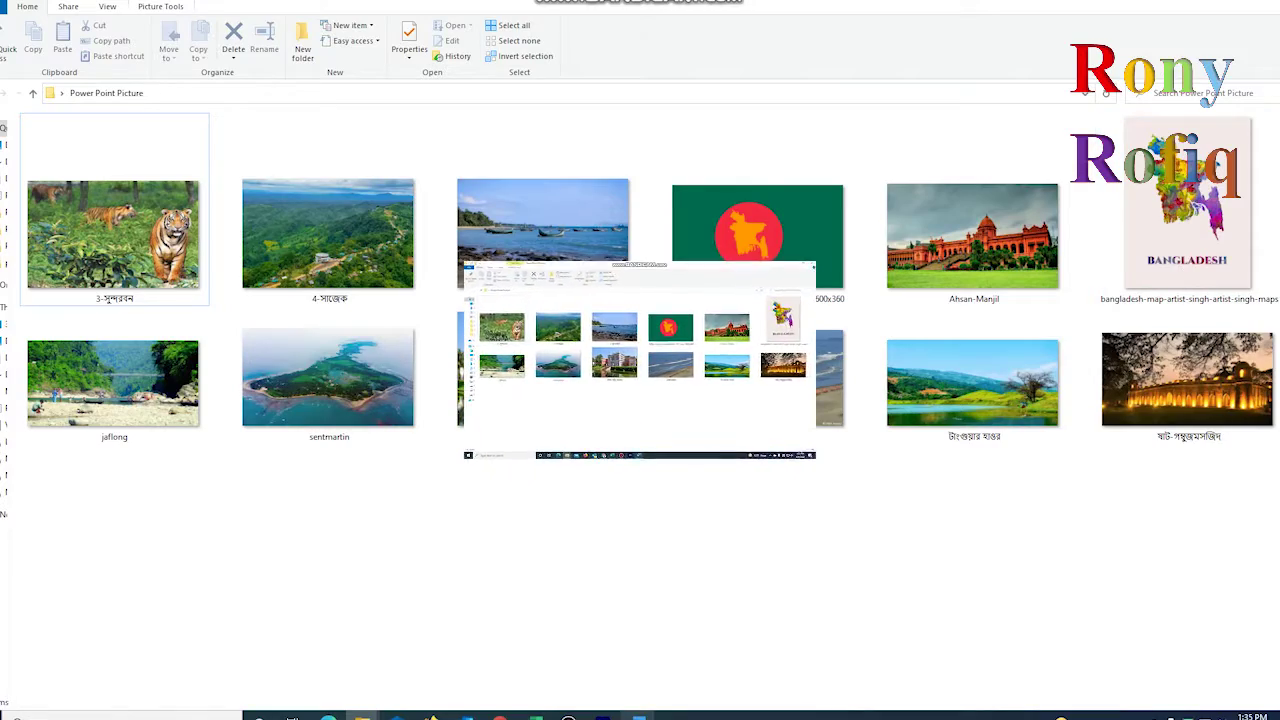
{"action": "scroll", "coordinate": [640, 400], "scroll_direction": "up", "scroll_amount": 2}
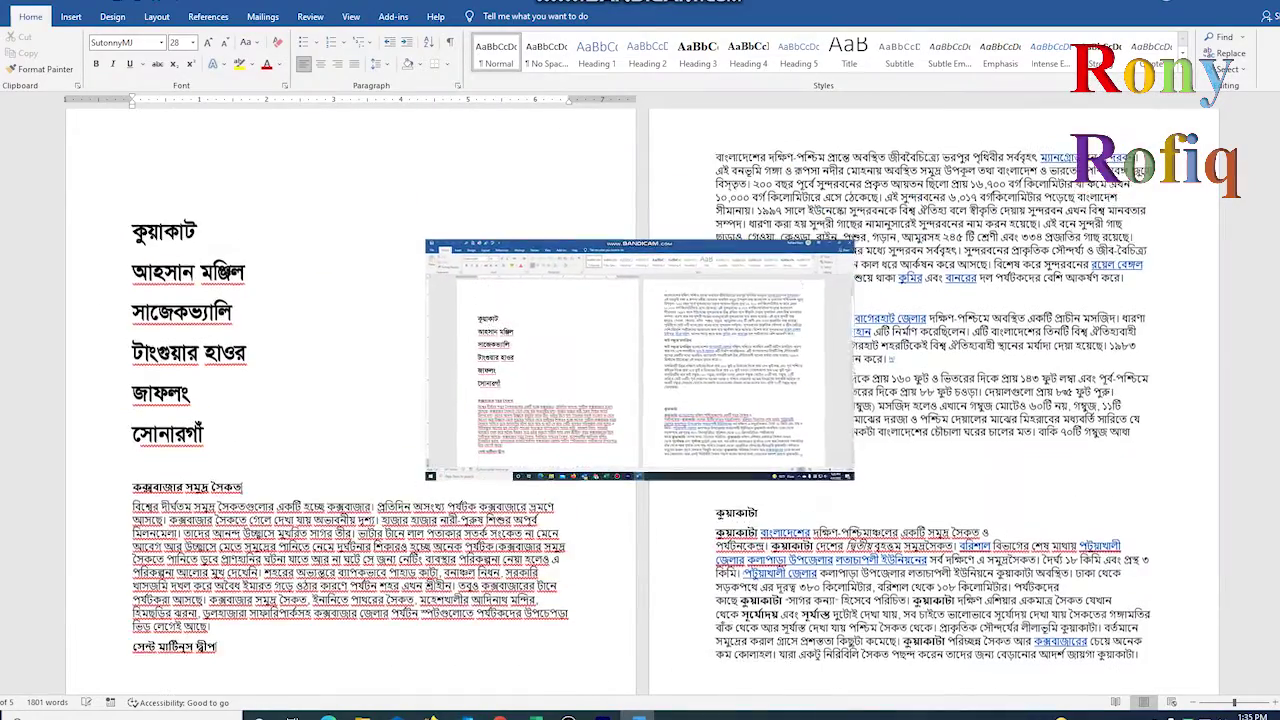
{"action": "scroll", "coordinate": [640, 400], "scroll_direction": "up", "scroll_amount": 3}
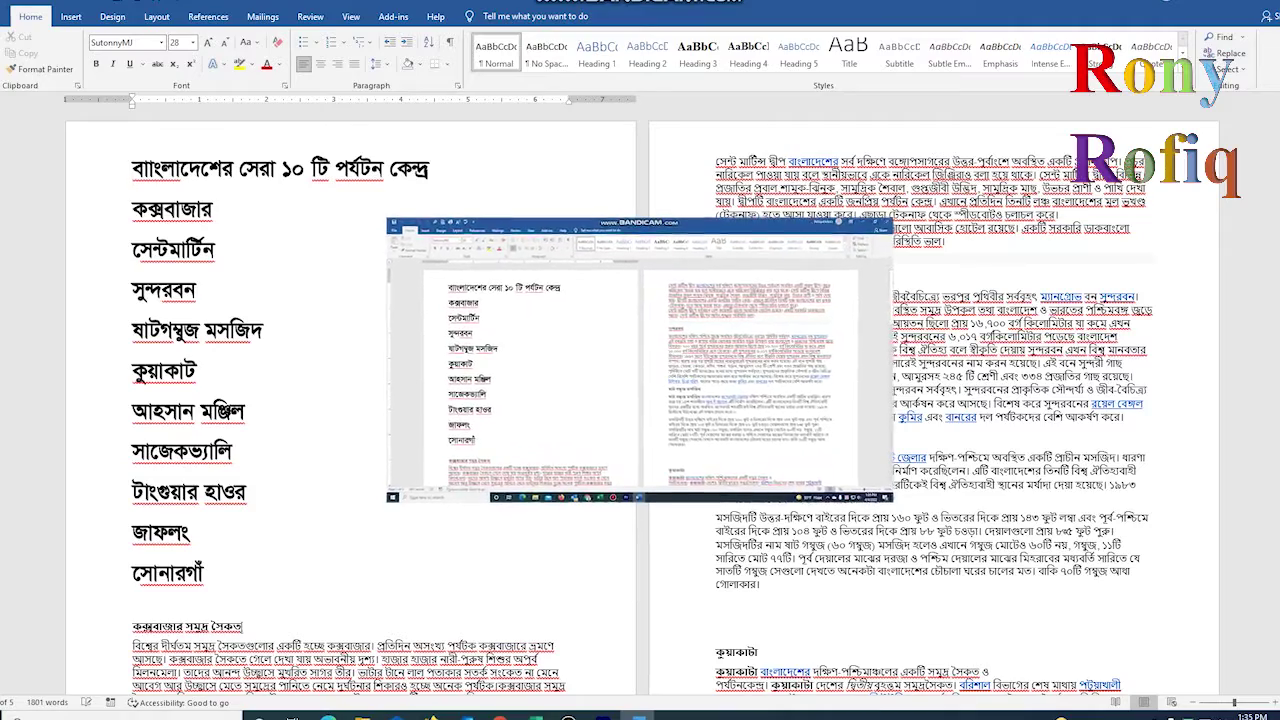
{"action": "scroll", "coordinate": [640, 400], "scroll_direction": "down", "scroll_amount": 4}
{"action": "scroll", "coordinate": [640, 400], "scroll_direction": "down", "scroll_amount": 3}
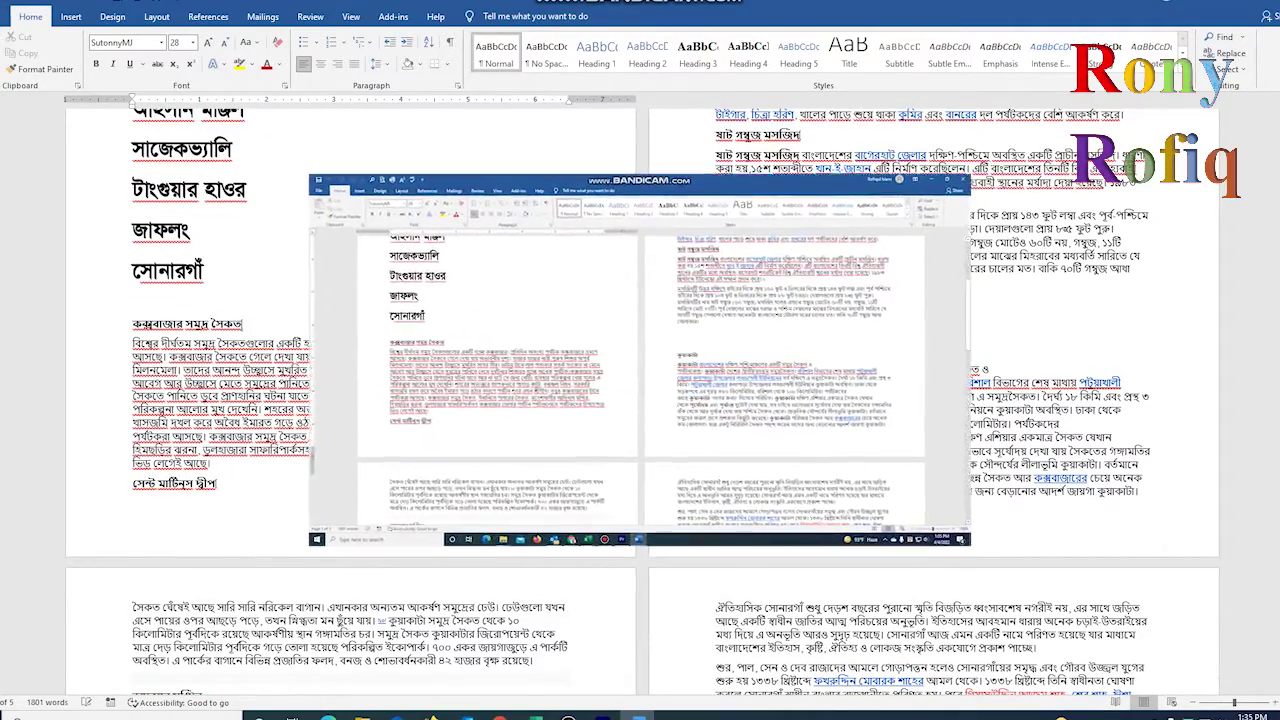
{"action": "scroll", "coordinate": [640, 400], "scroll_direction": "down", "scroll_amount": 4}
{"action": "scroll", "coordinate": [640, 400], "scroll_direction": "down", "scroll_amount": 2}
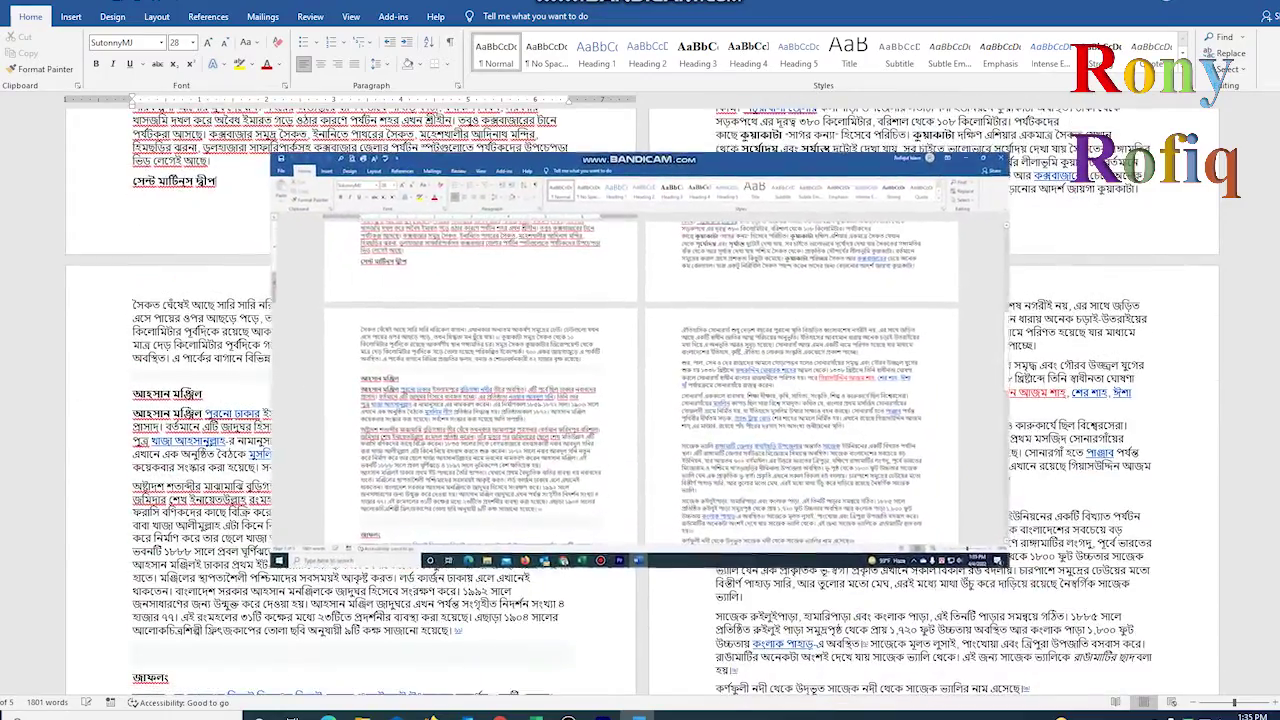
{"action": "scroll", "coordinate": [640, 400], "scroll_direction": "down", "scroll_amount": 3}
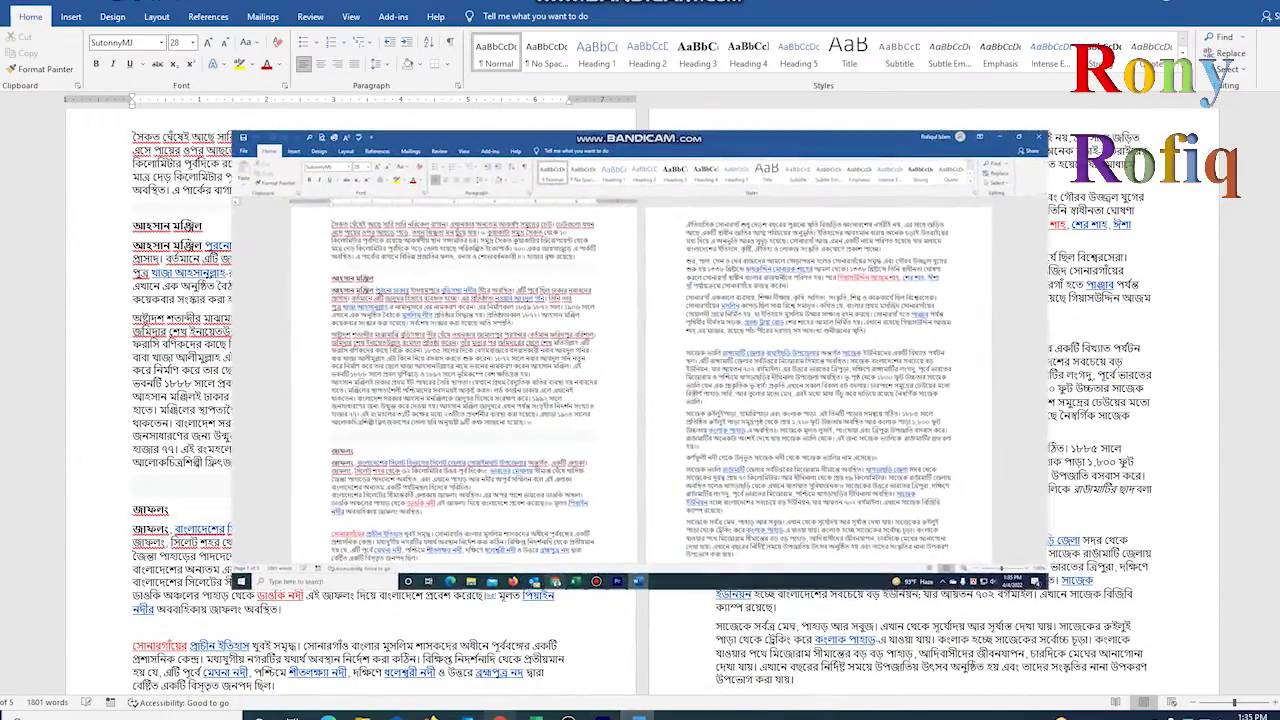
{"action": "mouse_move", "coordinate": [362, 716]}
{"action": "left_click", "coordinate": [422, 660]}
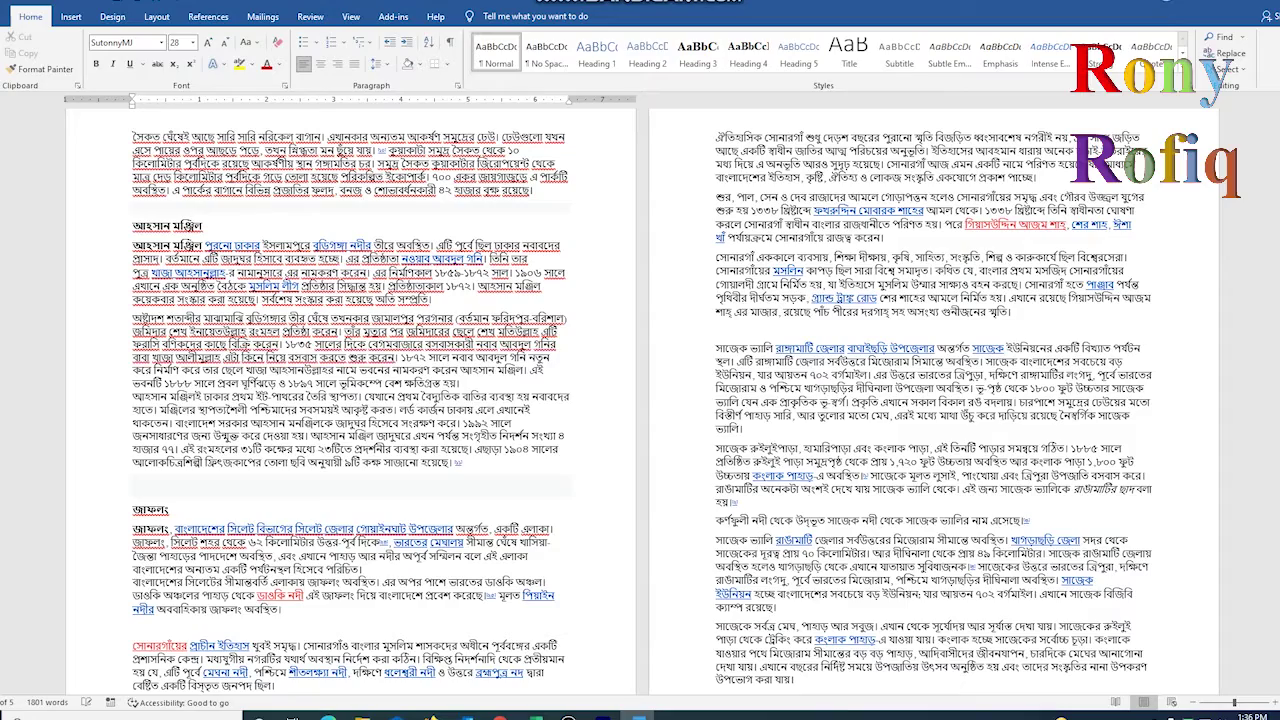
{"action": "scroll", "coordinate": [640, 400], "scroll_direction": "up", "scroll_amount": 3}
{"action": "scroll", "coordinate": [640, 400], "scroll_direction": "up", "scroll_amount": 5}
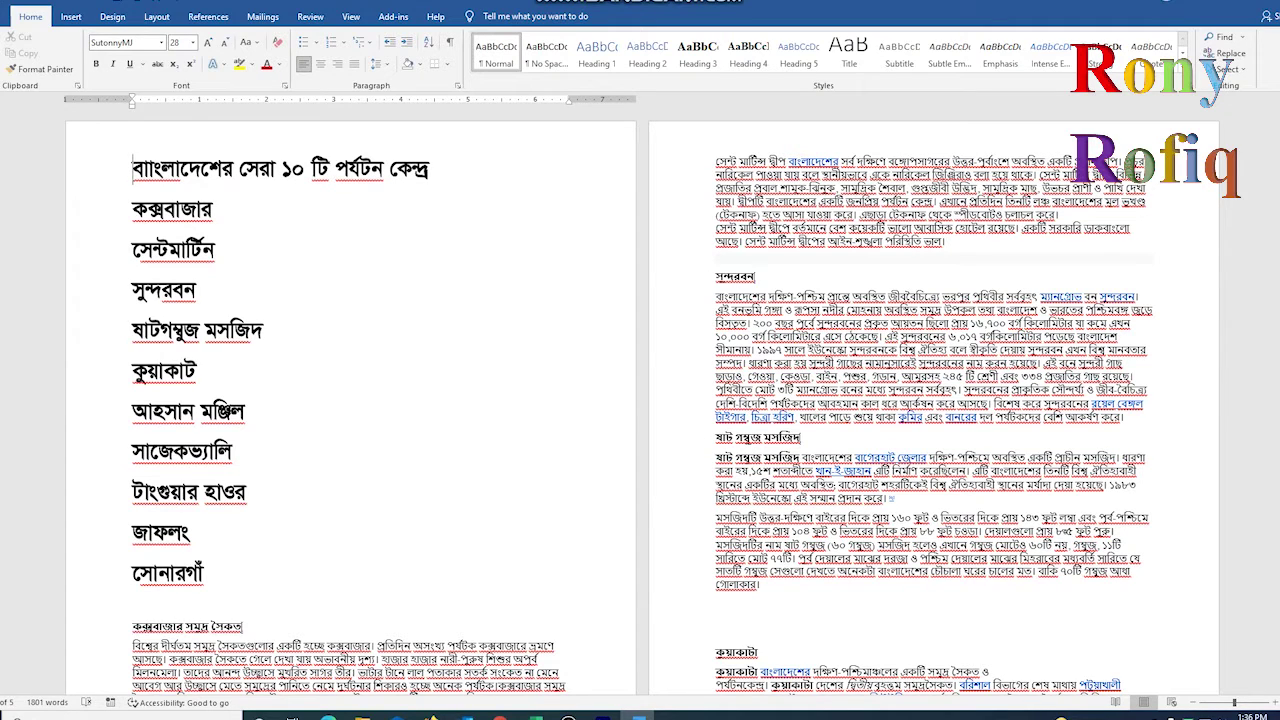
{"action": "scroll", "coordinate": [640, 400], "scroll_direction": "down", "scroll_amount": 5}
{"action": "scroll", "coordinate": [640, 400], "scroll_direction": "down", "scroll_amount": 3}
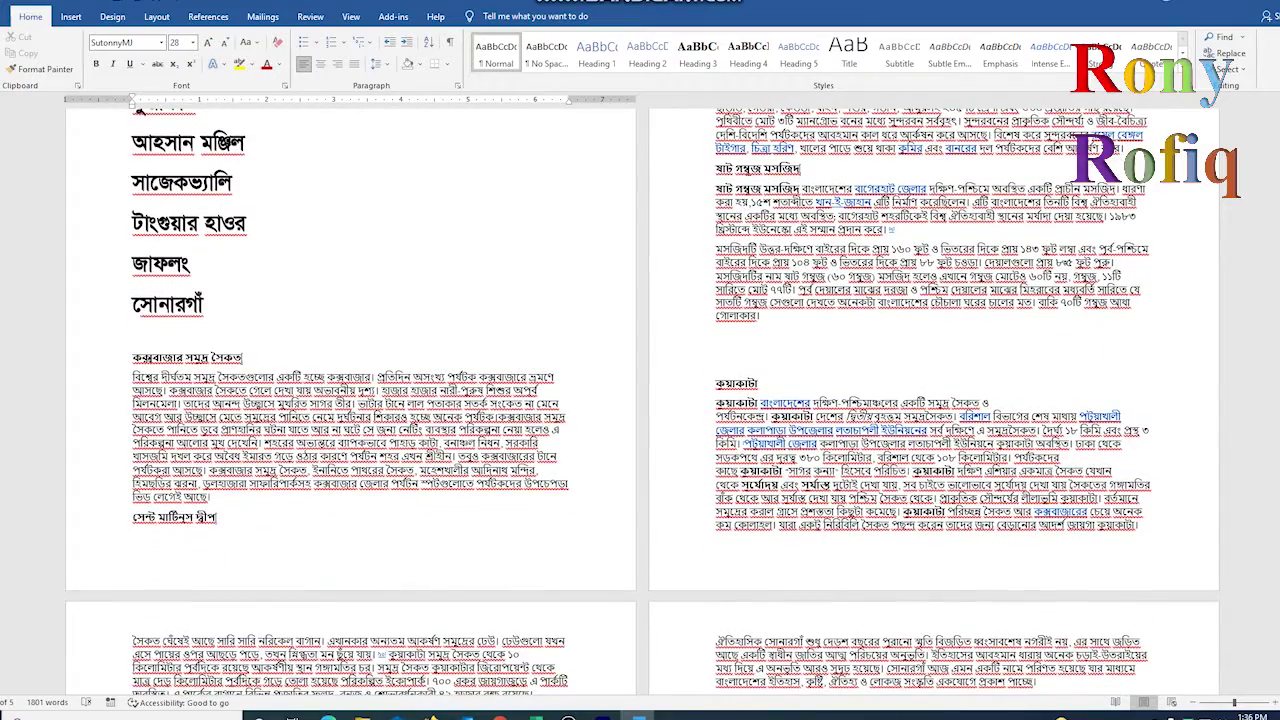
{"action": "scroll", "coordinate": [640, 400], "scroll_direction": "down", "scroll_amount": 1}
{"action": "mouse_move", "coordinate": [362, 716]}
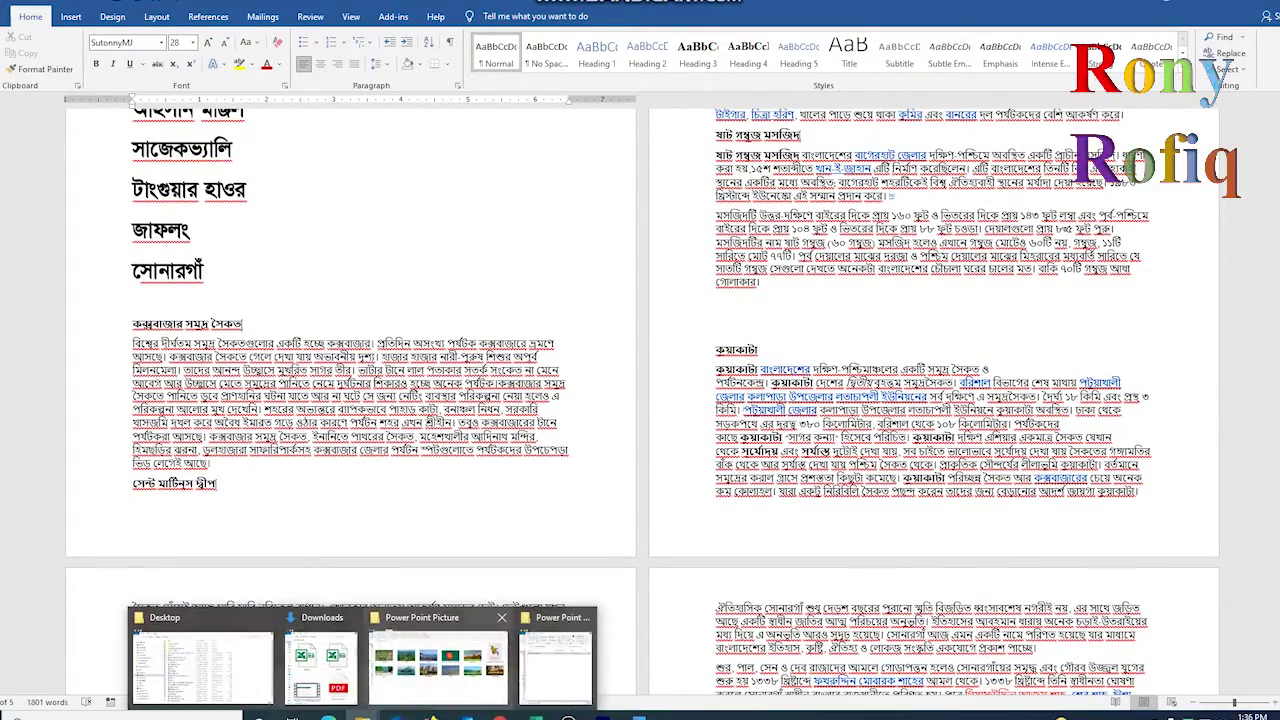
Minimize the open windows to clear the desktop
{"action": "left_click", "coordinate": [430, 650]}
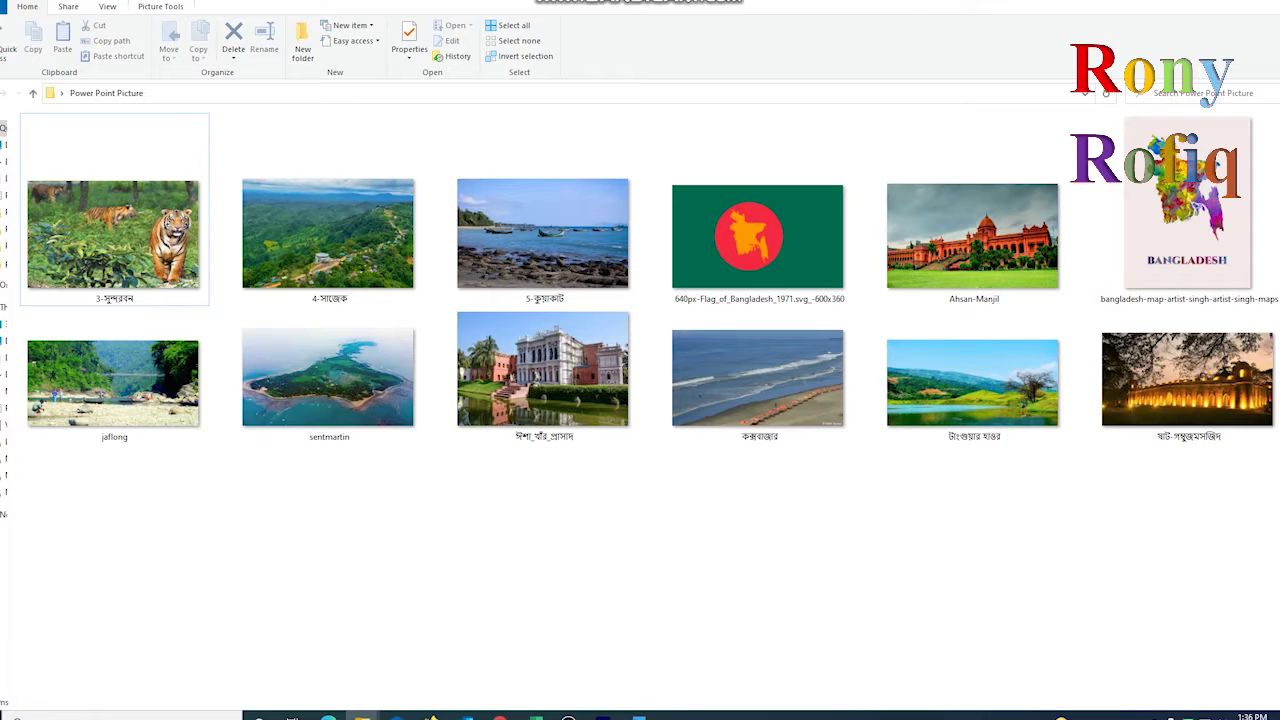
{"action": "key", "text": "alt+Tab"}
{"action": "left_click", "coordinate": [1232, 2]}
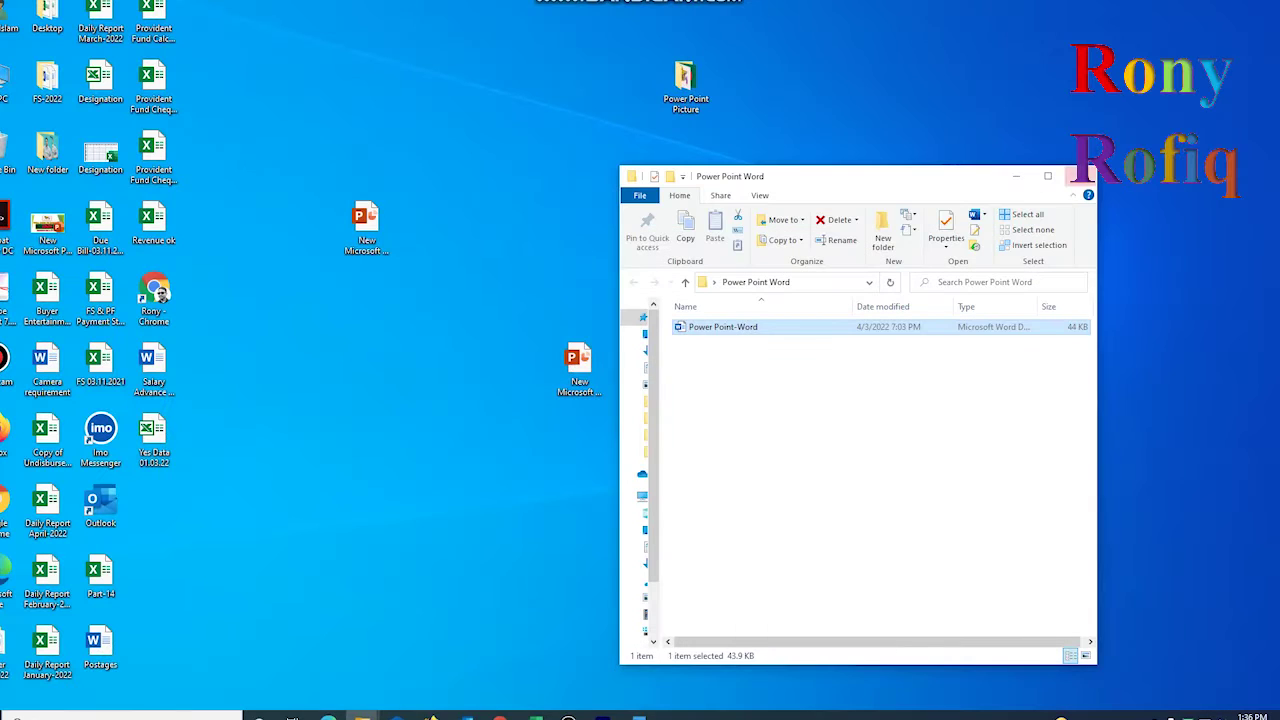
{"action": "left_click", "coordinate": [1016, 172]}
Create a new PowerPoint presentation on the desktop, keep the default name, and open it
{"action": "right_click", "coordinate": [935, 122]}
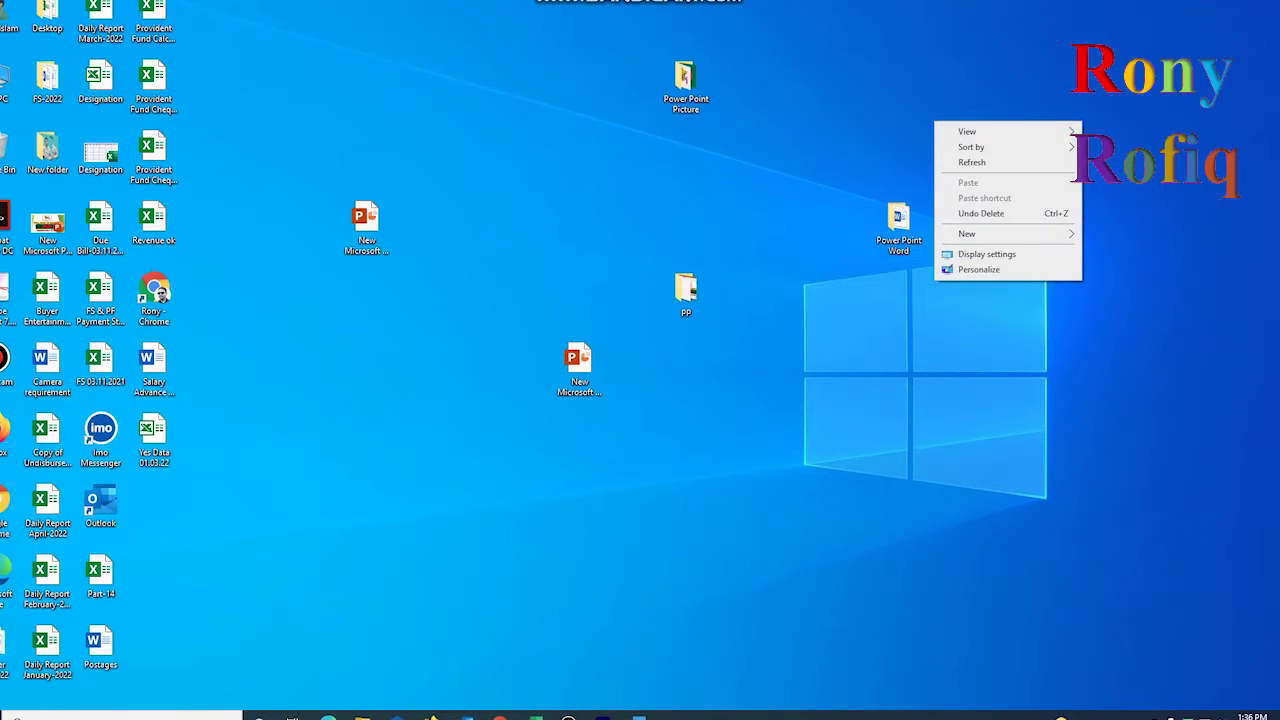
{"action": "mouse_move", "coordinate": [1000, 234]}
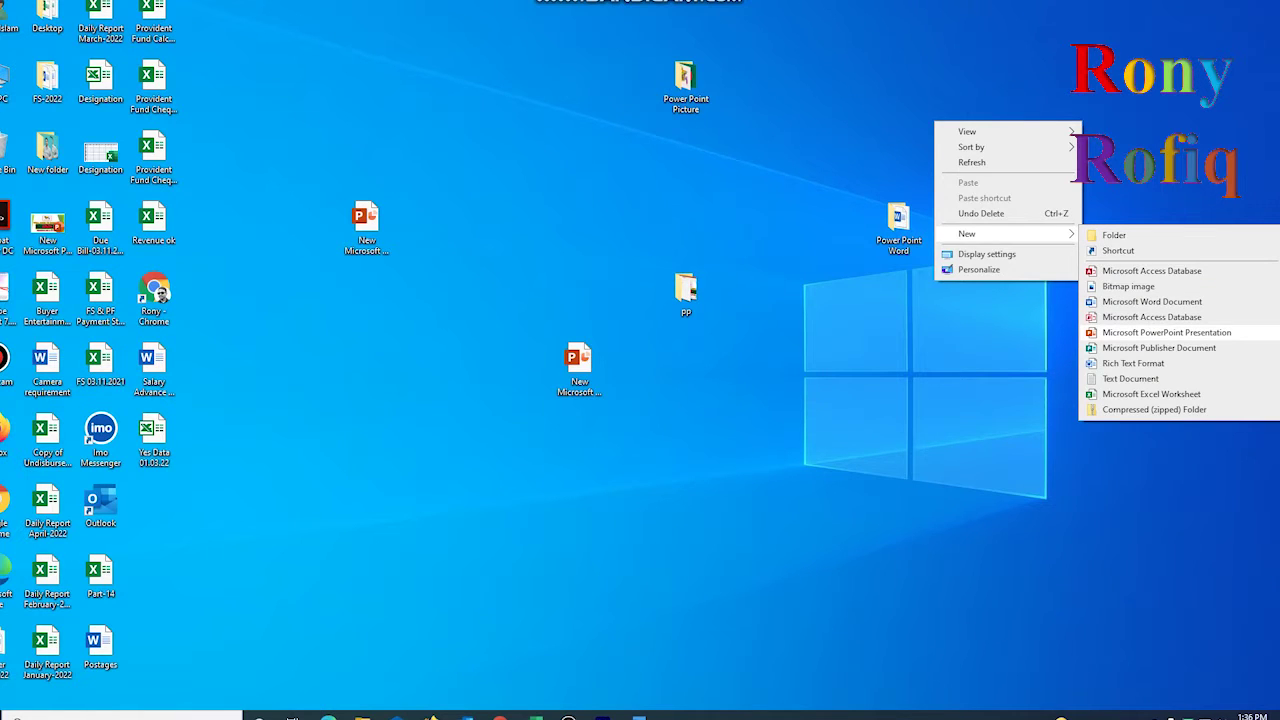
{"action": "left_click", "coordinate": [1166, 332]}
{"action": "key", "text": "Return"}
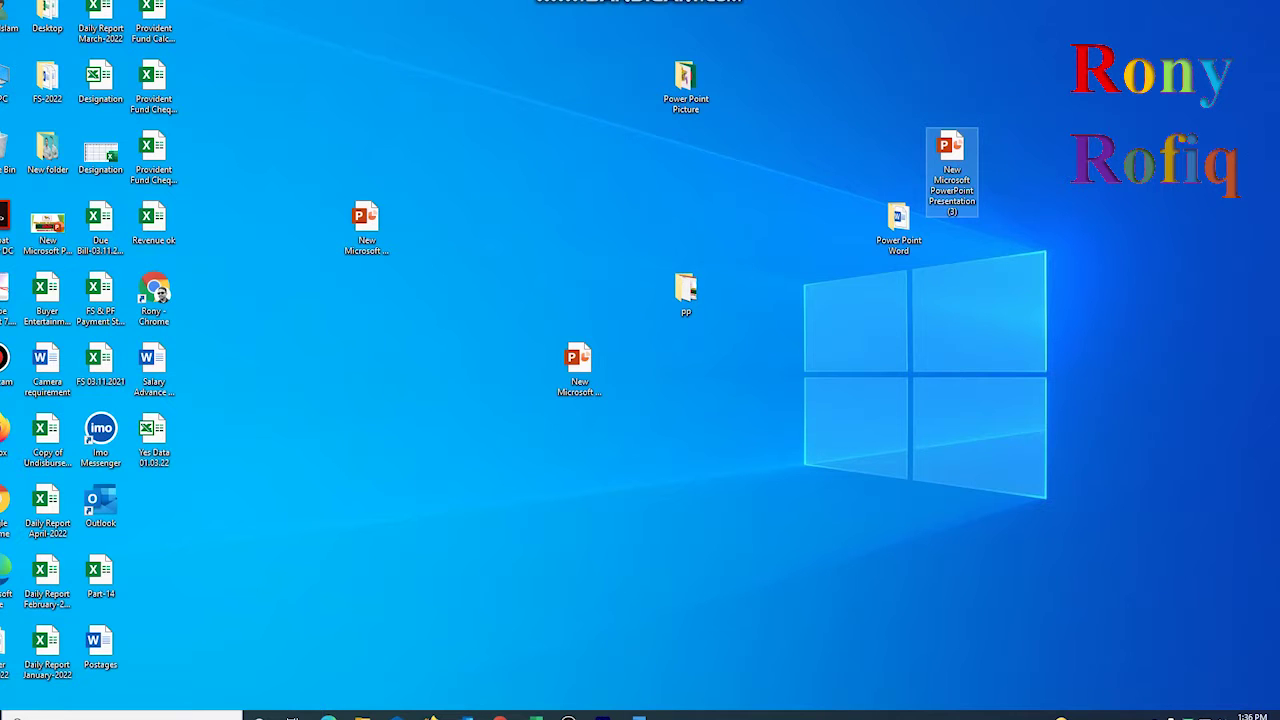
{"action": "key", "text": "Return"}
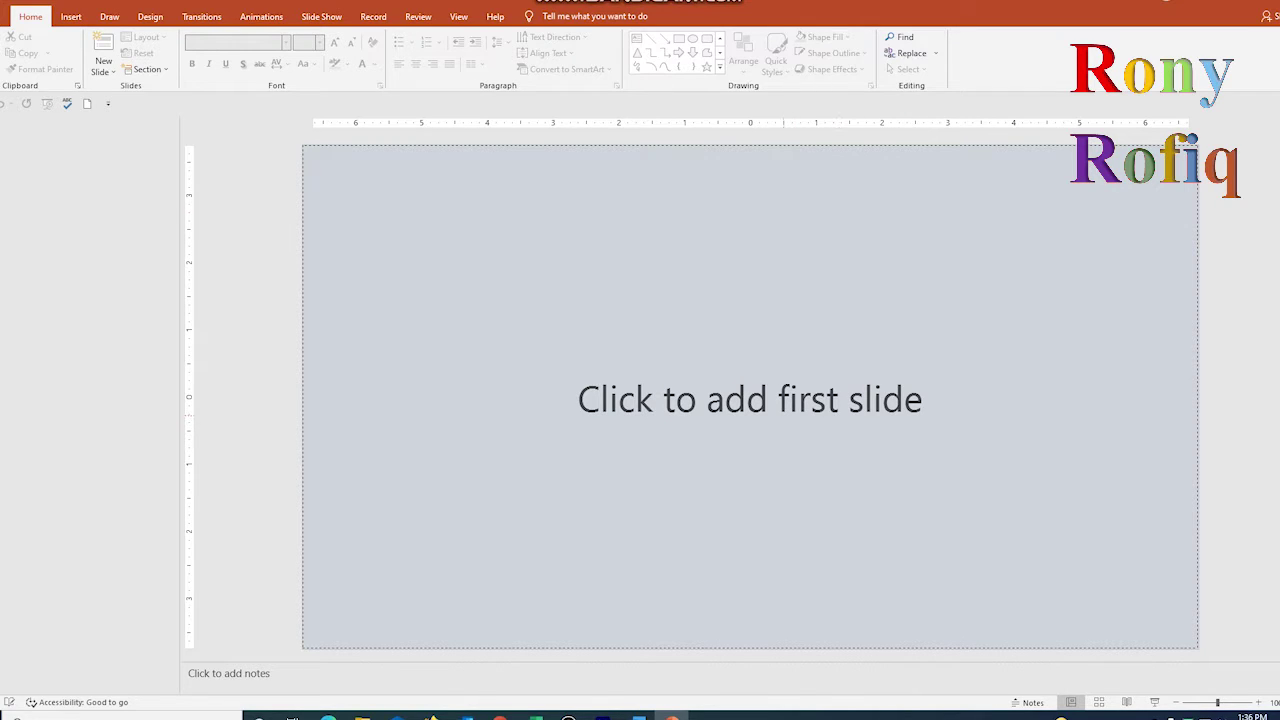
Add a title slide and insert the bangladesh-map picture from the Power Point Picture folder
{"action": "key", "text": "ctrl+m"}
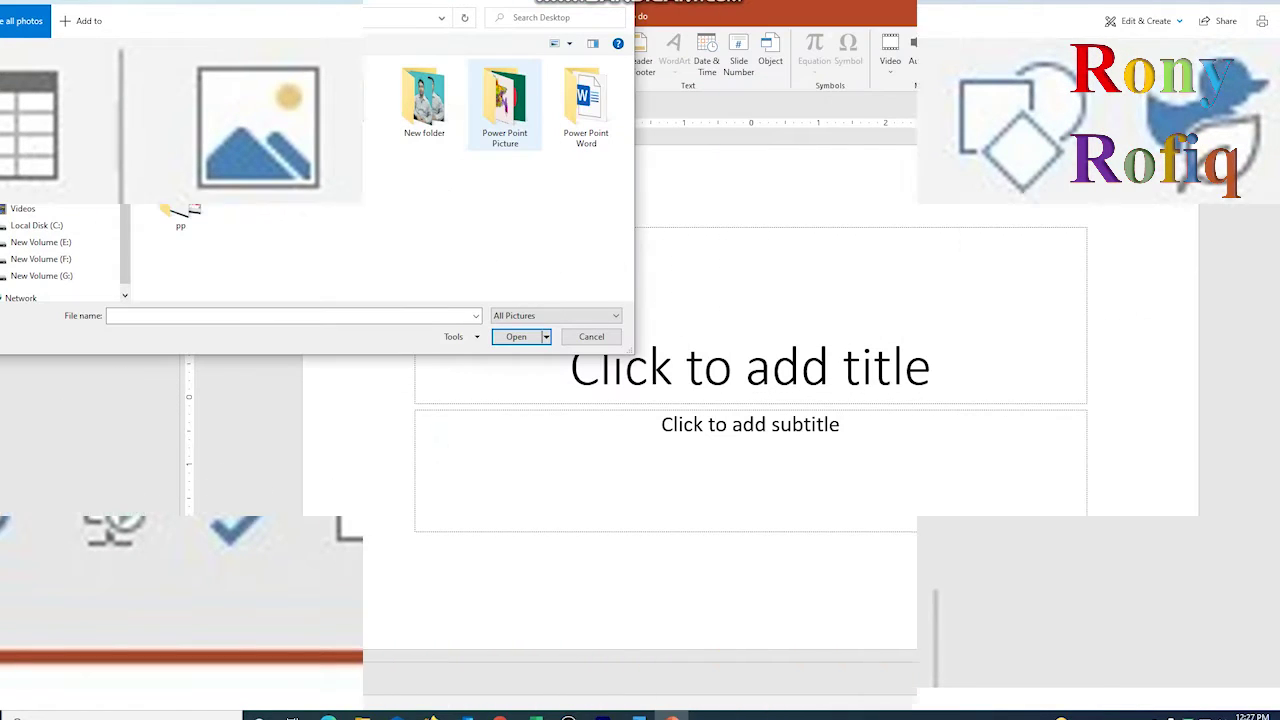
{"action": "double_click", "coordinate": [504, 105]}
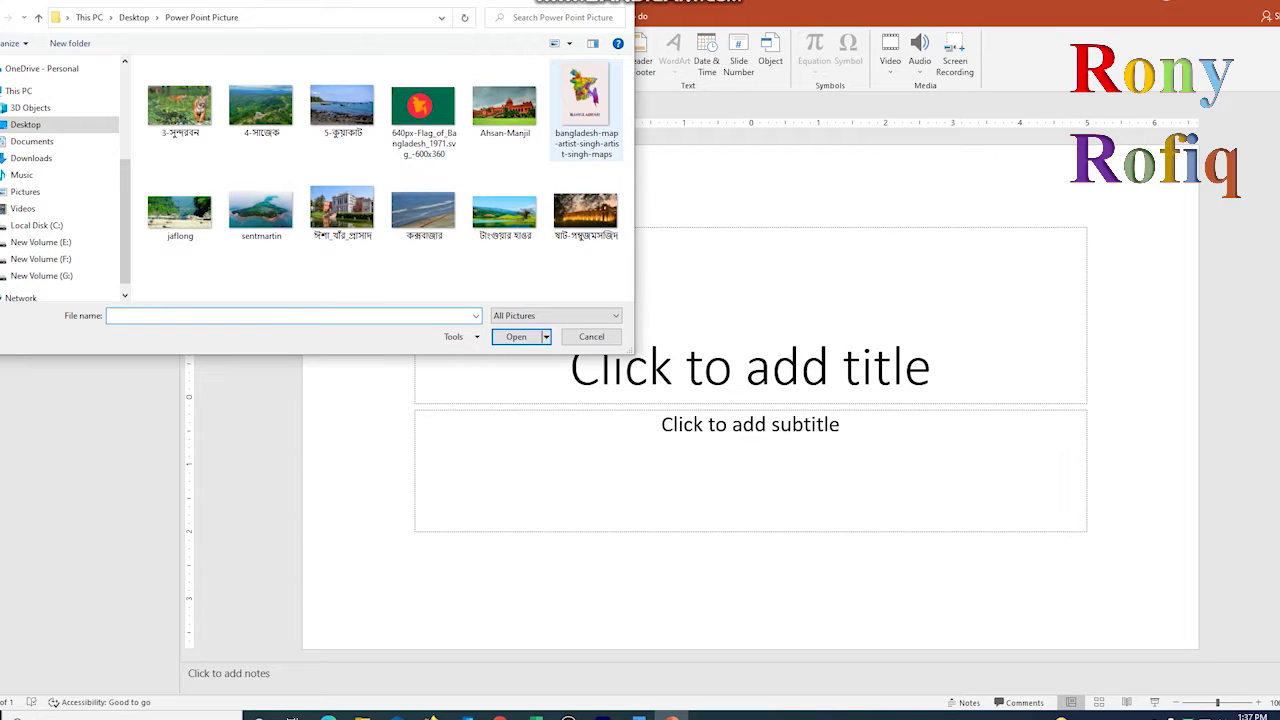
{"action": "left_click", "coordinate": [586, 95]}
{"action": "left_click", "coordinate": [516, 336]}
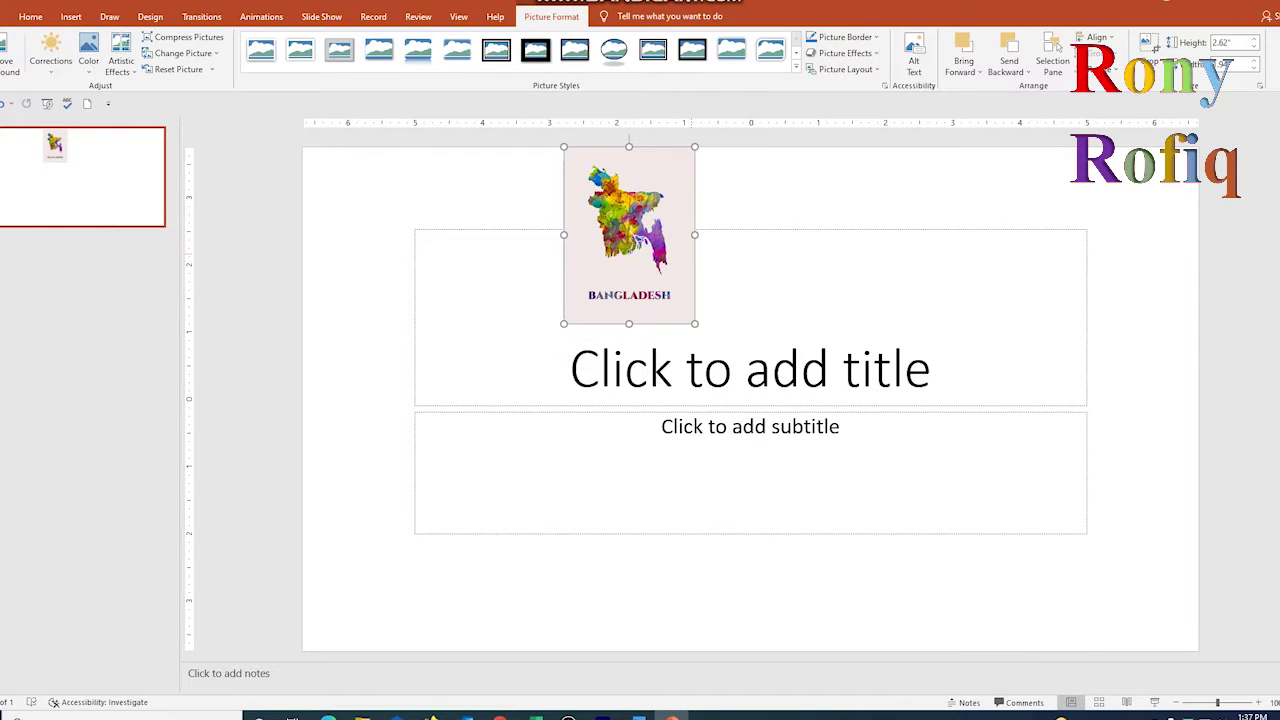
Widen and centre the map picture at the slide top, then reselect it
{"action": "left_click_drag", "start_coordinate": [629, 235], "coordinate": [716, 245]}
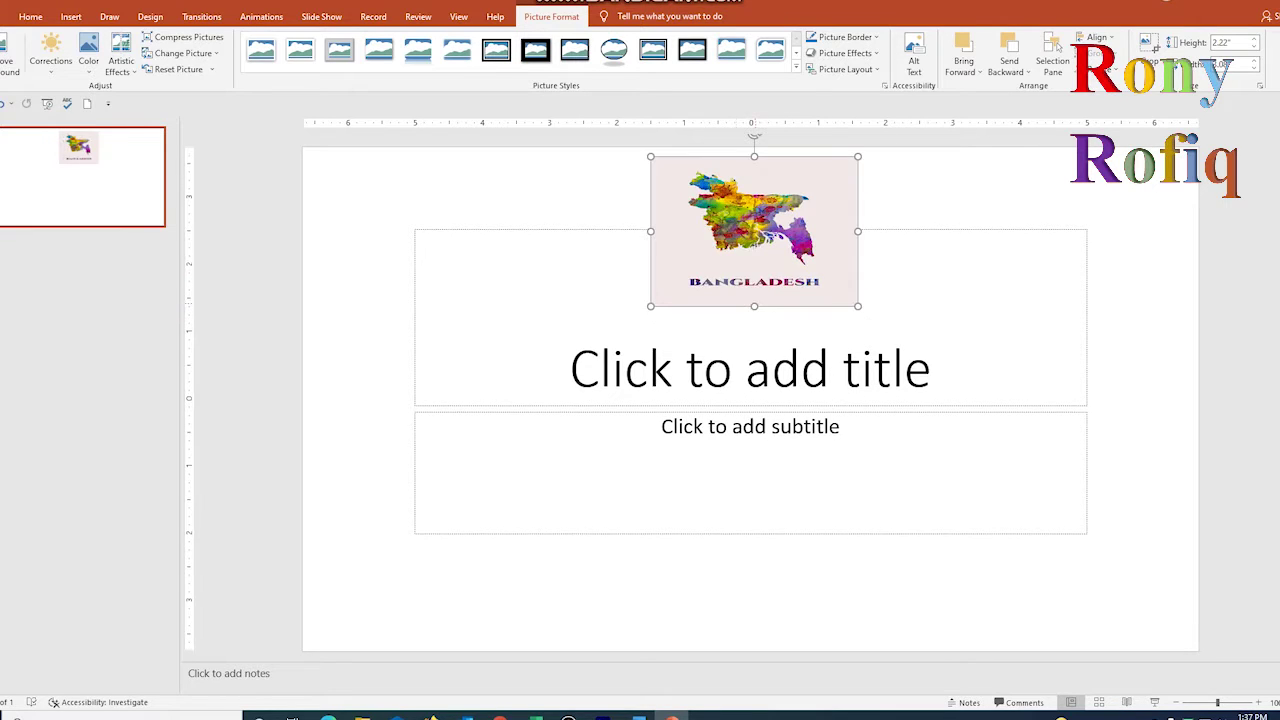
{"action": "left_click", "coordinate": [750, 368]}
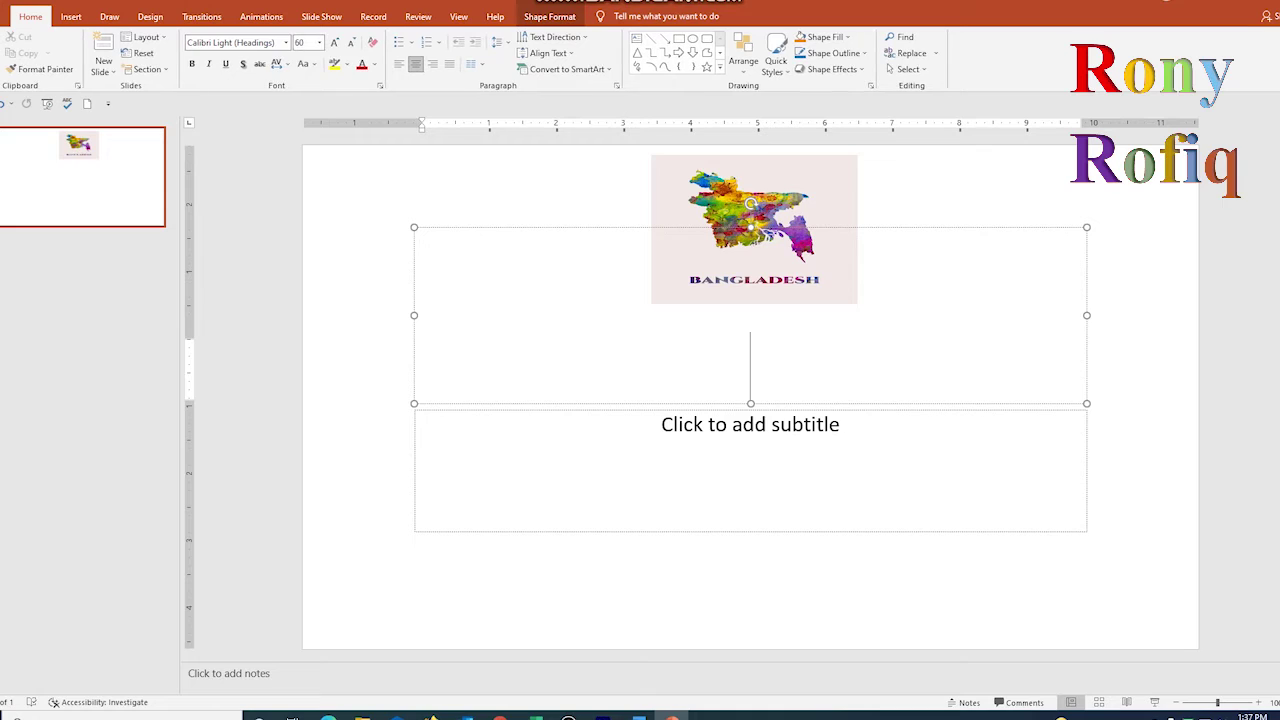
{"action": "key", "text": "Escape"}
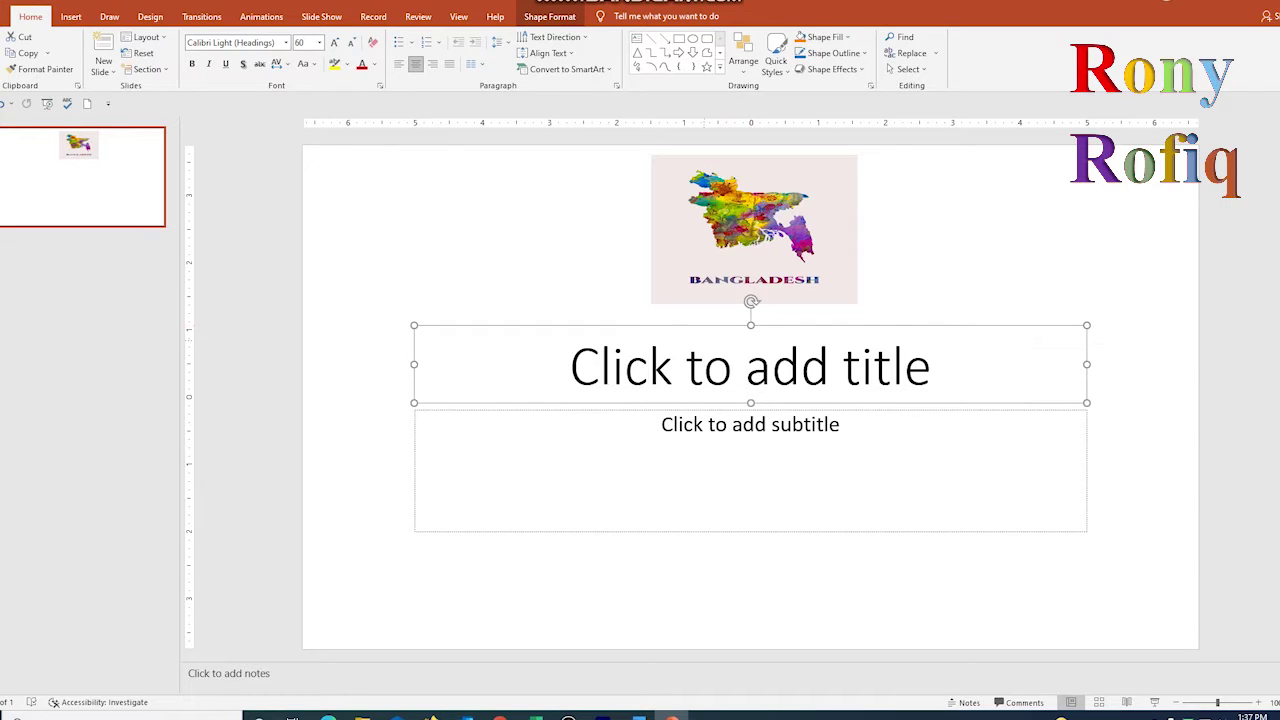
{"action": "left_click", "coordinate": [754, 220]}
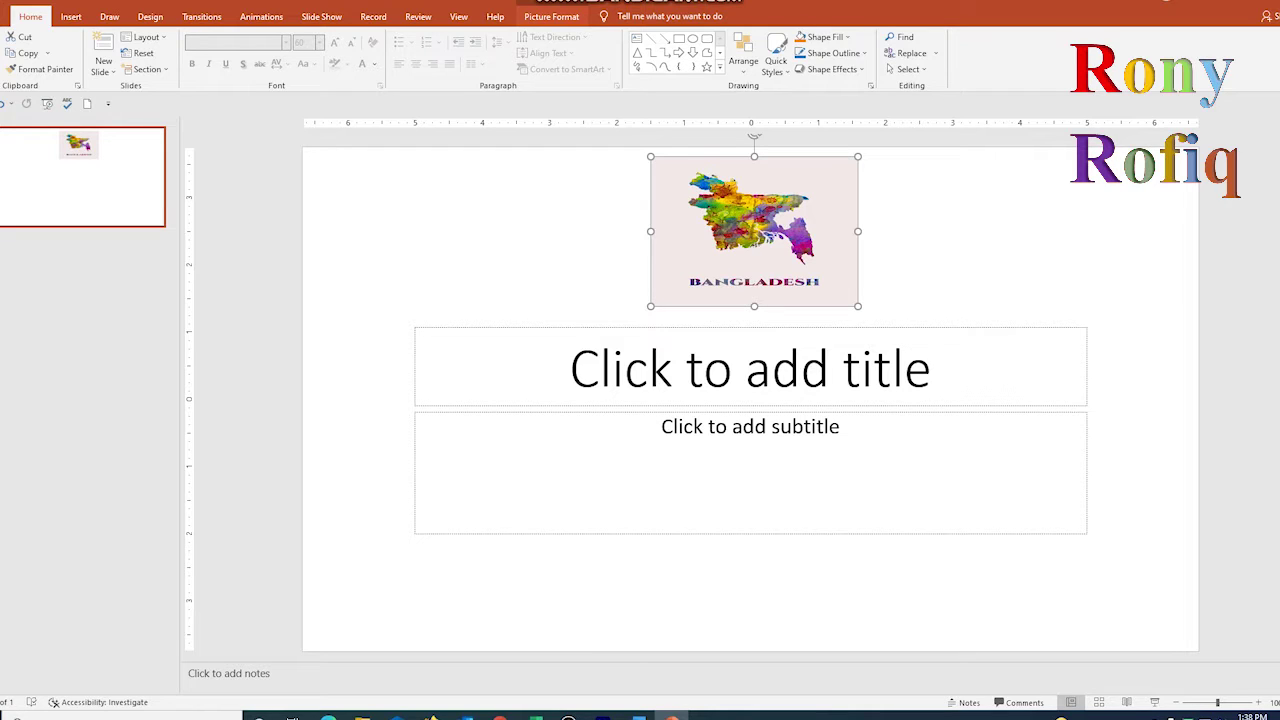
{"action": "left_click", "coordinate": [551, 16]}
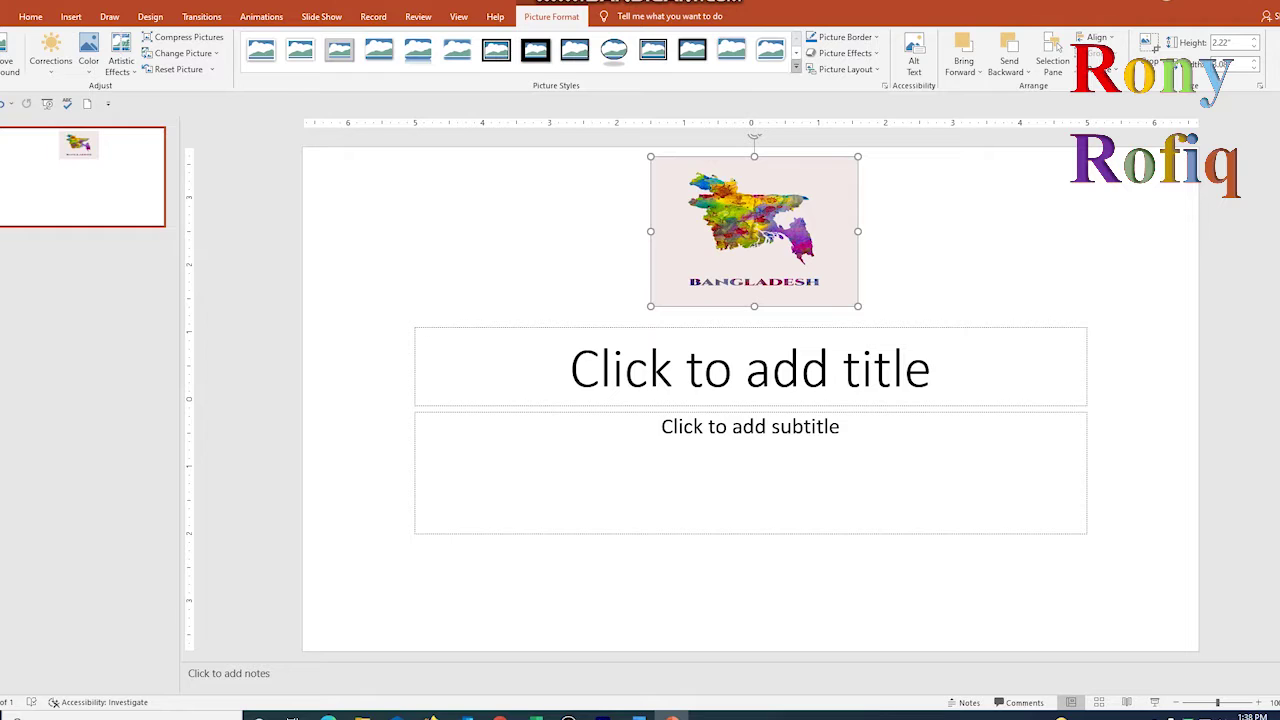
Give the map picture a rounded-corner picture style and a light blue border
{"action": "left_click", "coordinate": [796, 66]}
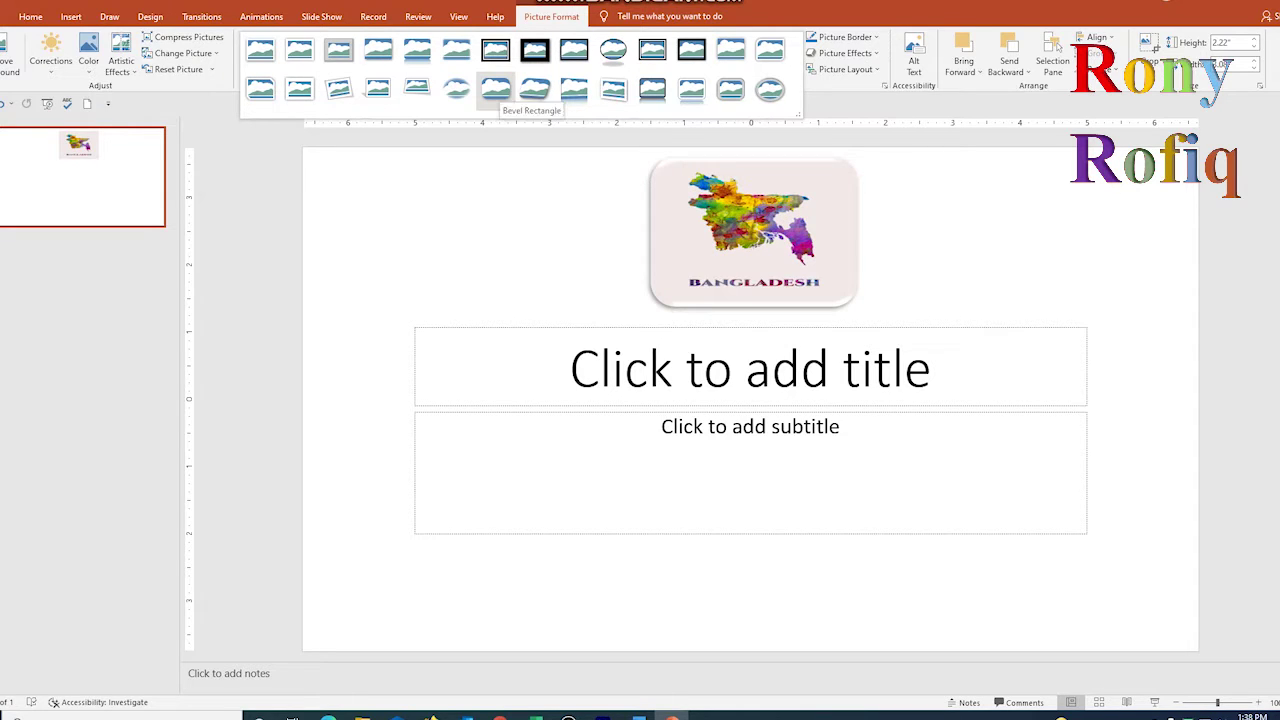
{"action": "left_click", "coordinate": [495, 89]}
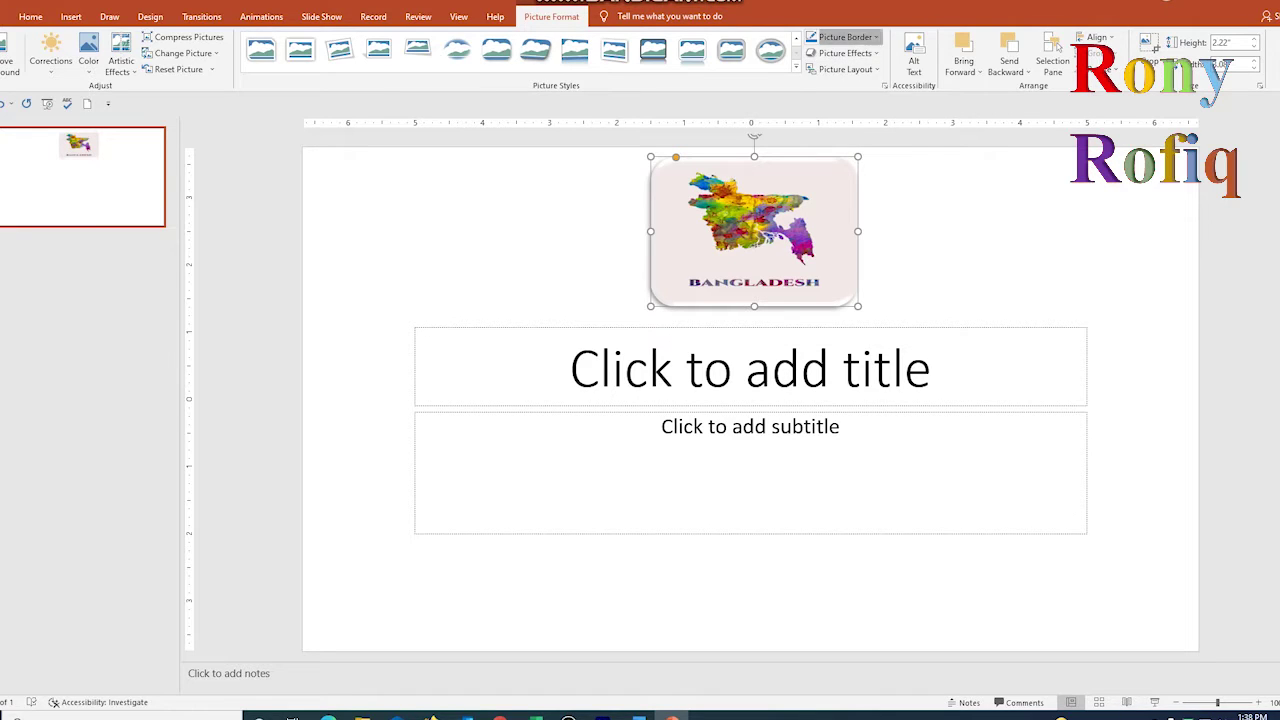
{"action": "left_click", "coordinate": [845, 37]}
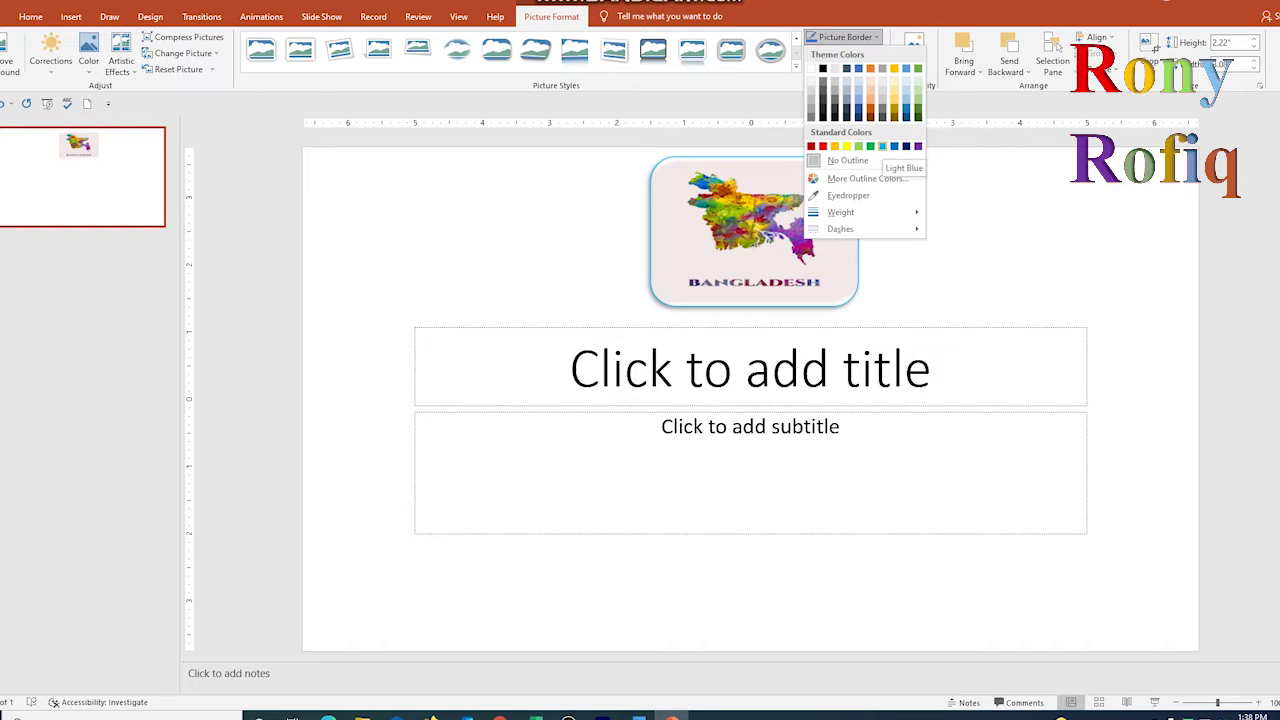
{"action": "left_click", "coordinate": [882, 146]}
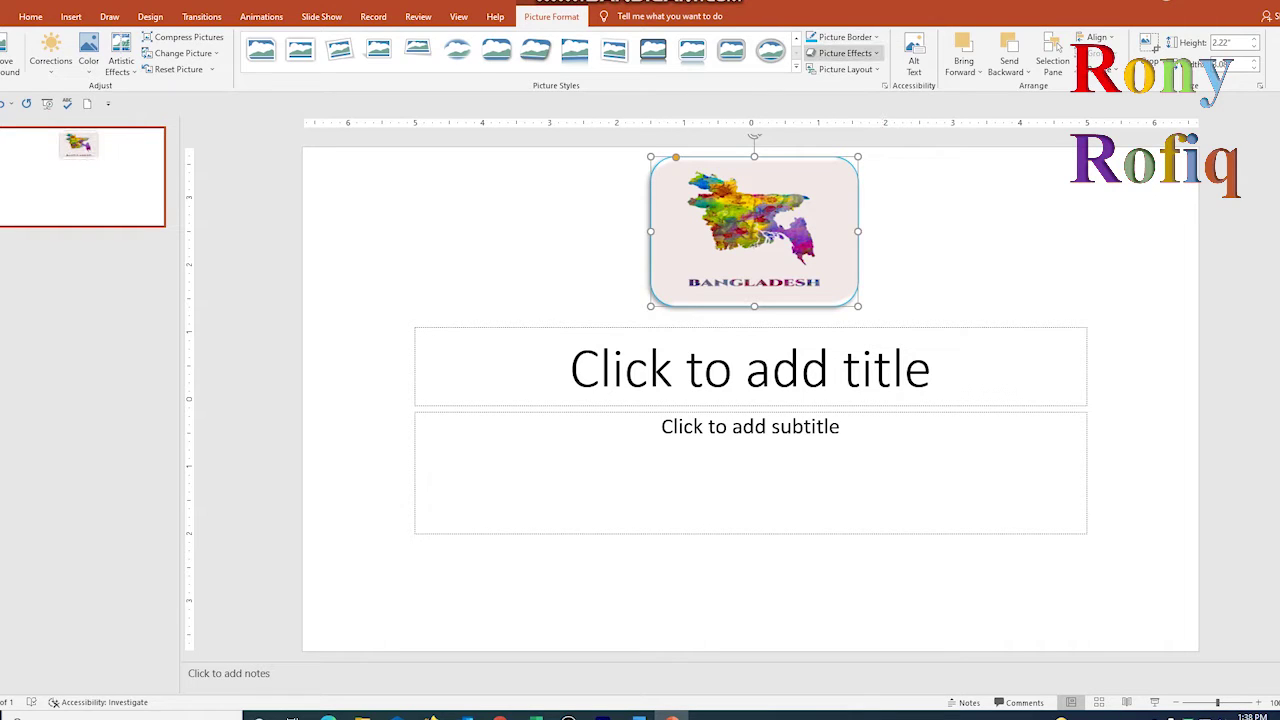
Add an orange glow to the map picture and deselect it
{"action": "left_click", "coordinate": [845, 53]}
{"action": "mouse_move", "coordinate": [848, 173]}
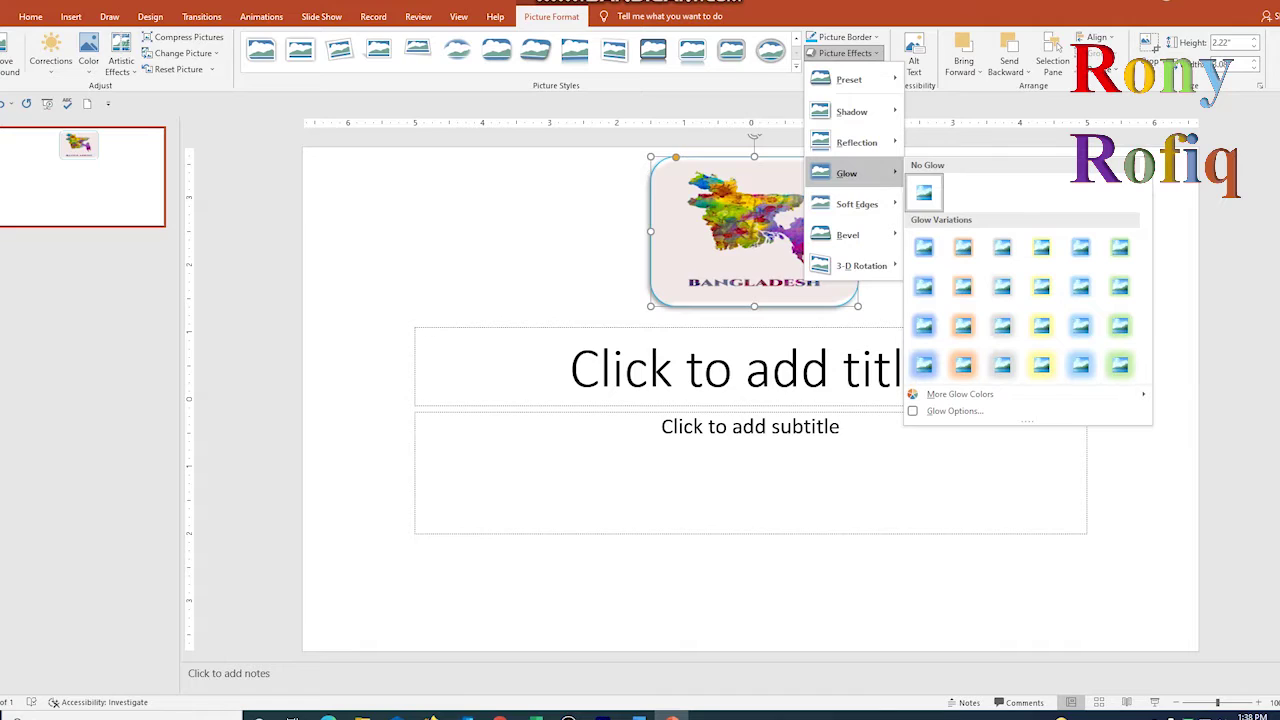
{"action": "left_click", "coordinate": [962, 286]}
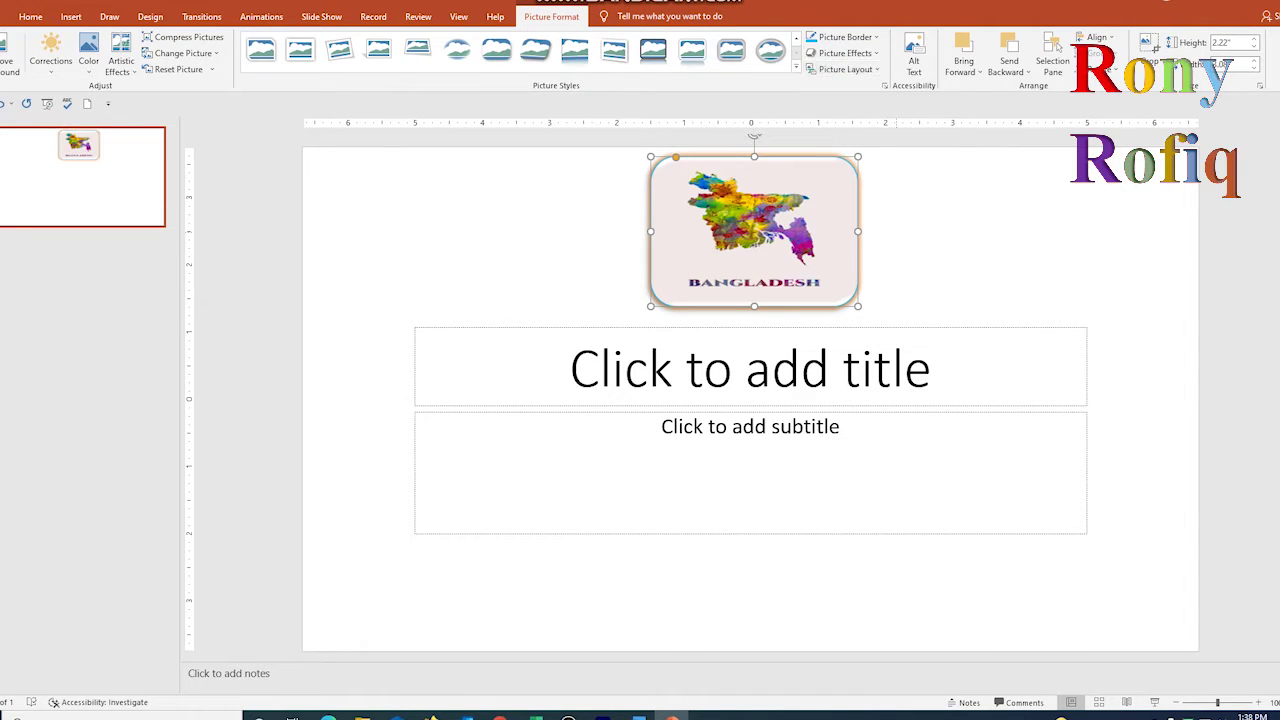
{"action": "key", "text": "Escape"}
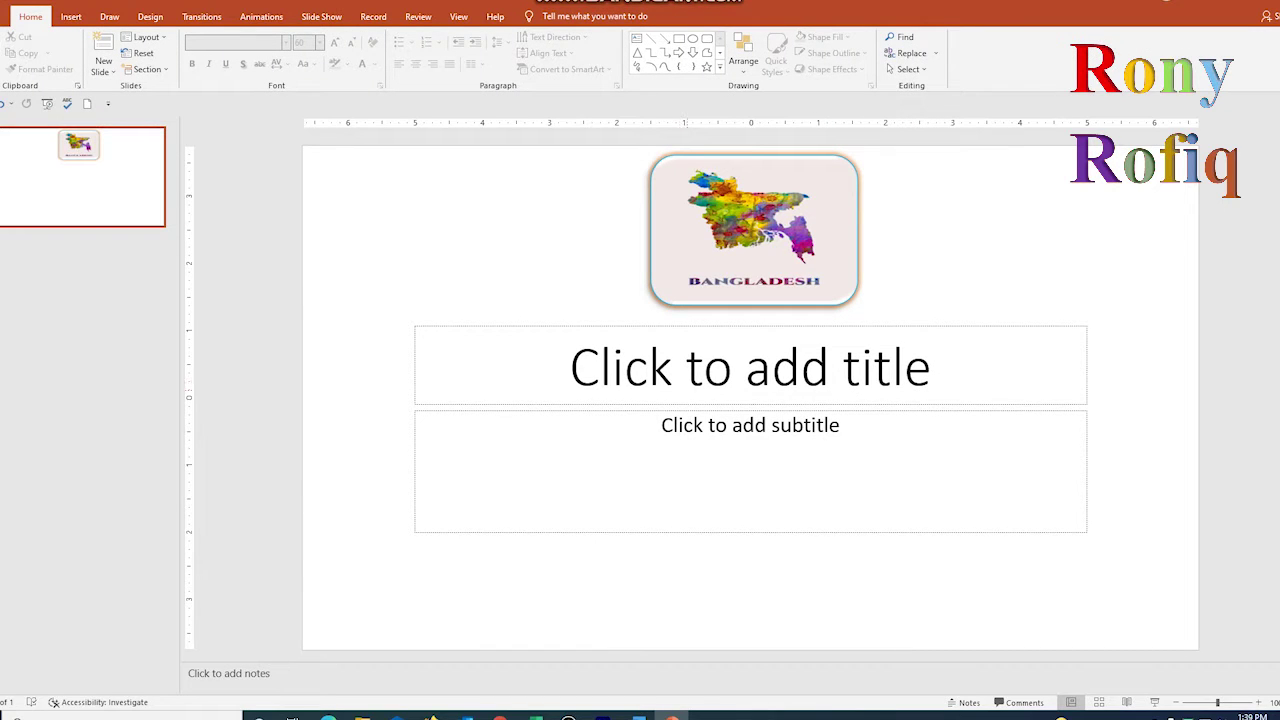
Enter the title 'WELL COME TO BANGLADESH' and select the whole title box
{"action": "left_click", "coordinate": [750, 367]}
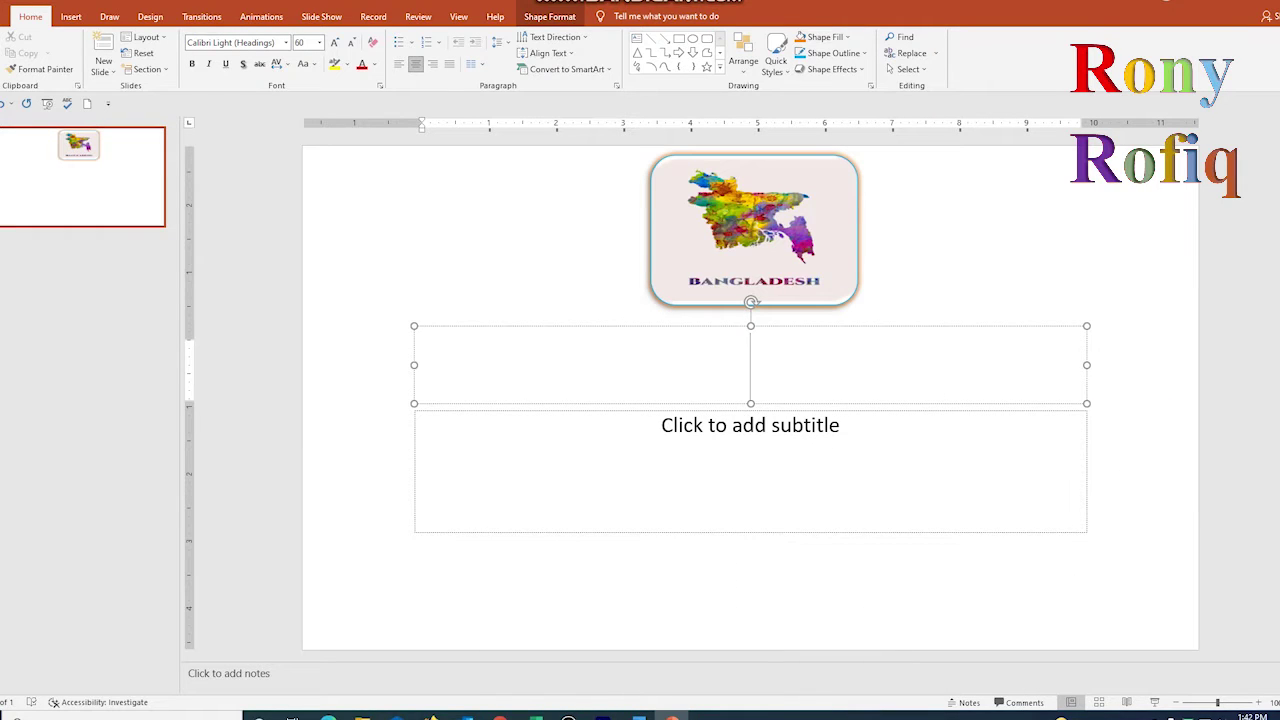
{"action": "type", "text": "WE"}
{"action": "type", "text": "LL C"}
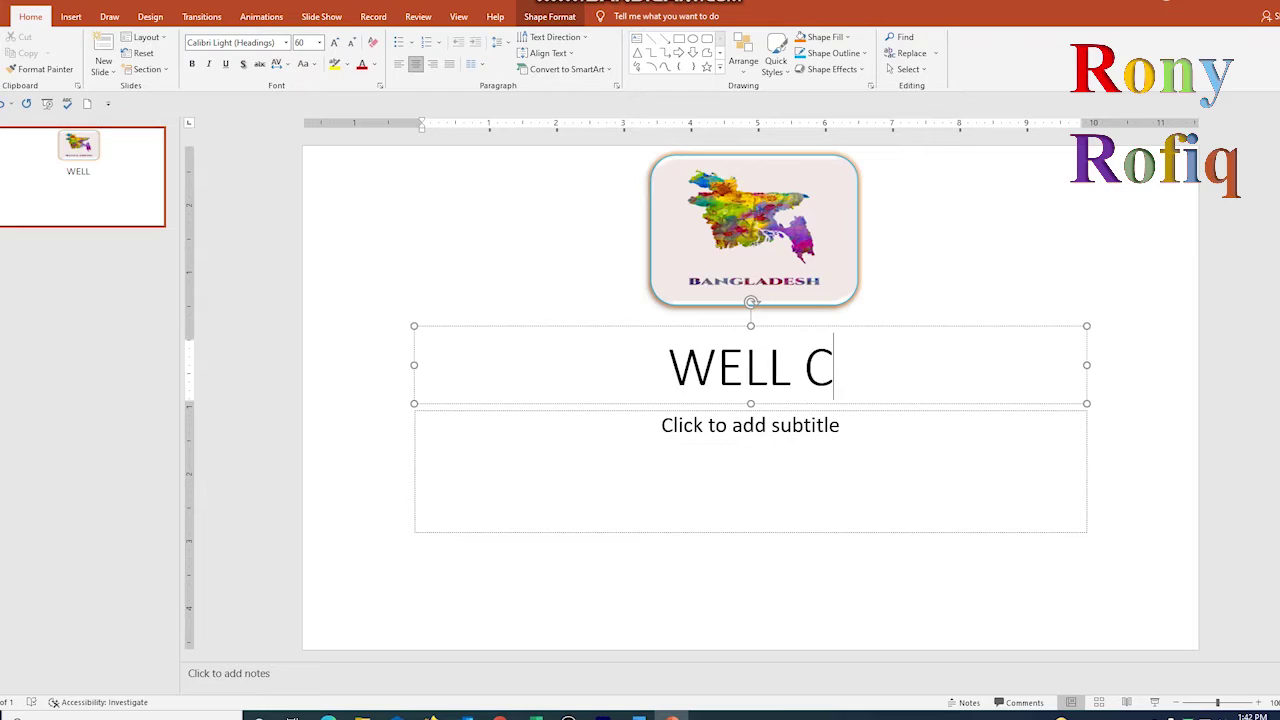
{"action": "type", "text": "OME TO"}
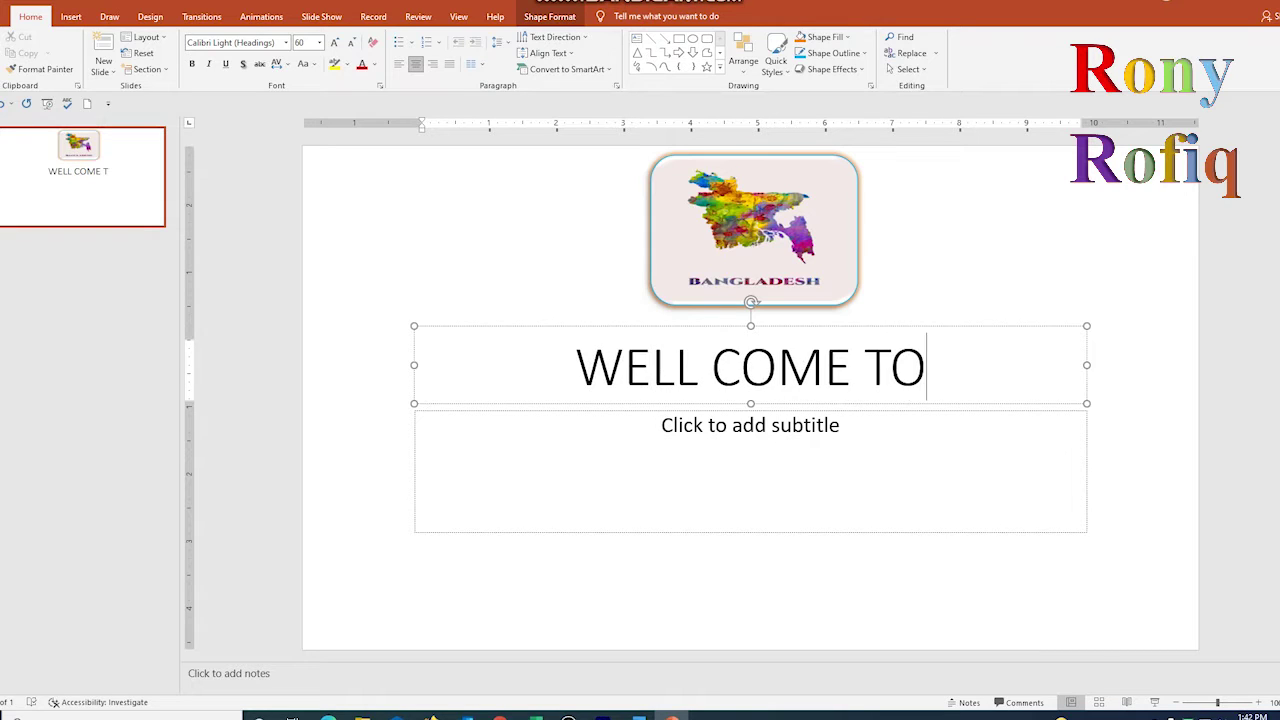
{"action": "type", "text": " BANGL"}
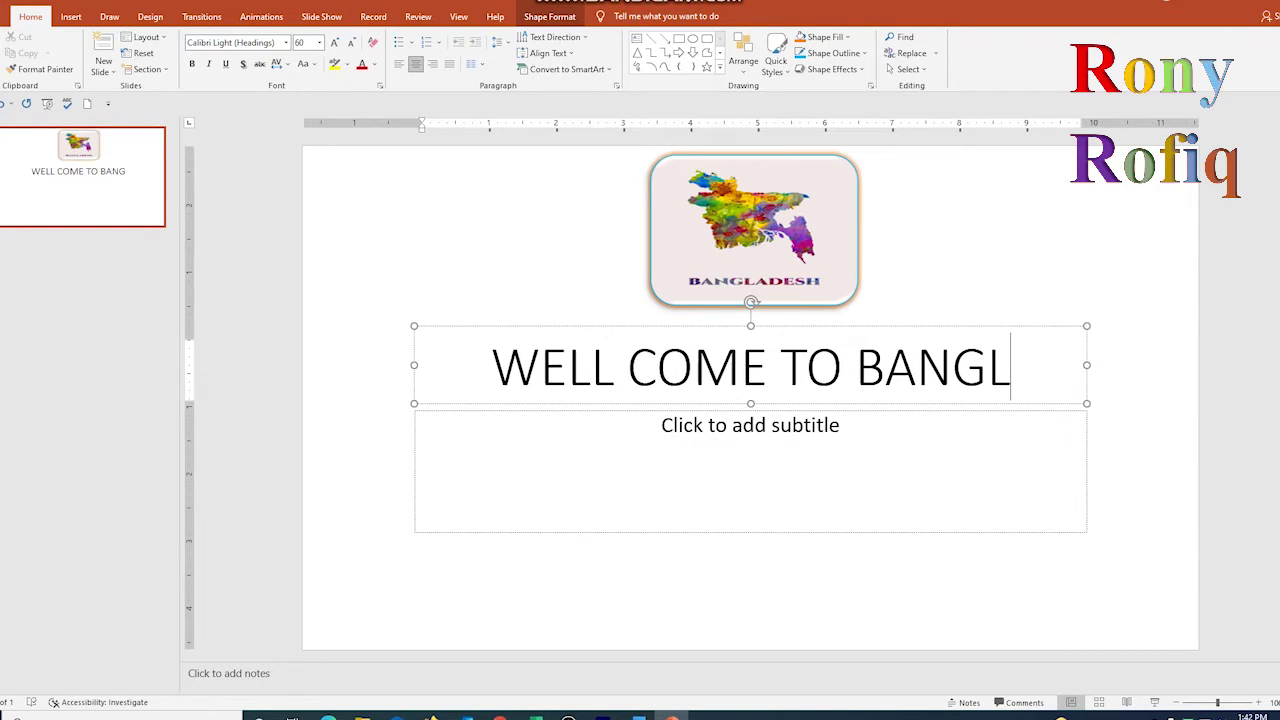
{"action": "type", "text": "ADESH"}
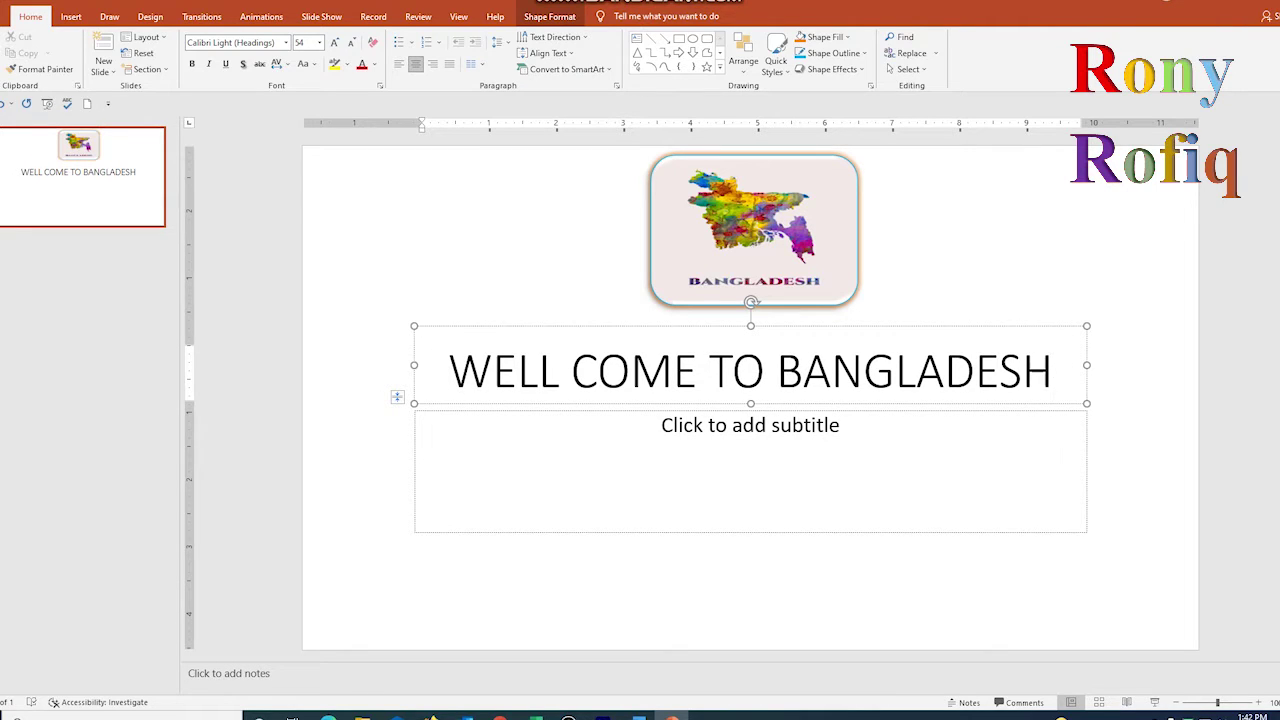
{"action": "key", "text": "Escape"}
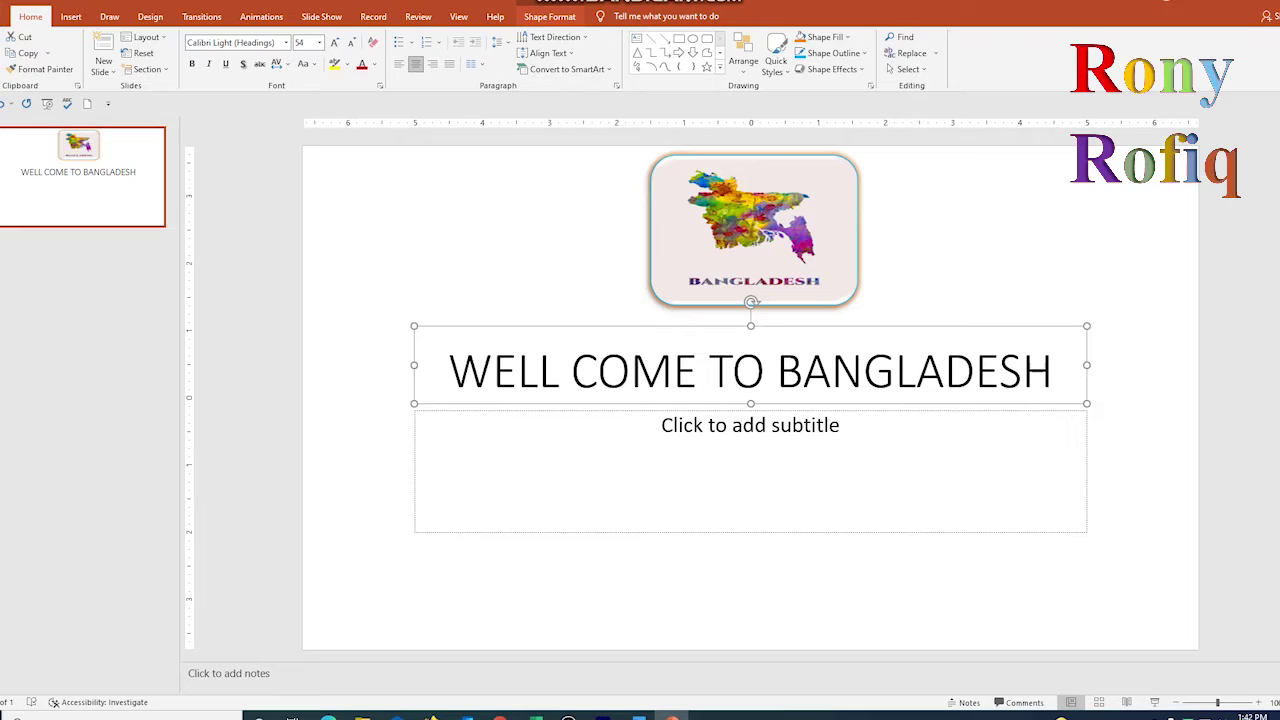
Apply an orange-outline WordArt style to the title and fill its text red
{"action": "left_click", "coordinate": [549, 16]}
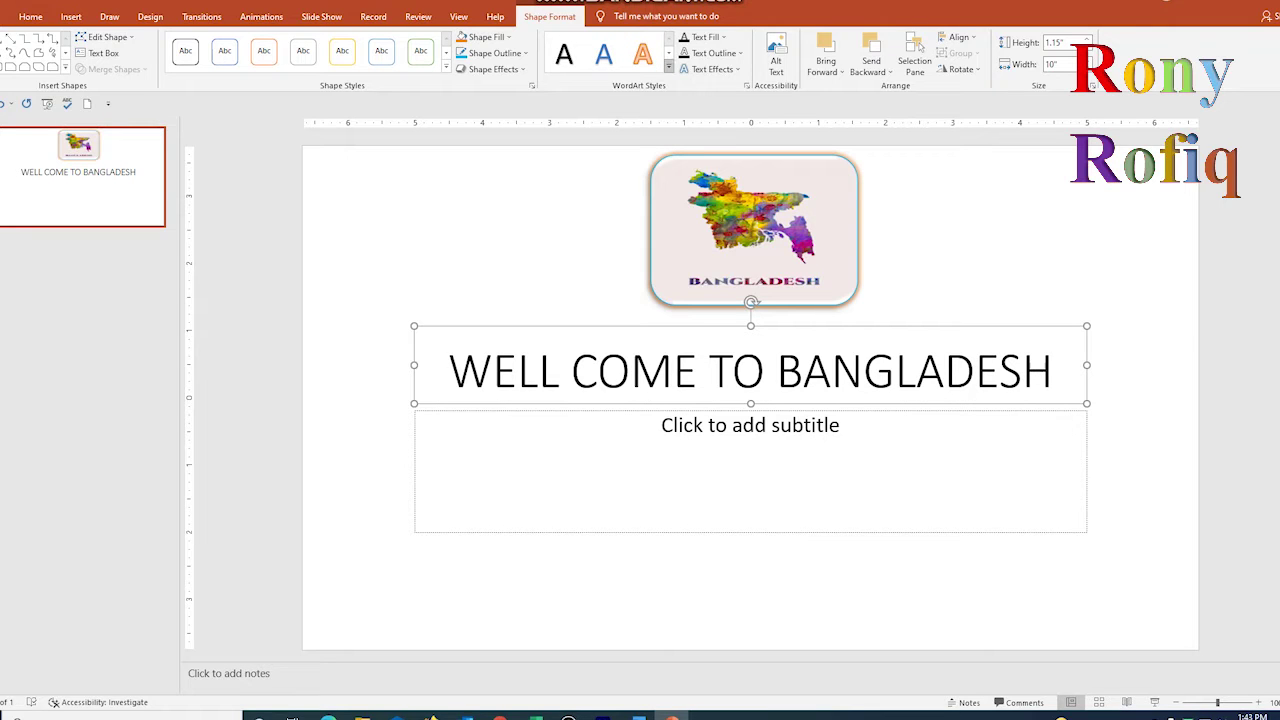
{"action": "left_click", "coordinate": [669, 69]}
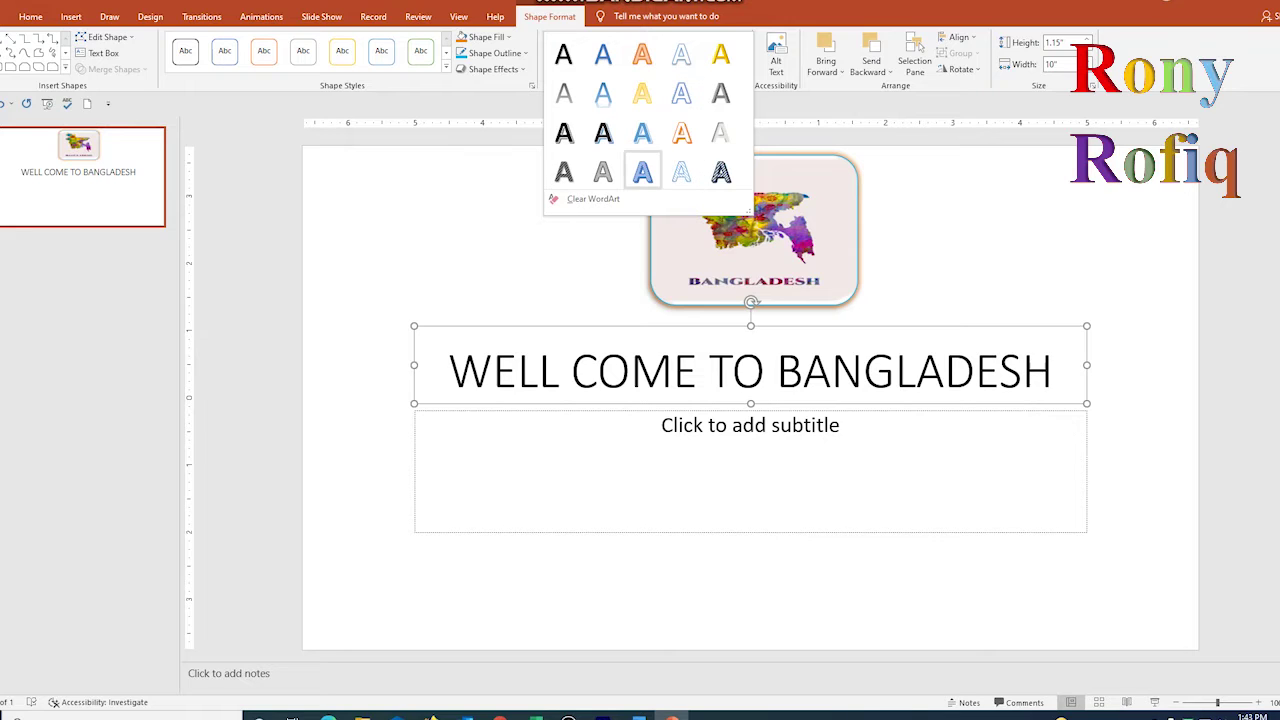
{"action": "left_click", "coordinate": [681, 133]}
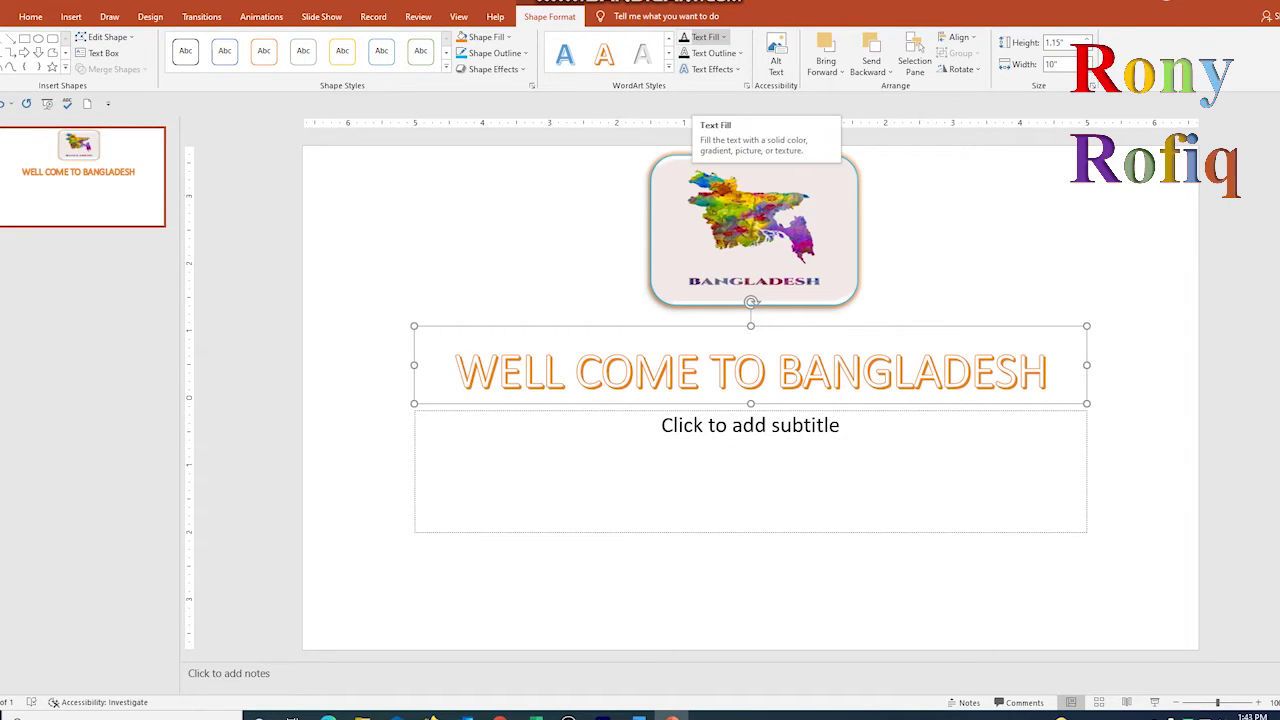
{"action": "left_click", "coordinate": [722, 37]}
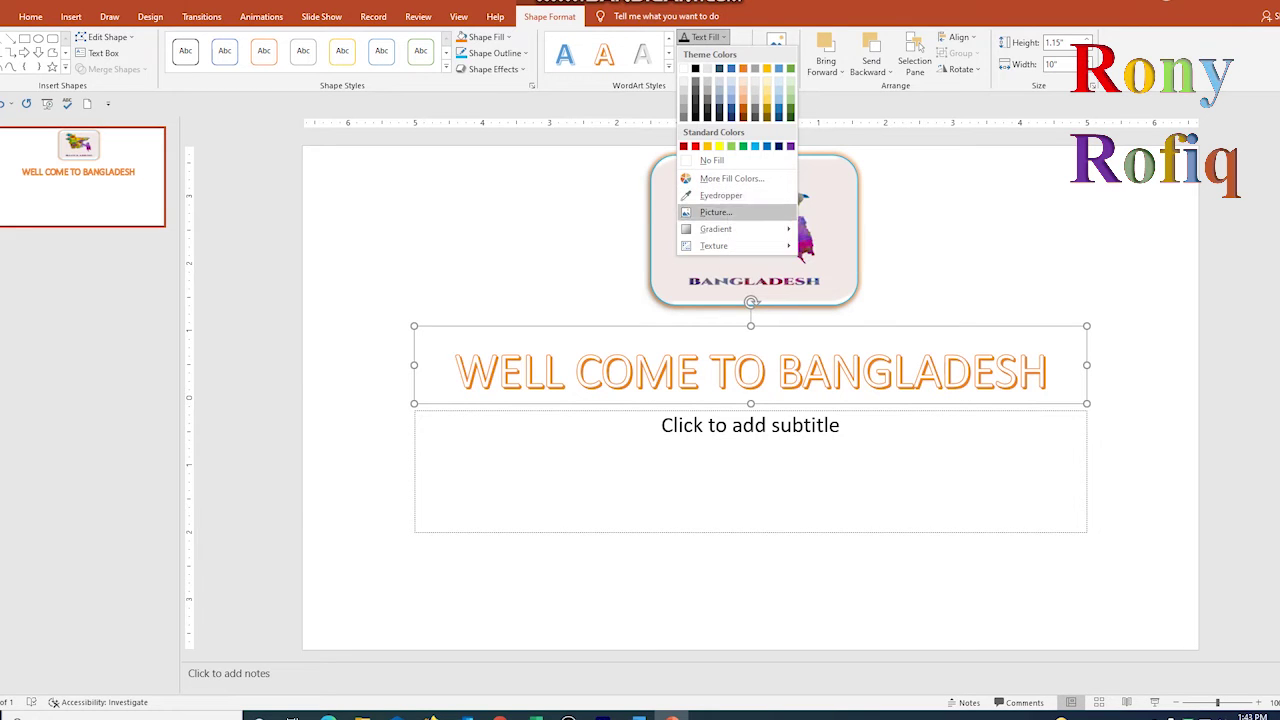
{"action": "mouse_move", "coordinate": [740, 229]}
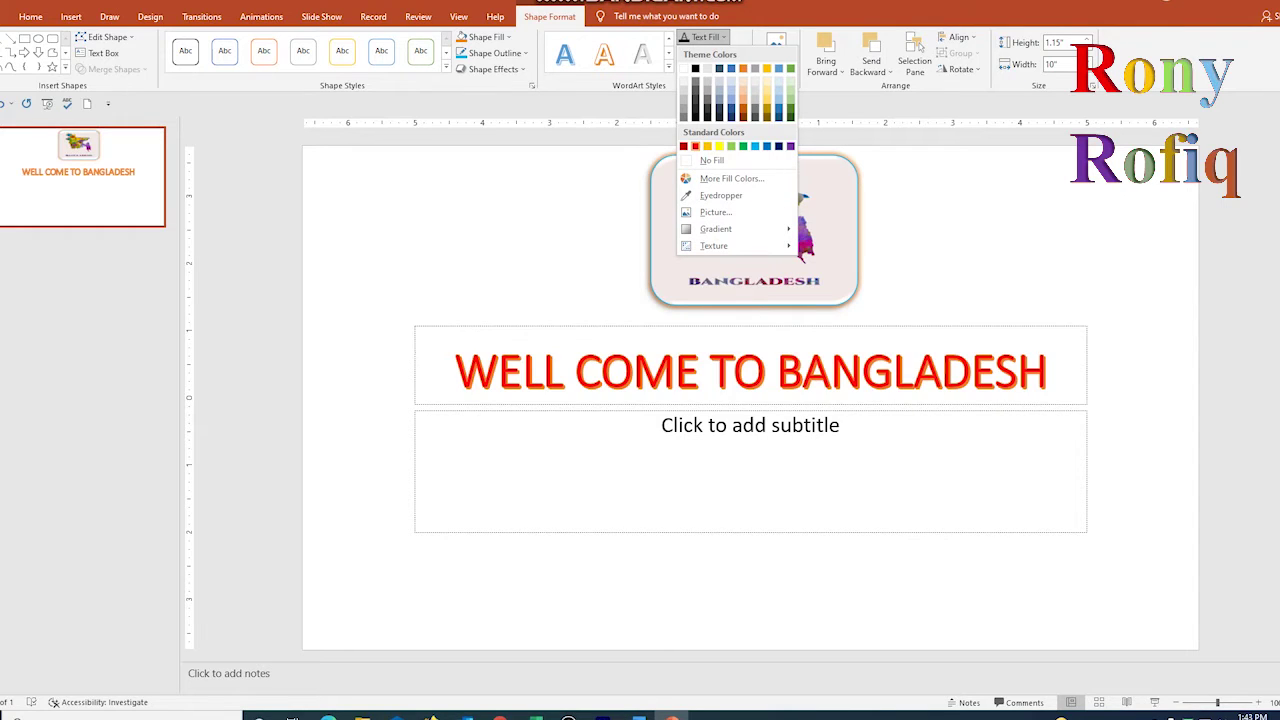
{"action": "left_click", "coordinate": [695, 146]}
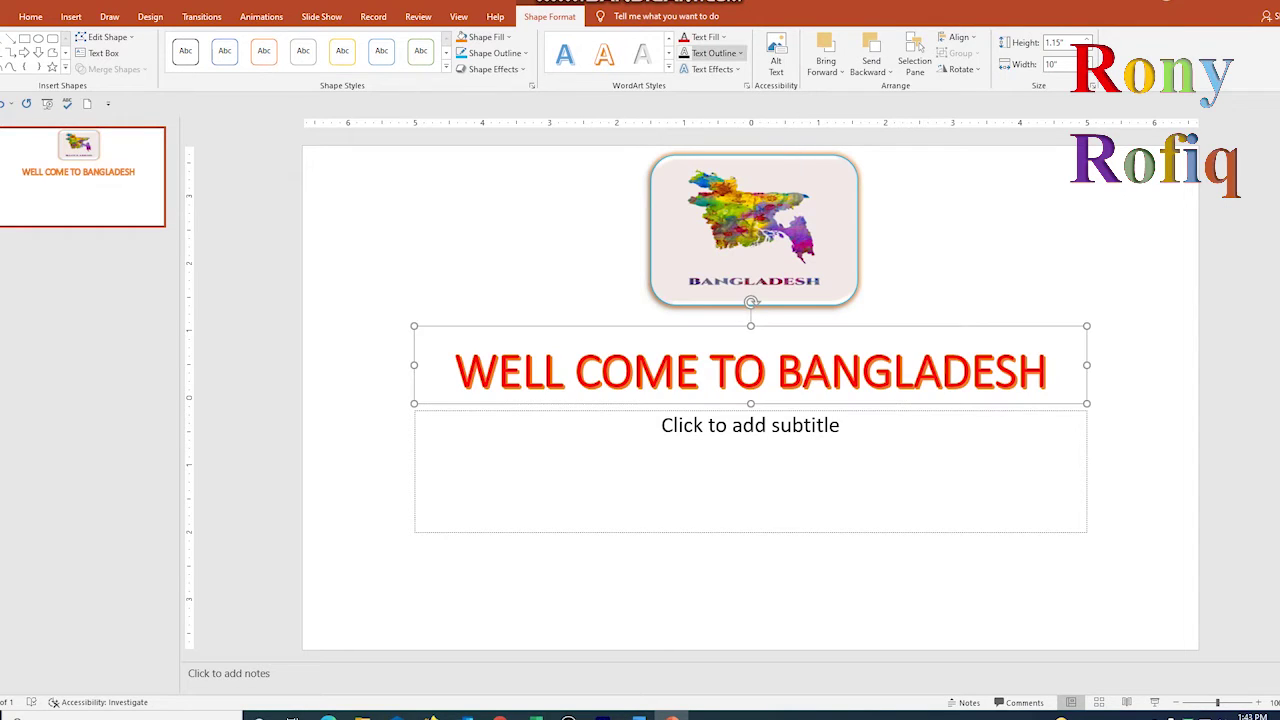
Give the title text a yellow outline with a thicker weight
{"action": "left_click", "coordinate": [712, 53]}
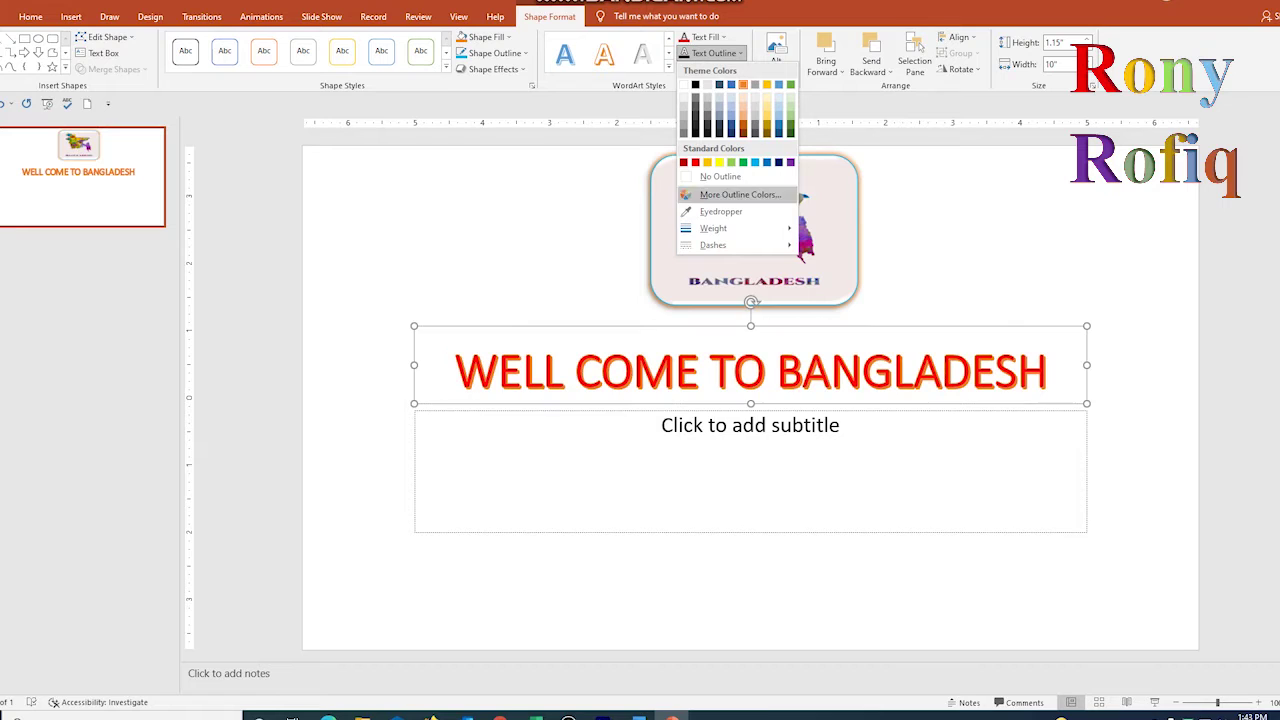
{"action": "left_click", "coordinate": [719, 162]}
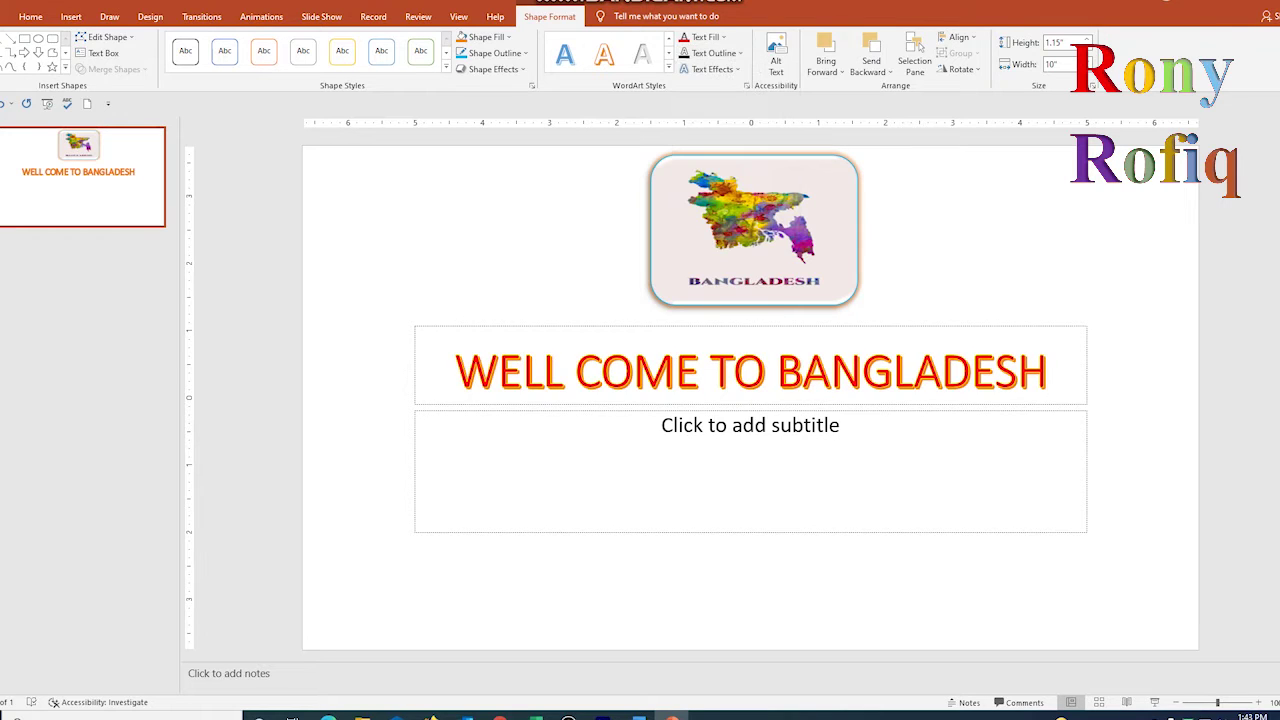
{"action": "left_click", "coordinate": [712, 53]}
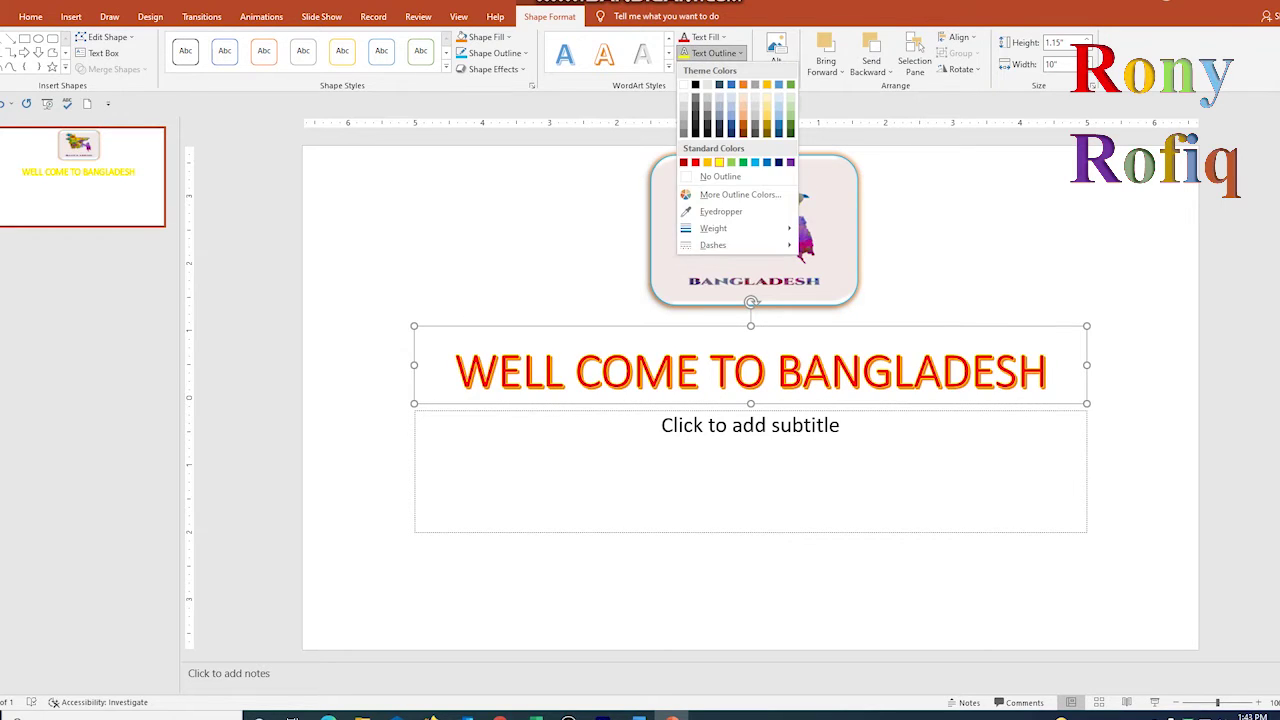
{"action": "mouse_move", "coordinate": [740, 228]}
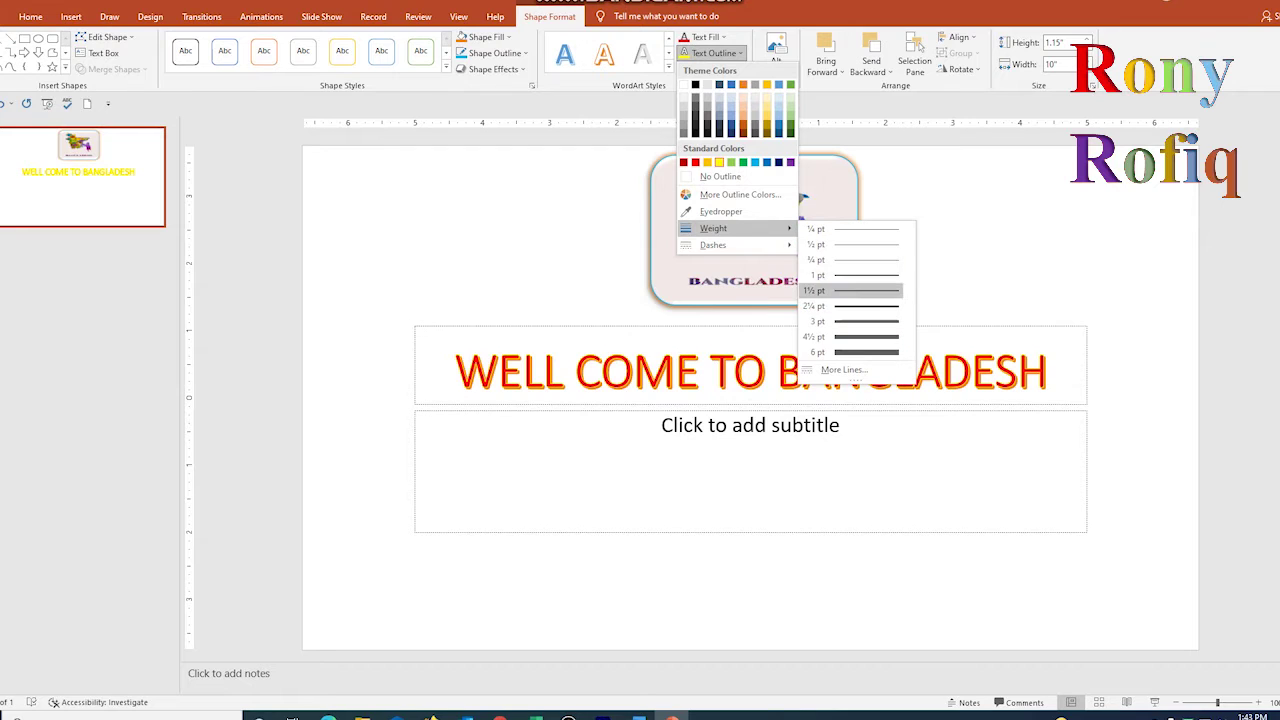
{"action": "left_click", "coordinate": [722, 37]}
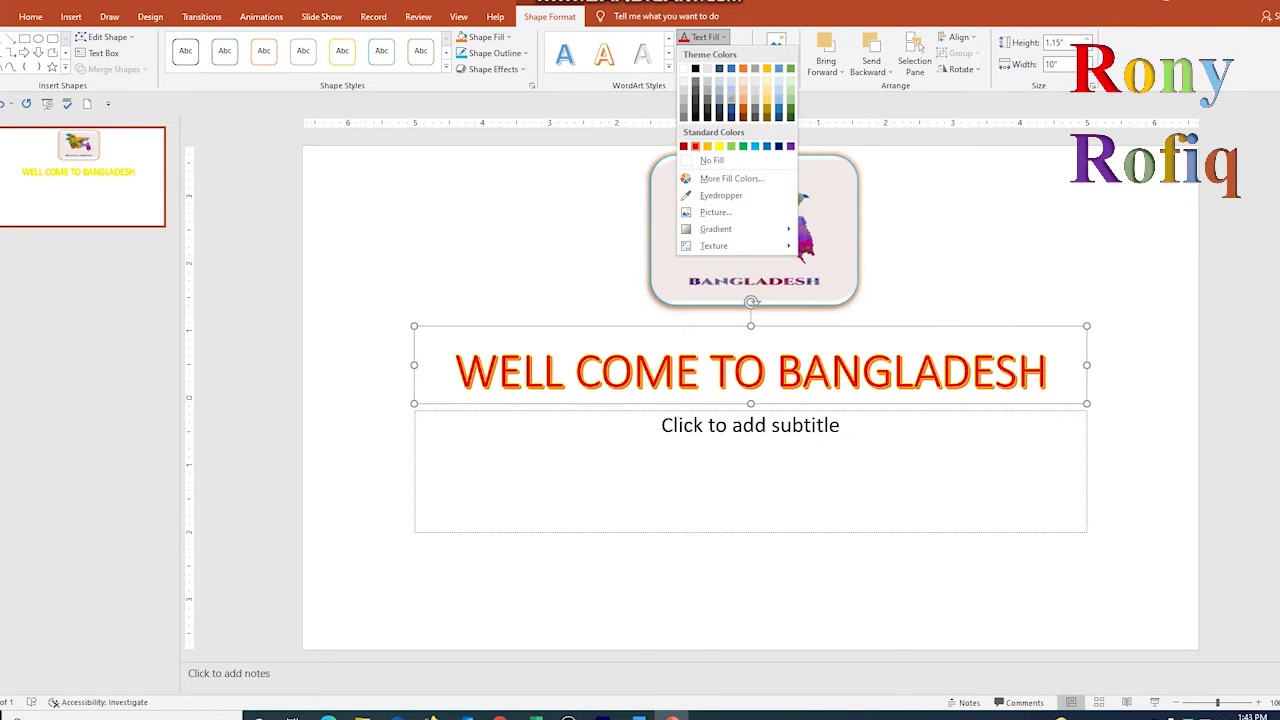
{"action": "left_click", "coordinate": [705, 37]}
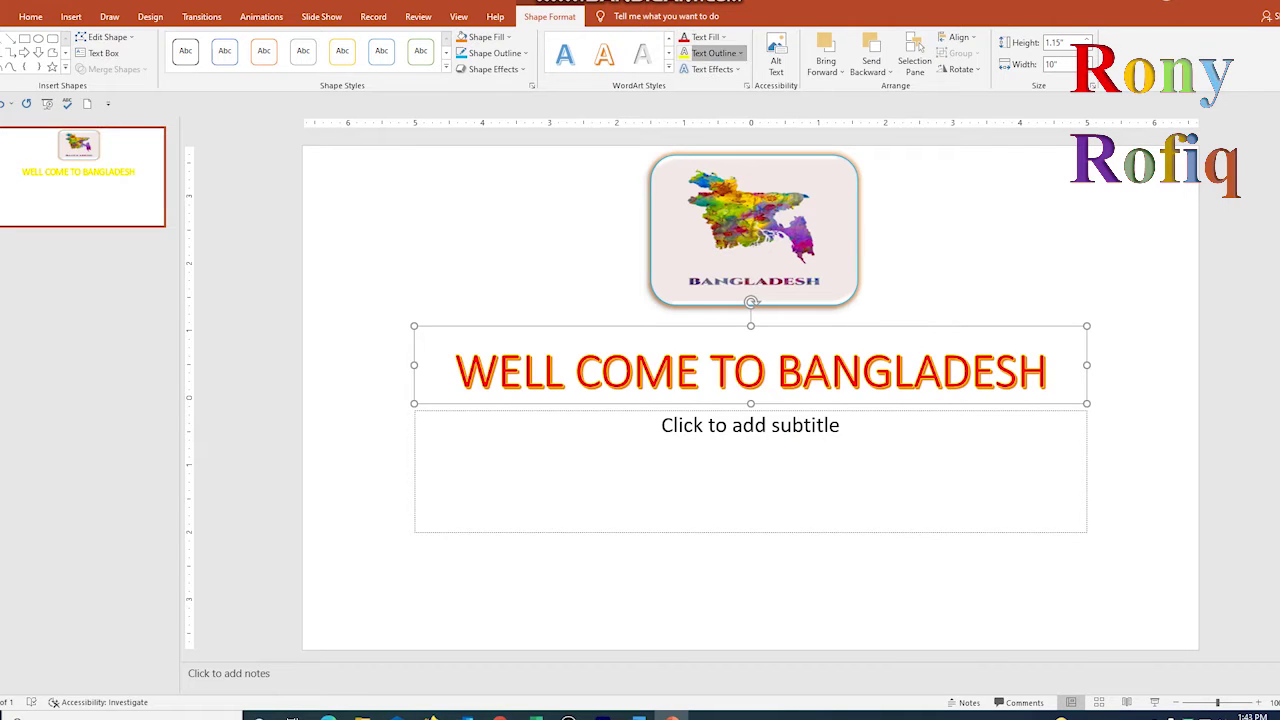
{"action": "left_click", "coordinate": [712, 53]}
{"action": "mouse_move", "coordinate": [713, 228]}
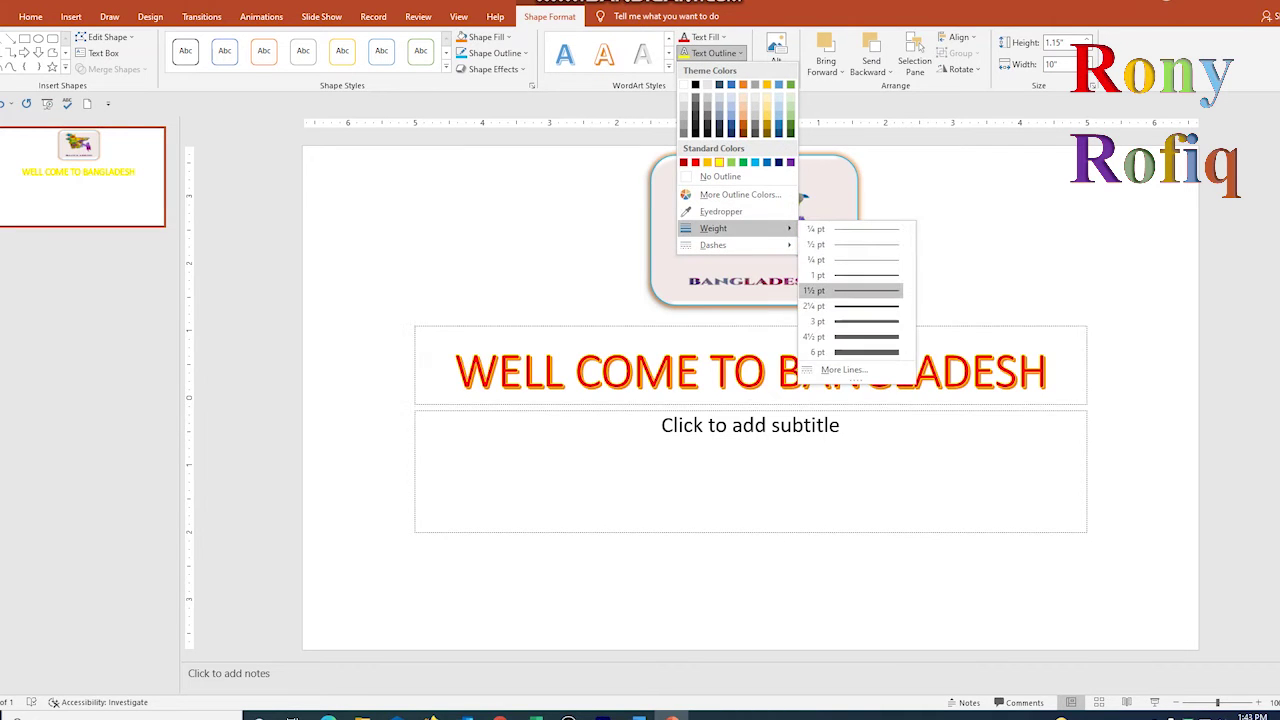
{"action": "left_click", "coordinate": [850, 291]}
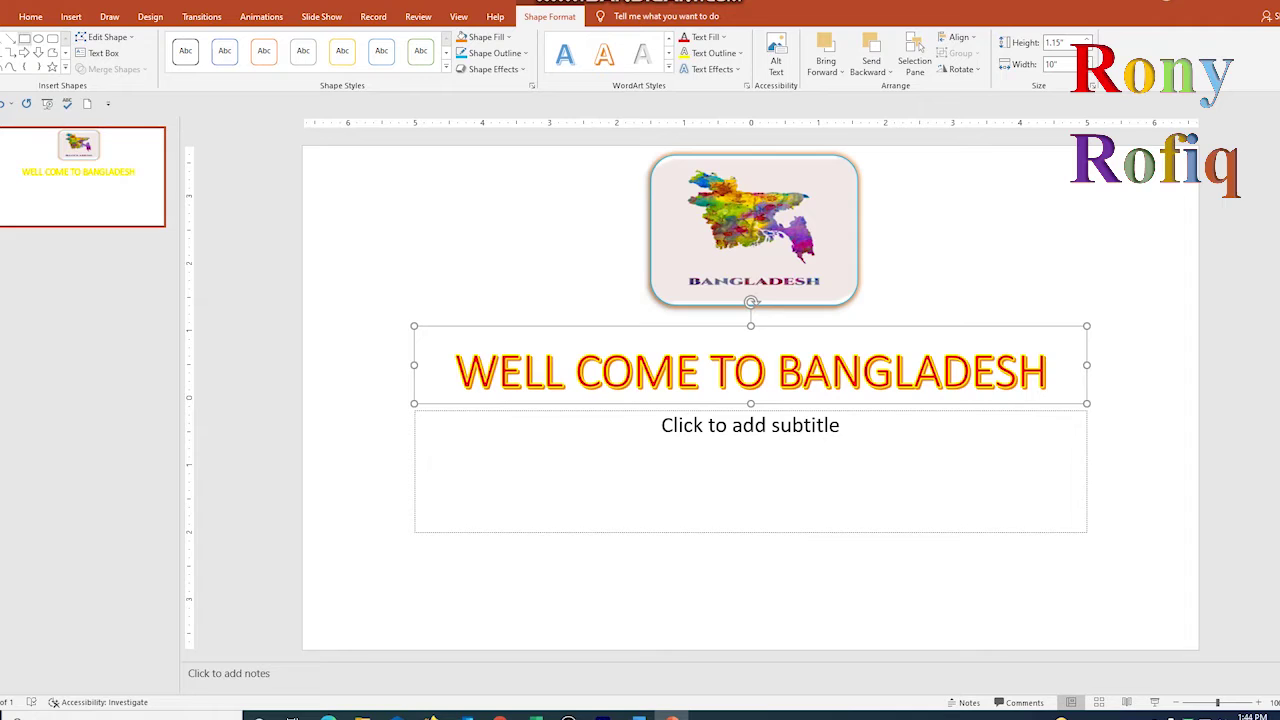
{"action": "left_click", "coordinate": [30, 17]}
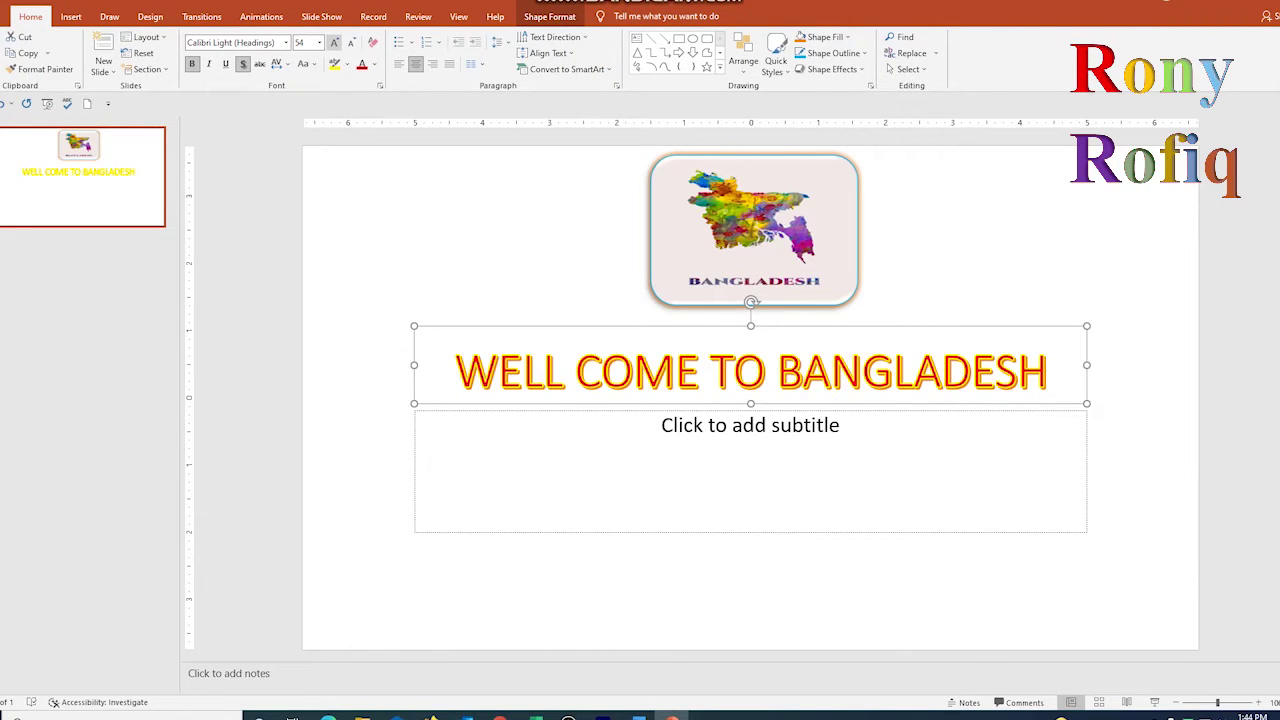
Change the title font to Arial Black and widen the title box to fit one line
{"action": "left_click", "coordinate": [285, 42]}
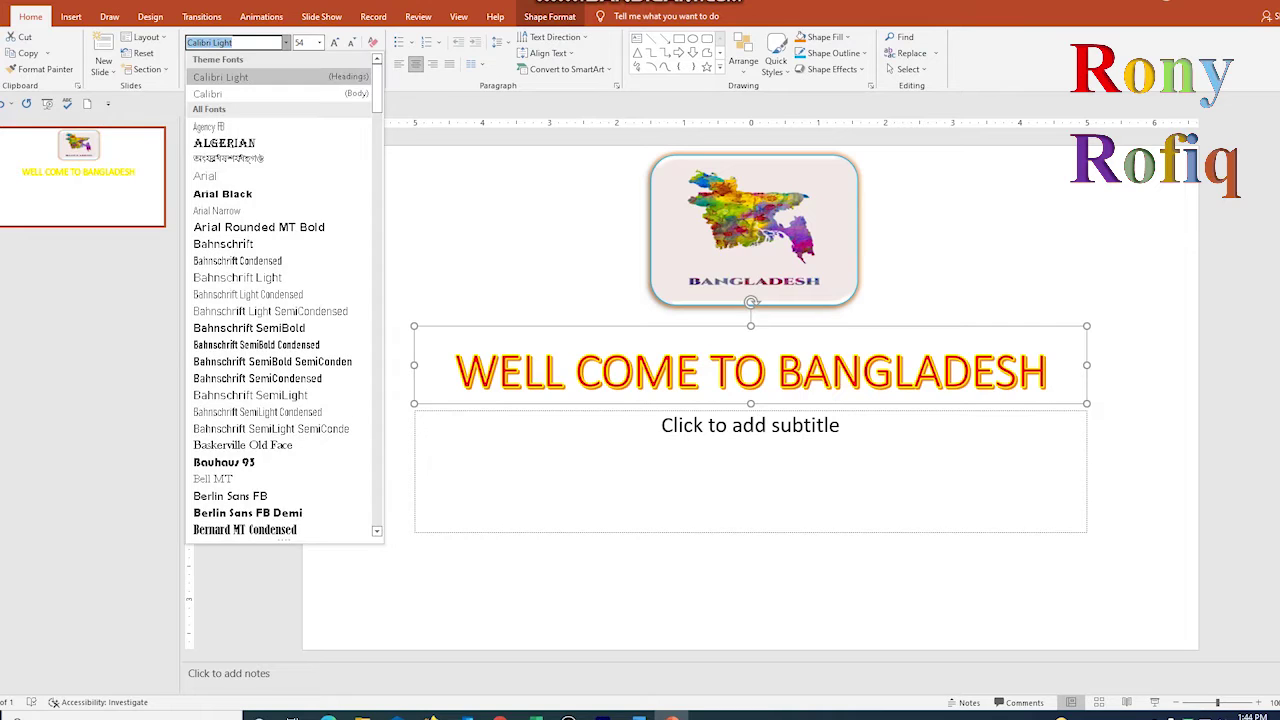
{"action": "left_click", "coordinate": [222, 194]}
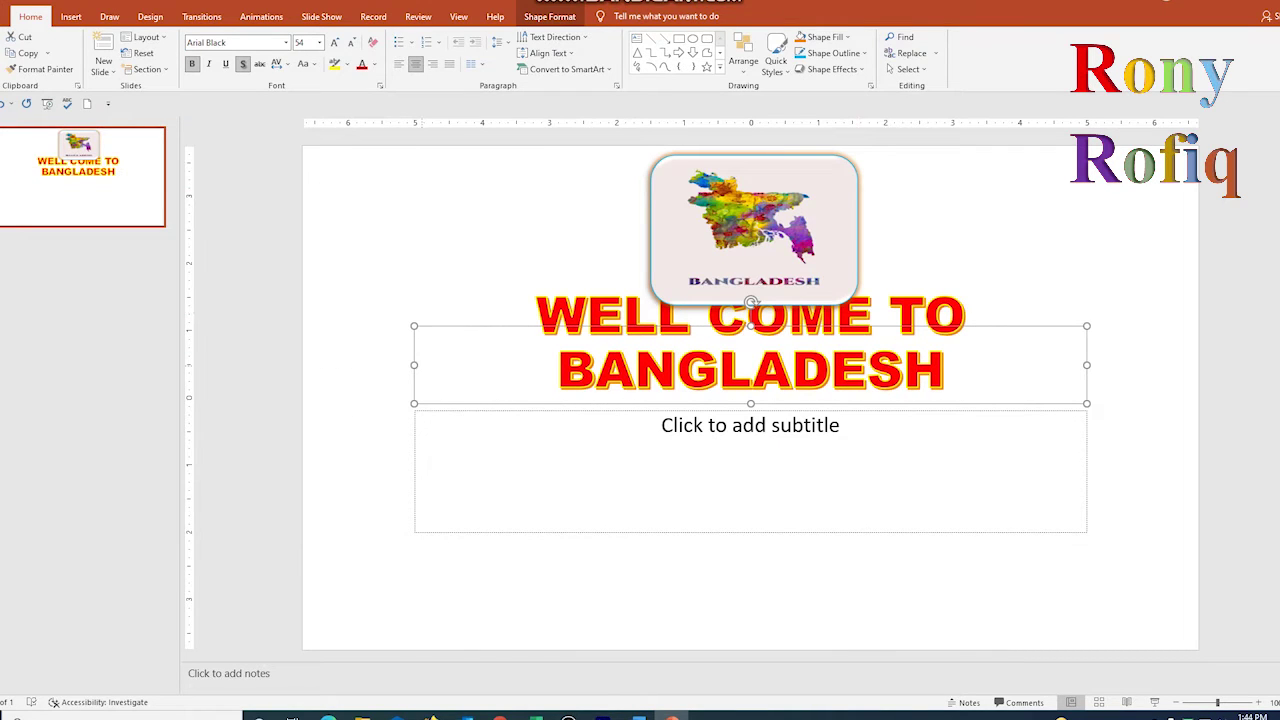
{"action": "left_click_drag", "start_coordinate": [414, 364], "coordinate": [316, 364]}
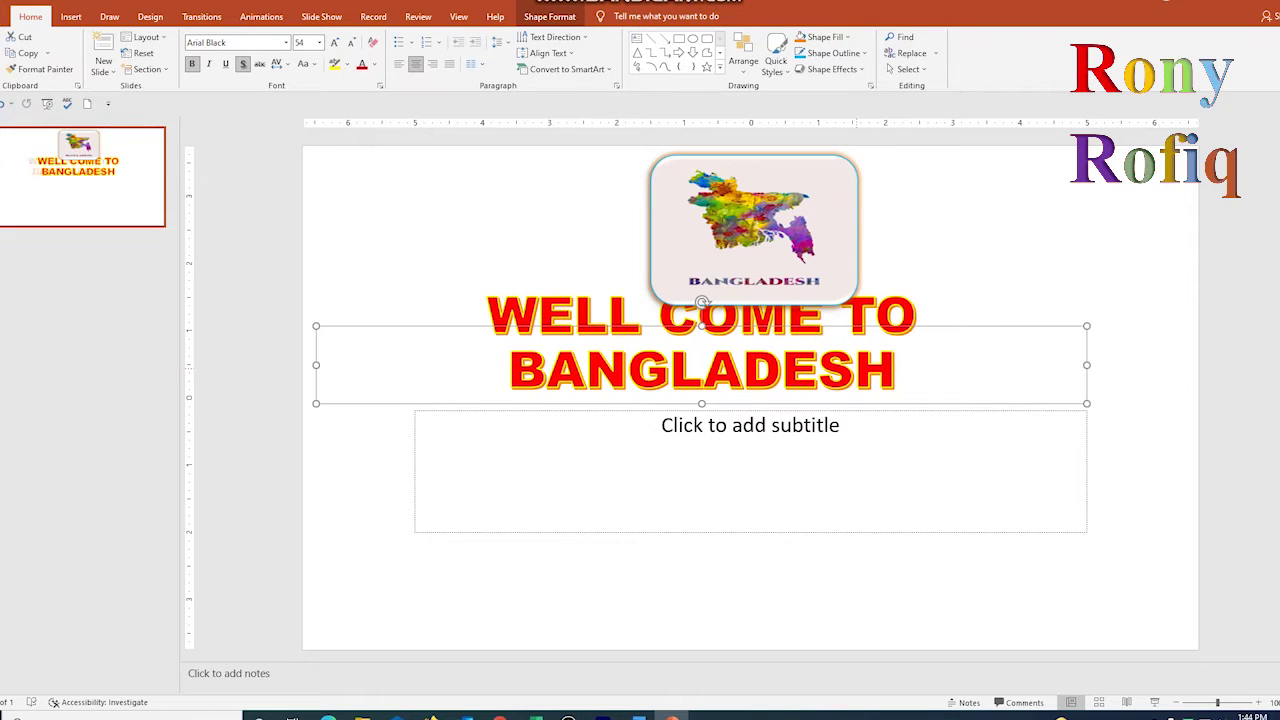
{"action": "left_click_drag", "start_coordinate": [1086, 364], "coordinate": [1179, 364]}
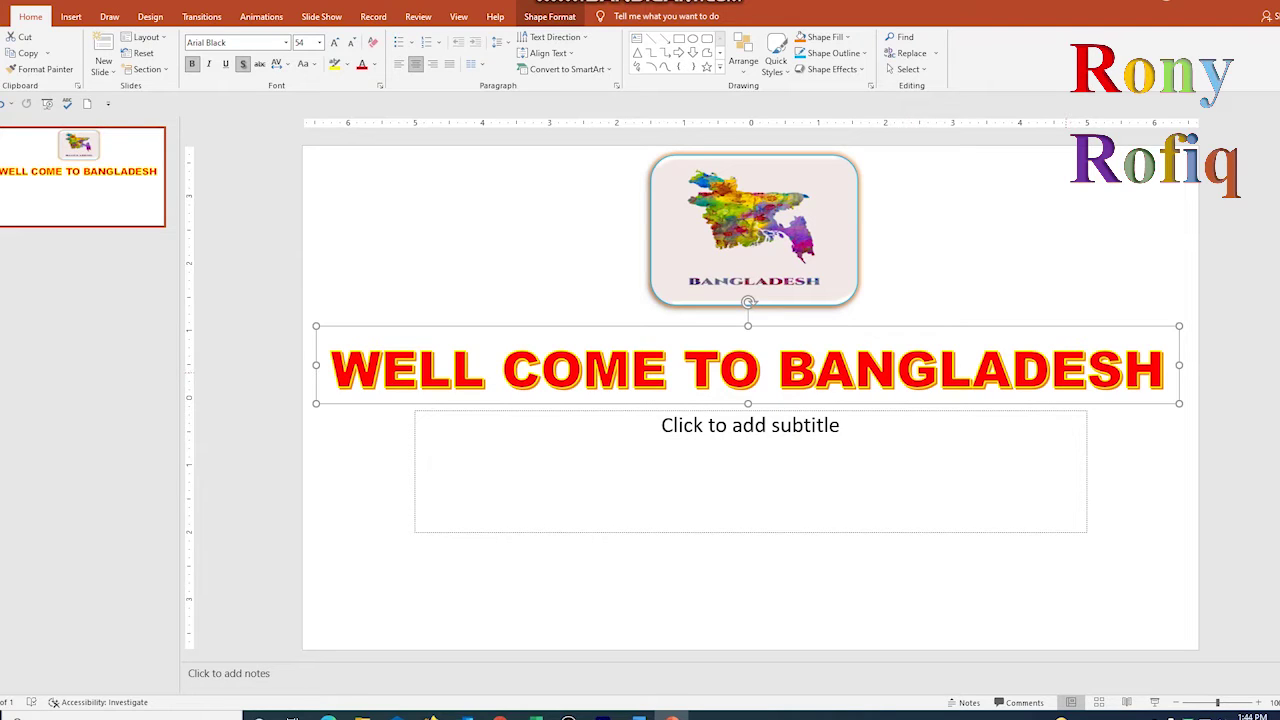
Move the subtitle placeholder lower and nudge the title box slightly up
{"action": "left_click", "coordinate": [750, 425]}
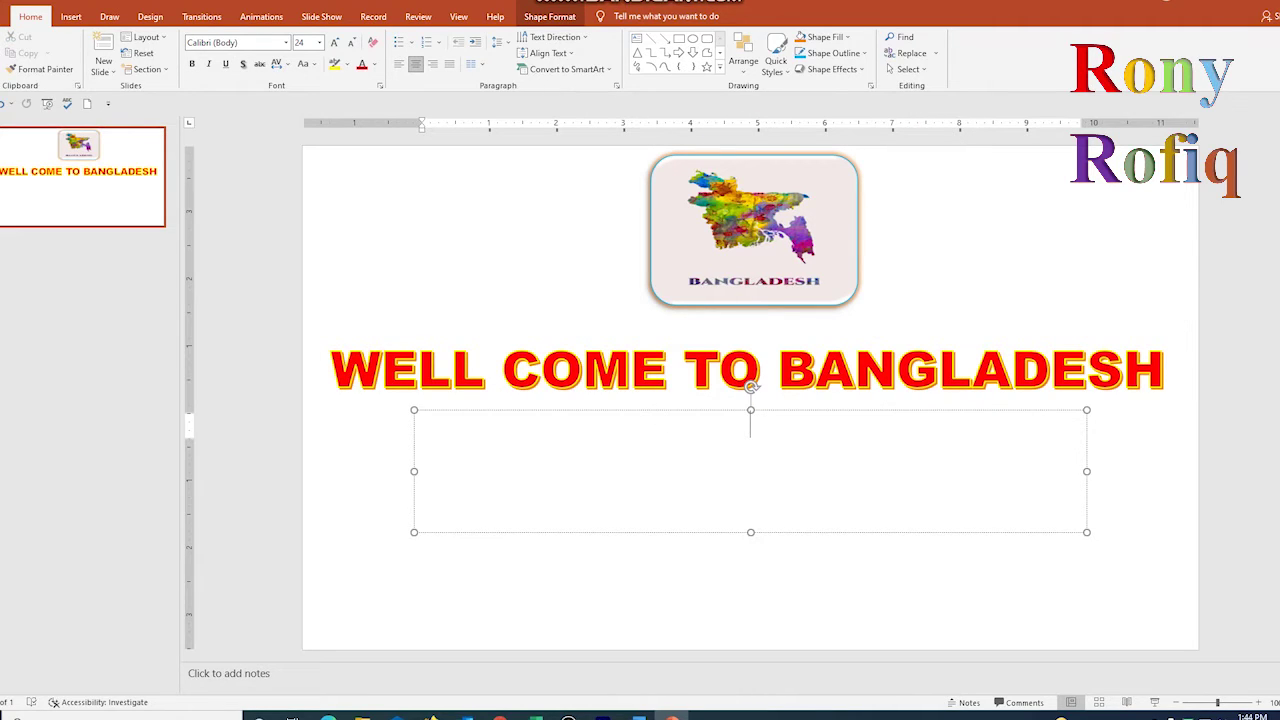
{"action": "left_click_drag", "start_coordinate": [750, 412], "coordinate": [731, 504]}
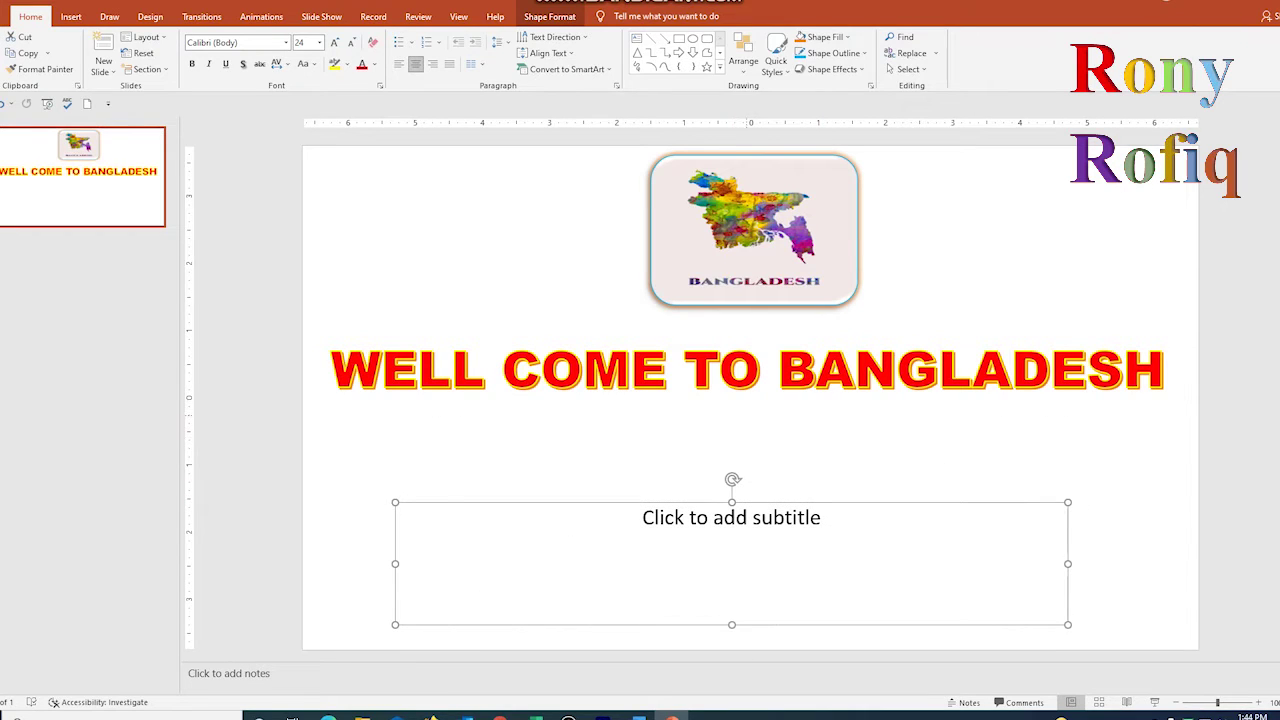
{"action": "left_click", "coordinate": [298, 396]}
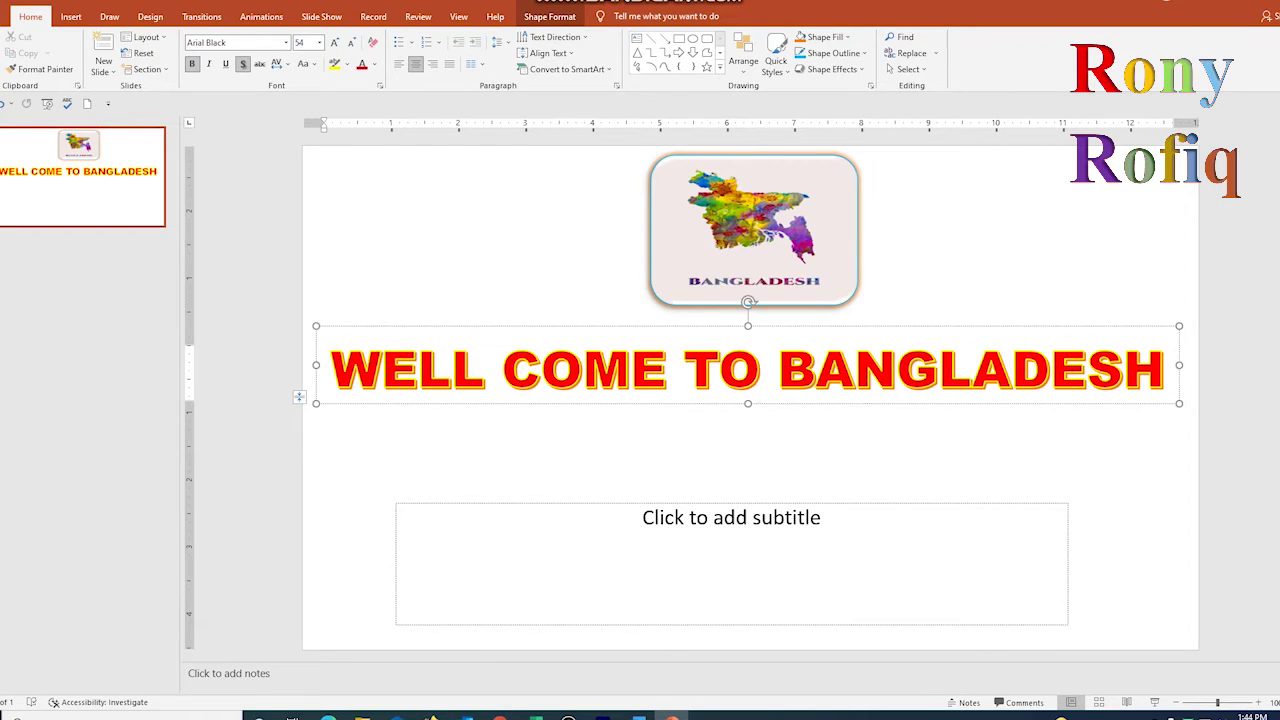
{"action": "left_click_drag", "start_coordinate": [316, 390], "coordinate": [322, 376]}
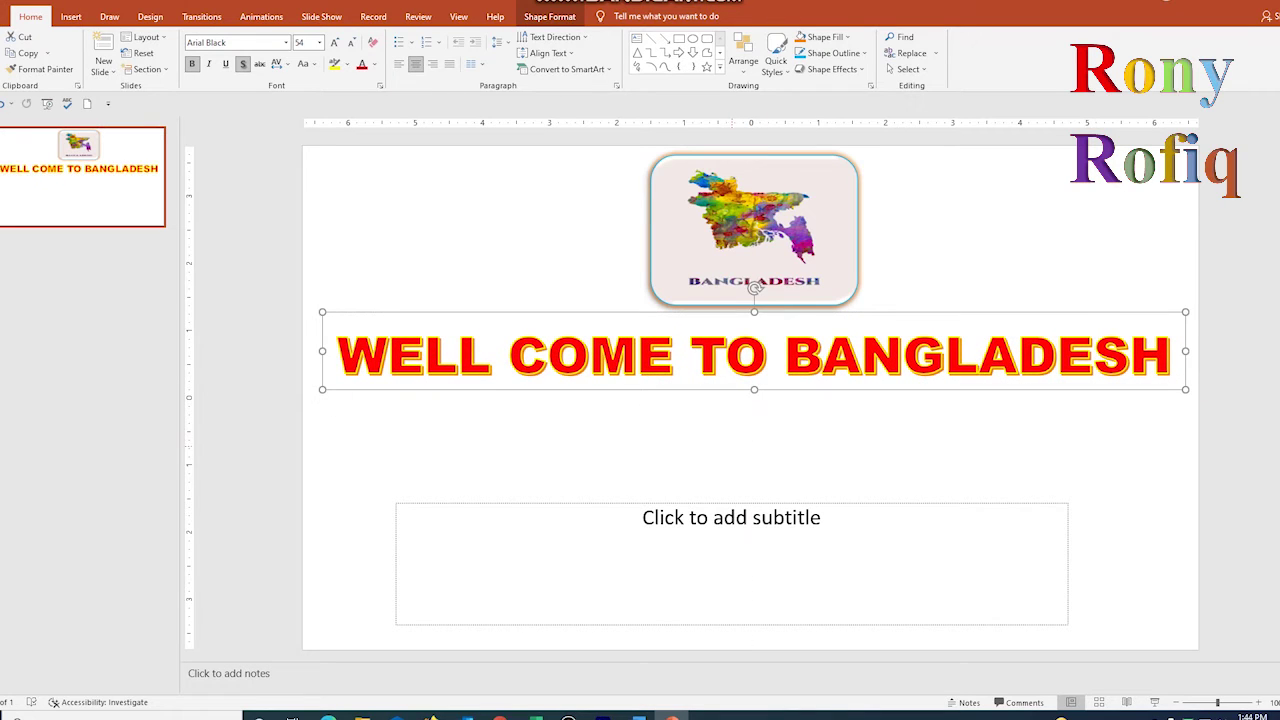
{"action": "key", "text": "Escape"}
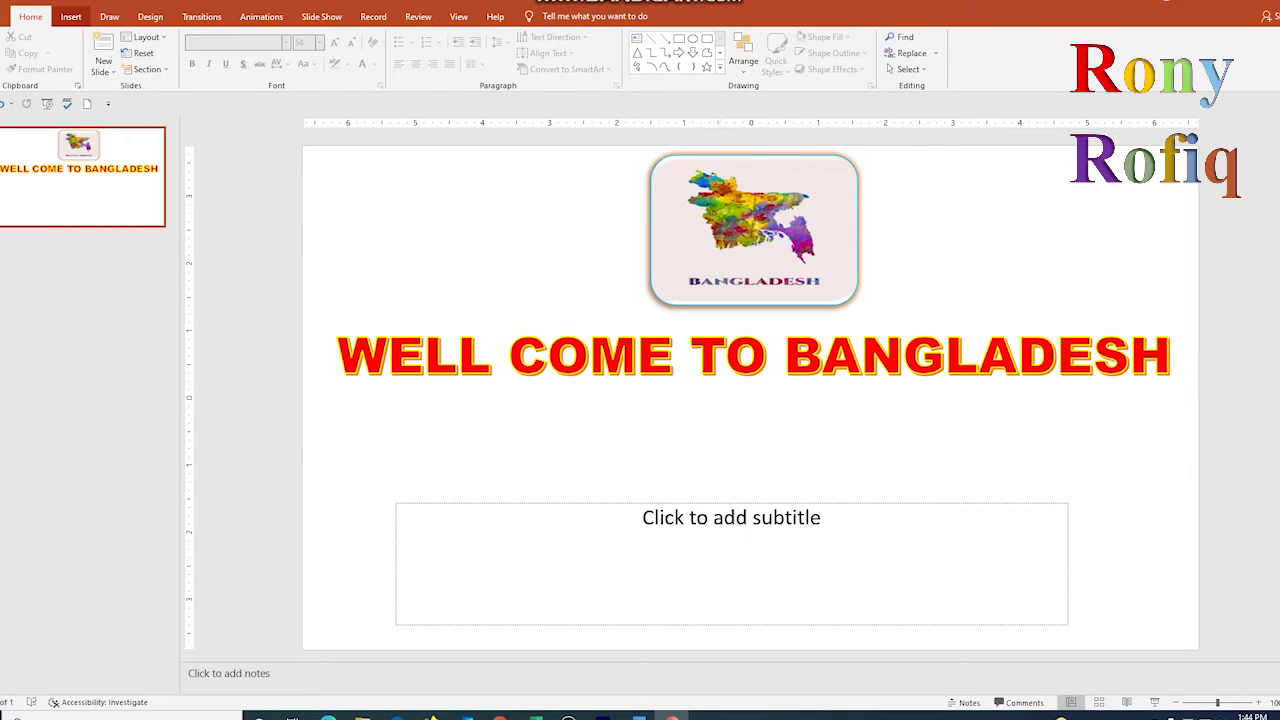
Insert the Bangladesh flag image from this device onto the slide
{"action": "left_click", "coordinate": [70, 16]}
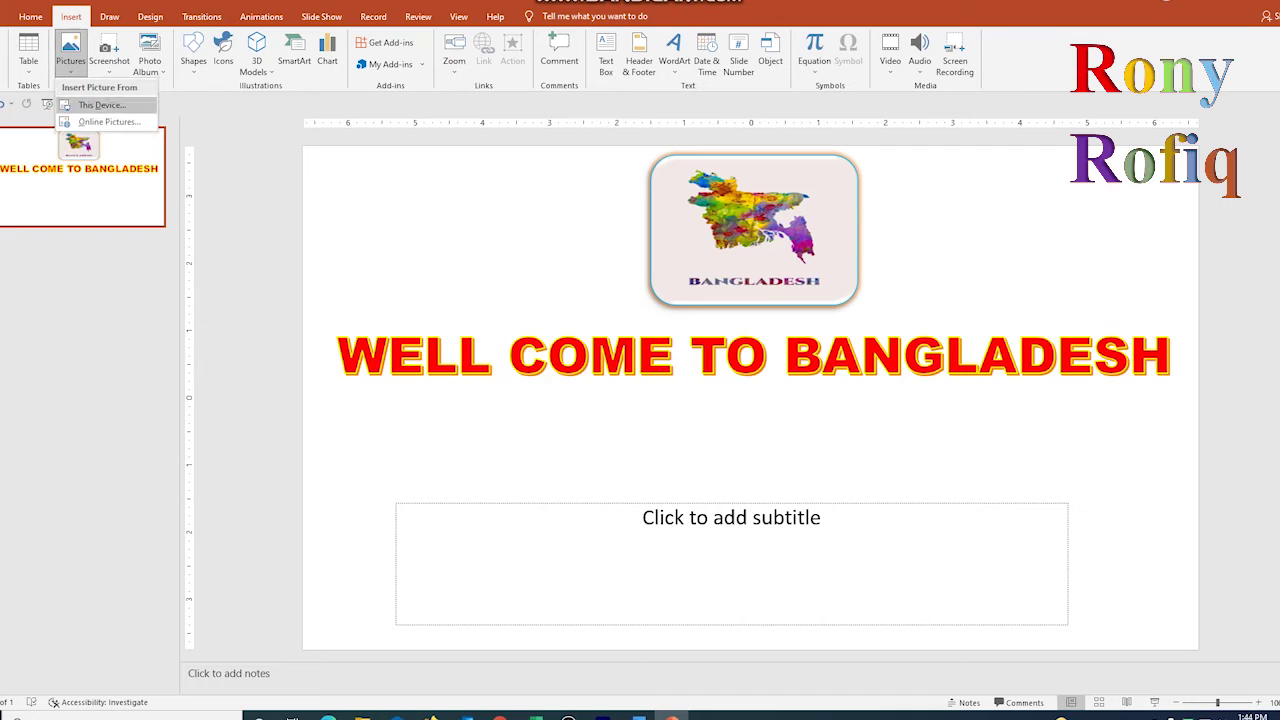
{"action": "left_click", "coordinate": [102, 103]}
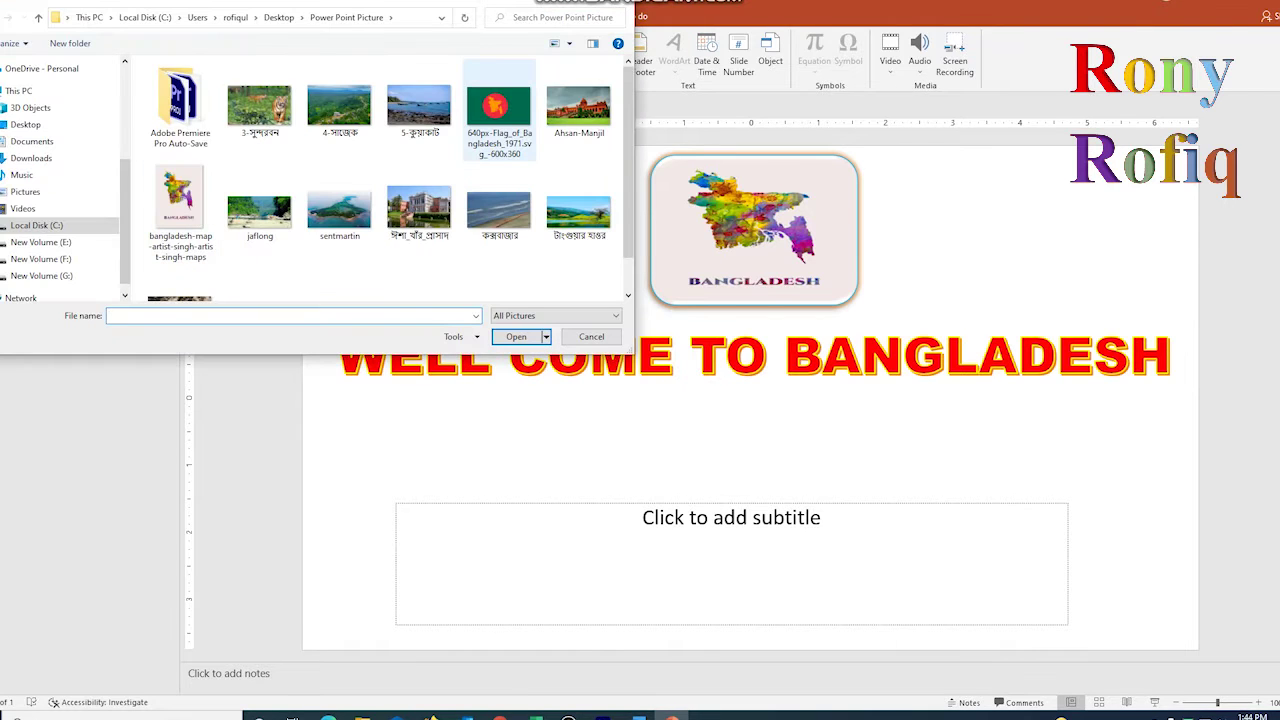
{"action": "left_click", "coordinate": [498, 108]}
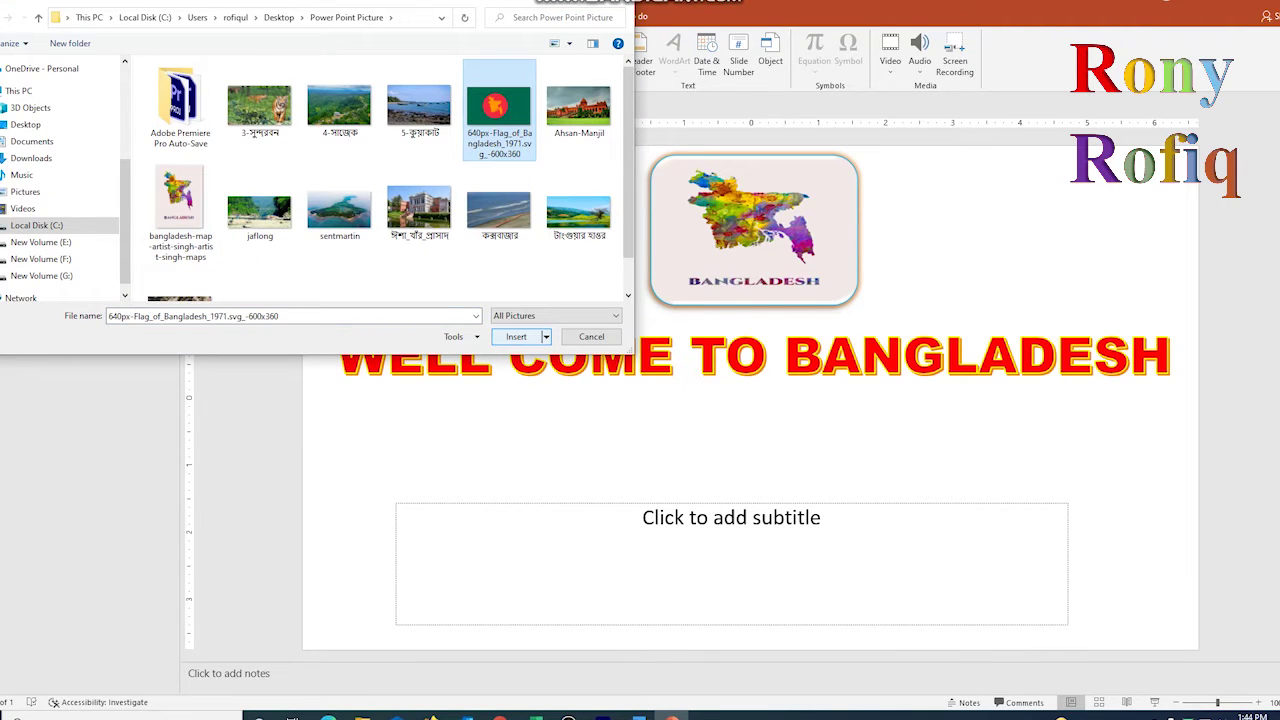
{"action": "left_click", "coordinate": [516, 336]}
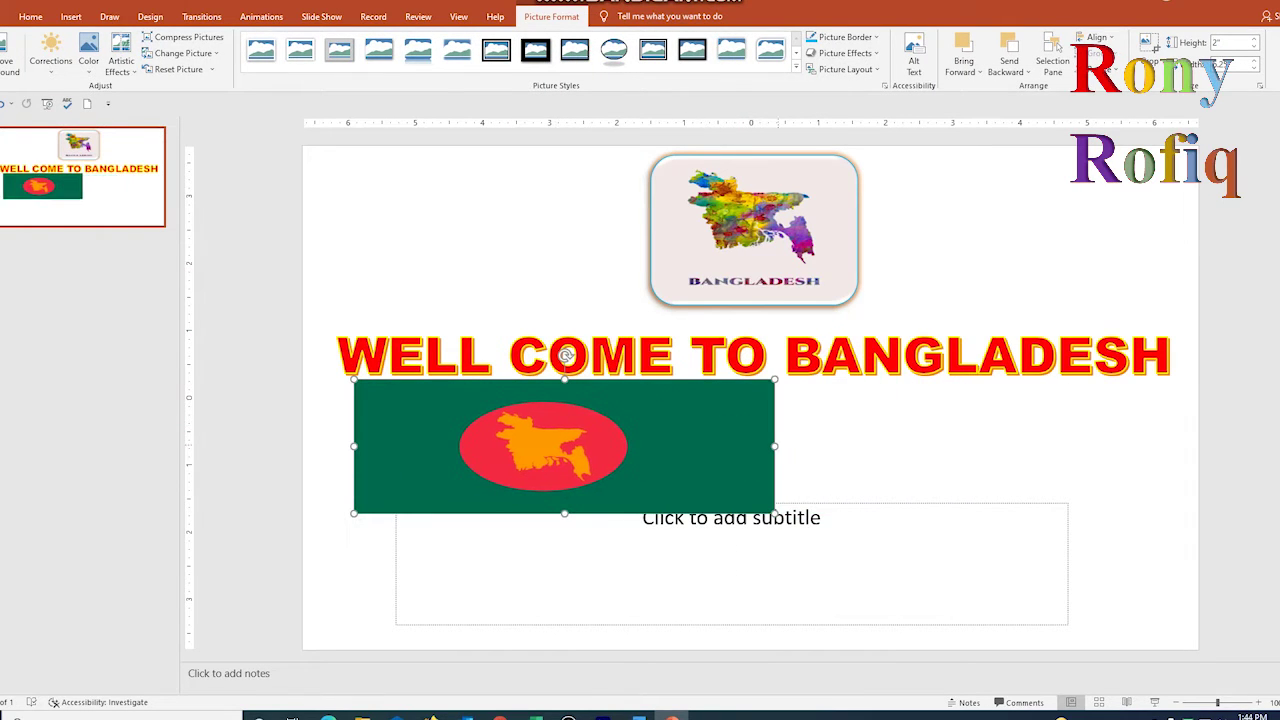
Widen the flag picture and centre it just below the title
{"action": "left_click_drag", "start_coordinate": [1012, 446], "coordinate": [1073, 446]}
{"action": "left_click", "coordinate": [731, 570]}
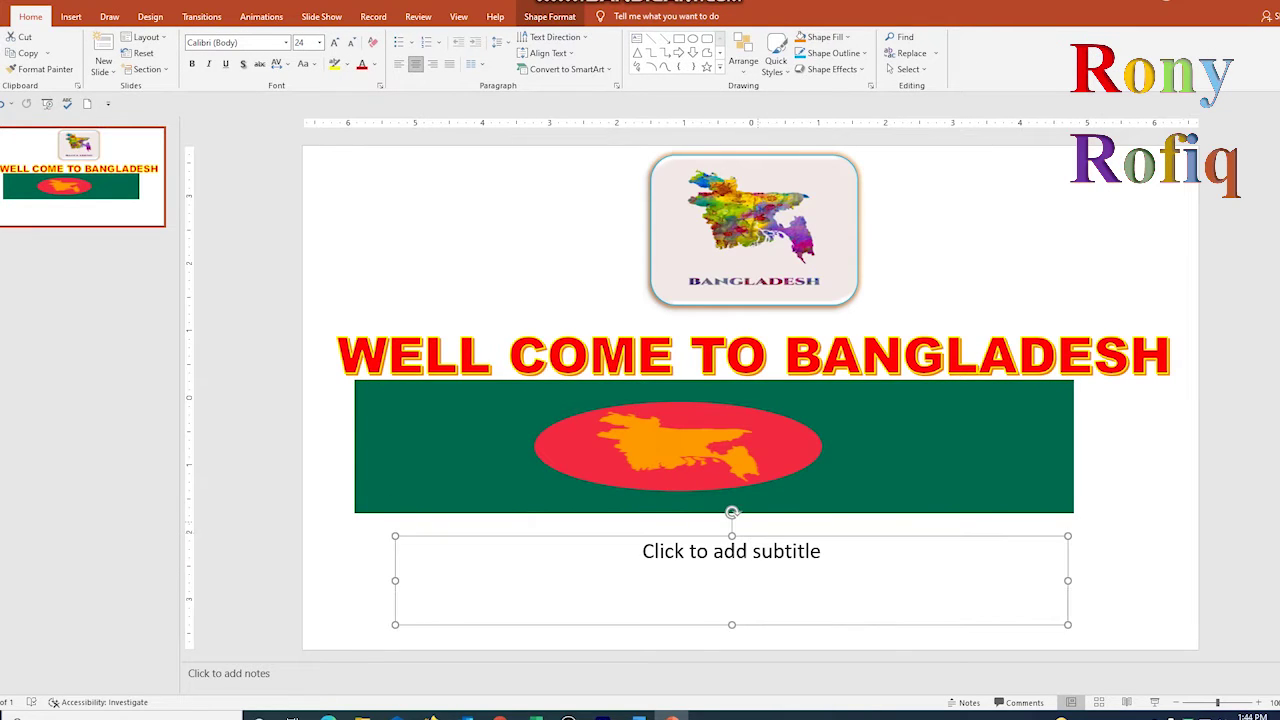
{"action": "left_click", "coordinate": [714, 446]}
{"action": "left_click_drag", "start_coordinate": [714, 446], "coordinate": [746, 451]}
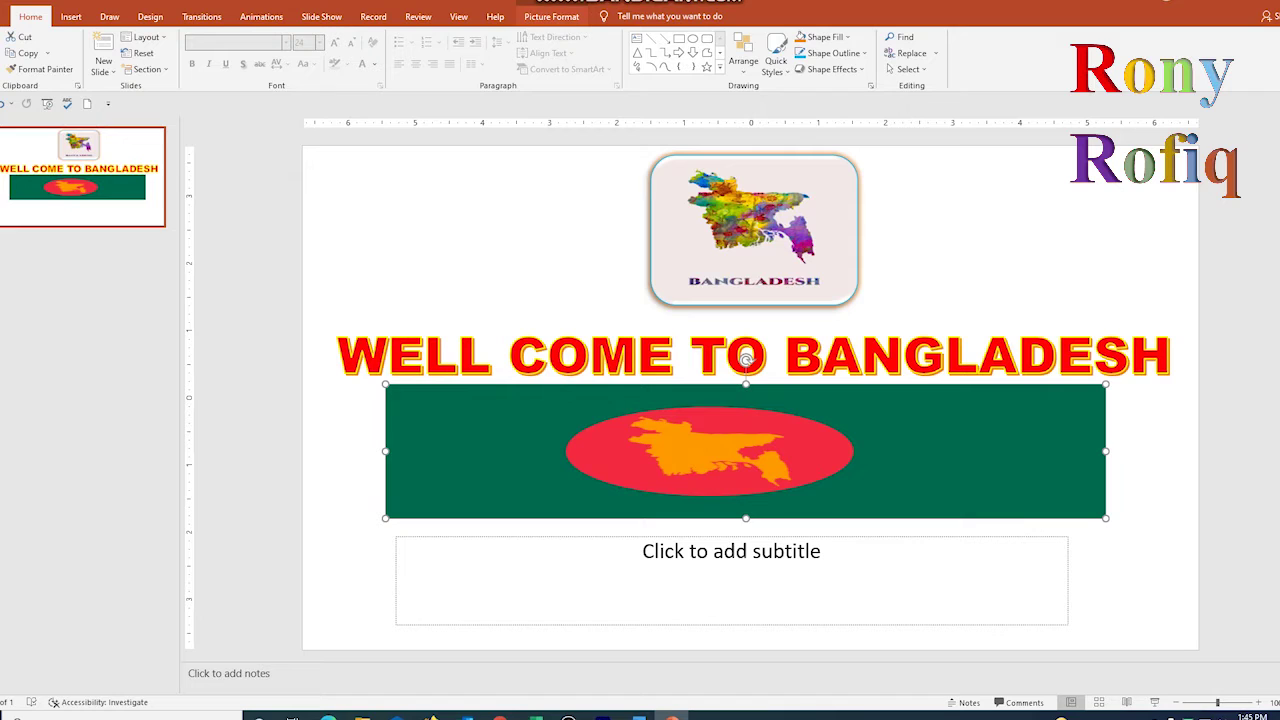
Give the flag a dark border and an orange glow, then switch to the Word document
{"action": "left_click", "coordinate": [551, 16]}
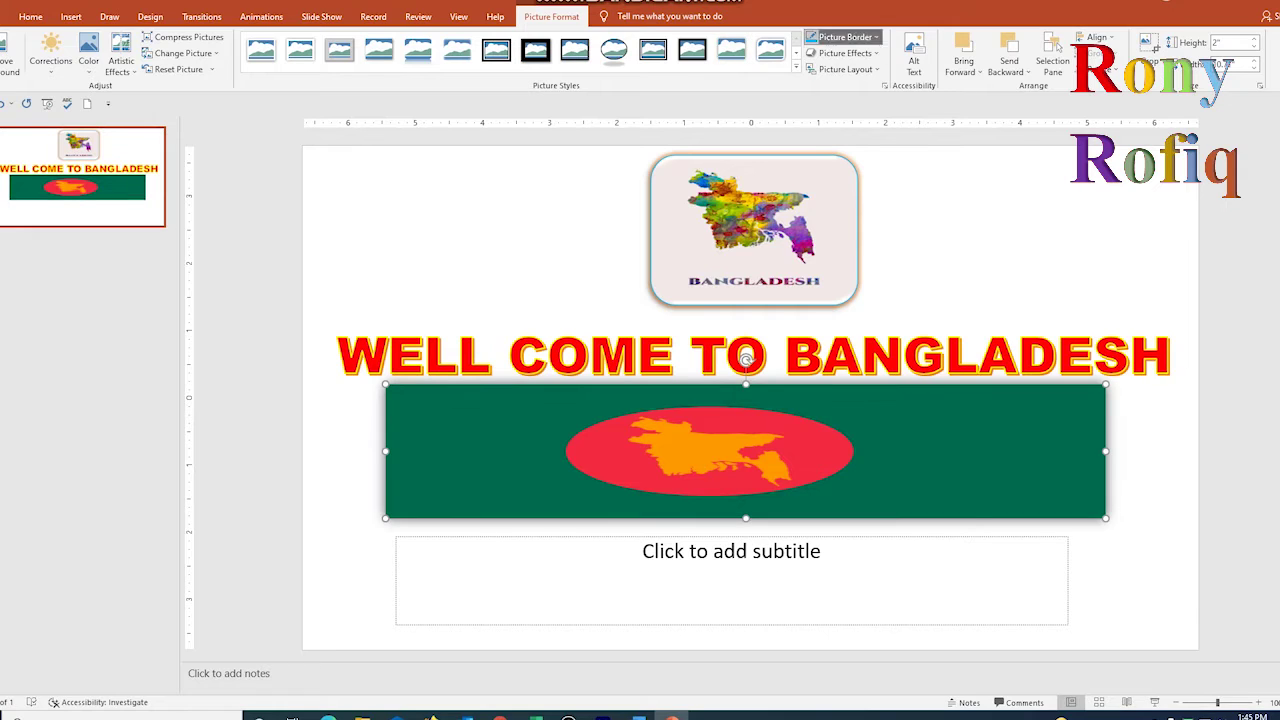
{"action": "left_click", "coordinate": [840, 37]}
{"action": "left_click", "coordinate": [822, 68]}
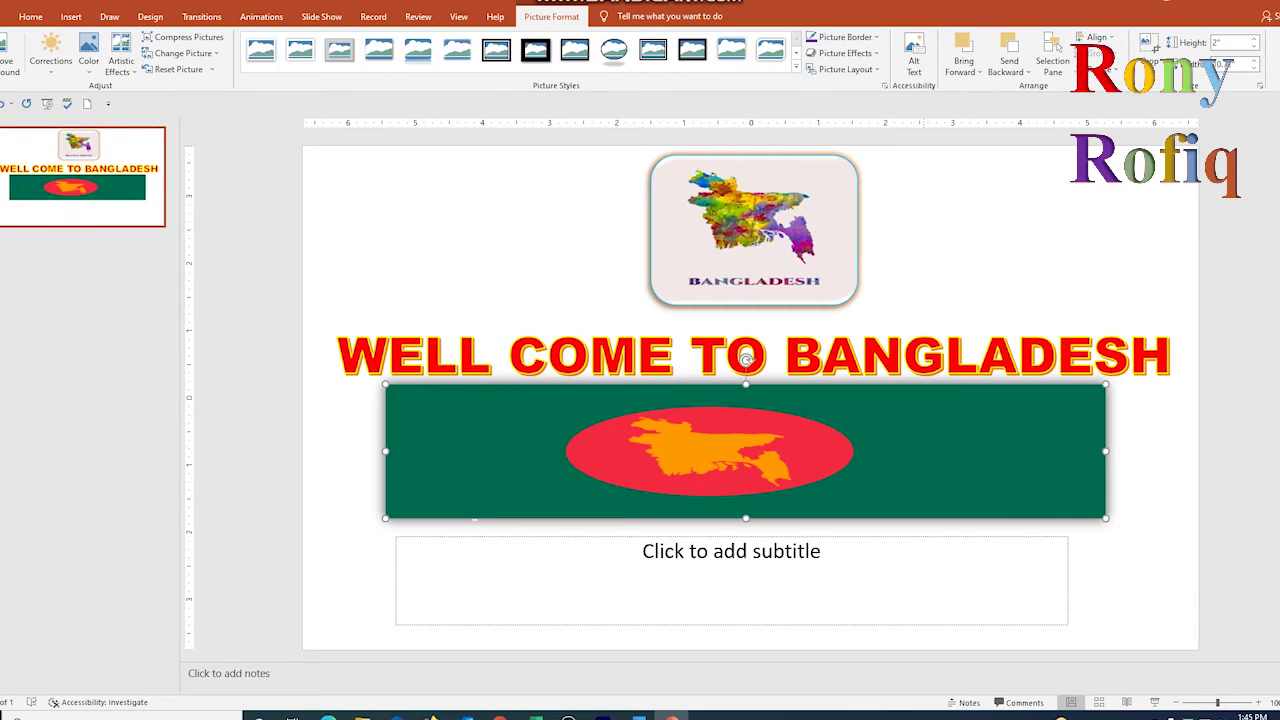
{"action": "left_click", "coordinate": [845, 53]}
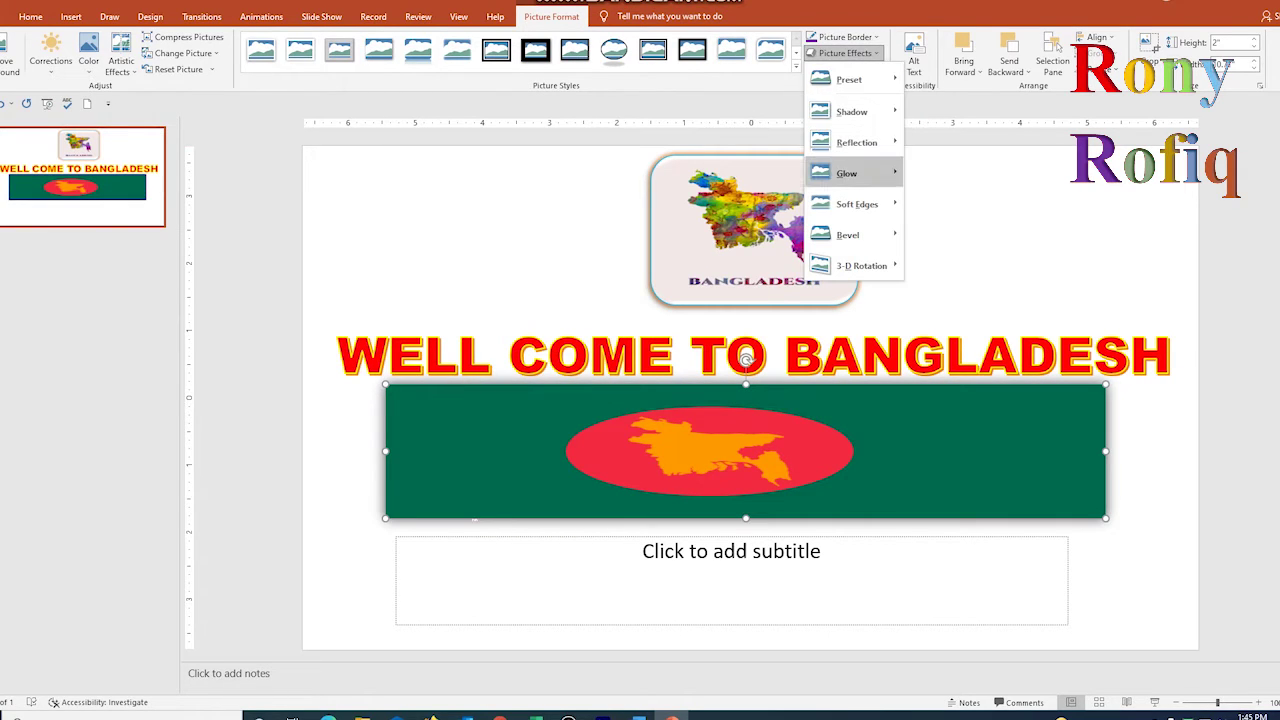
{"action": "mouse_move", "coordinate": [846, 173]}
{"action": "left_click", "coordinate": [962, 286]}
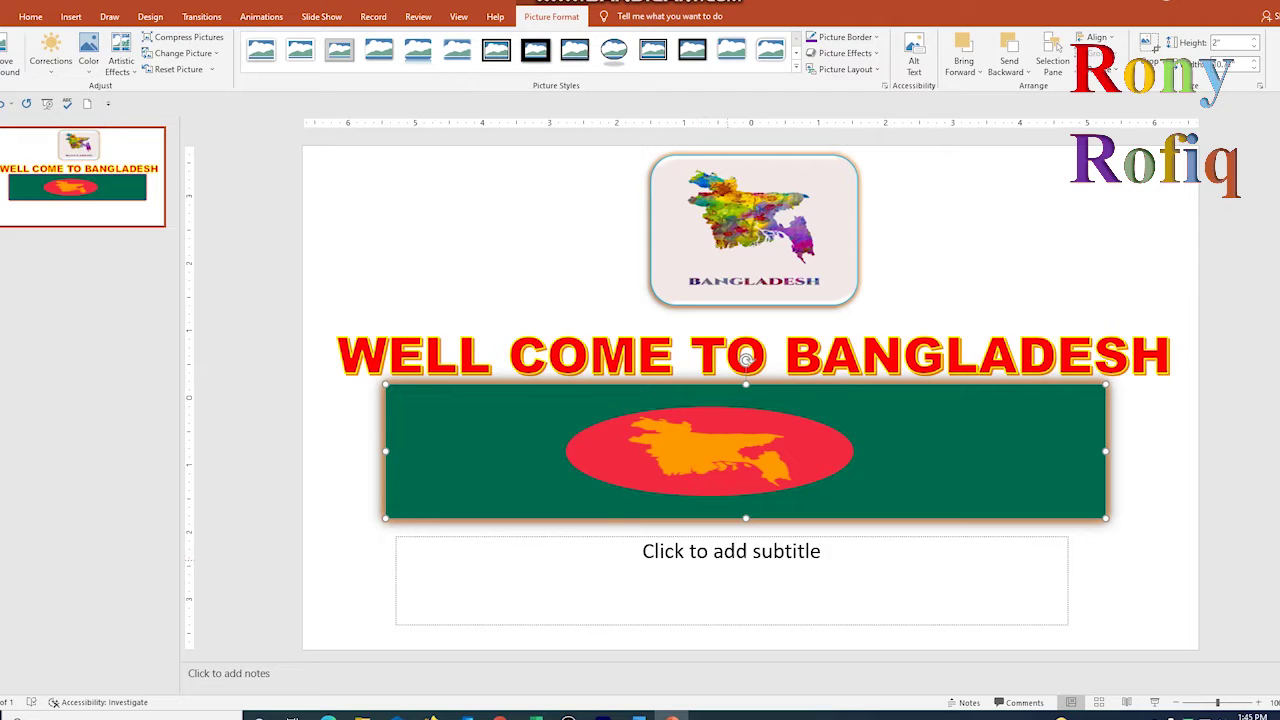
{"action": "left_click", "coordinate": [731, 556]}
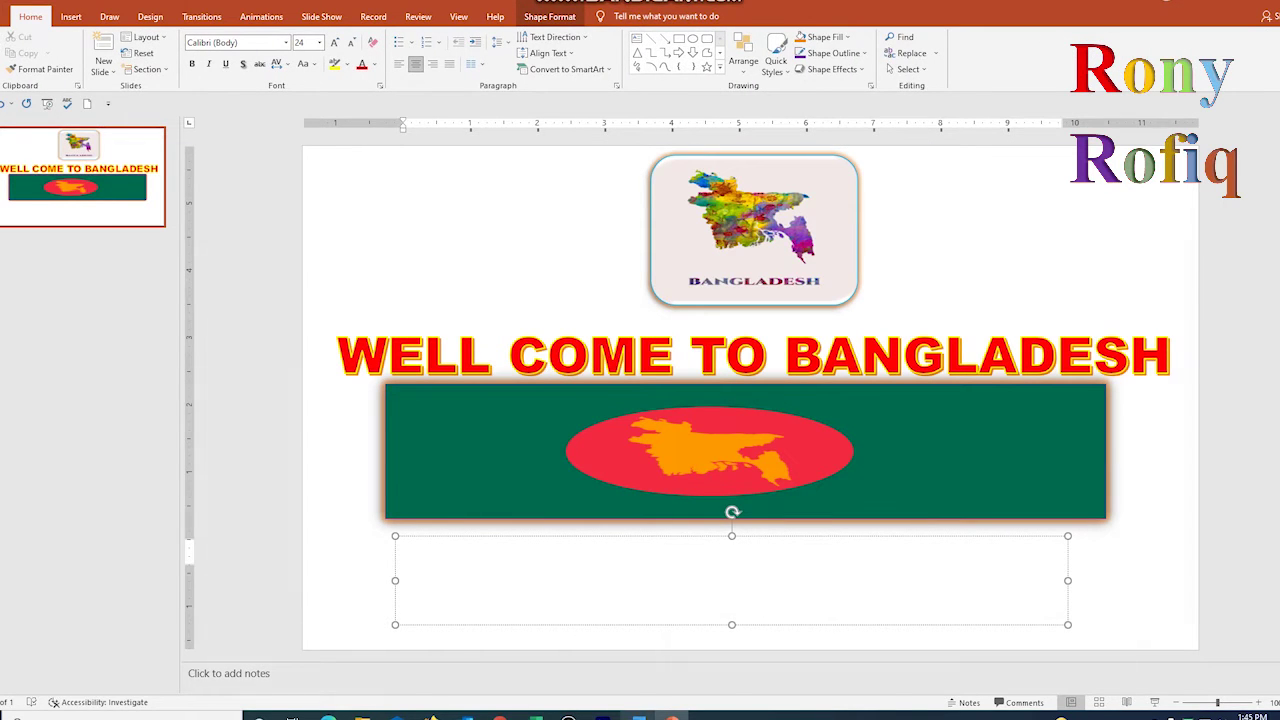
{"action": "left_click", "coordinate": [638, 716]}
Copy the Bengali top-10 tourist spots heading from Word and return to PowerPoint
{"action": "scroll", "coordinate": [642, 400], "scroll_direction": "up", "scroll_amount": 2}
{"action": "scroll", "coordinate": [642, 400], "scroll_direction": "up", "scroll_amount": 2}
{"action": "scroll", "coordinate": [642, 400], "scroll_direction": "up", "scroll_amount": 1}
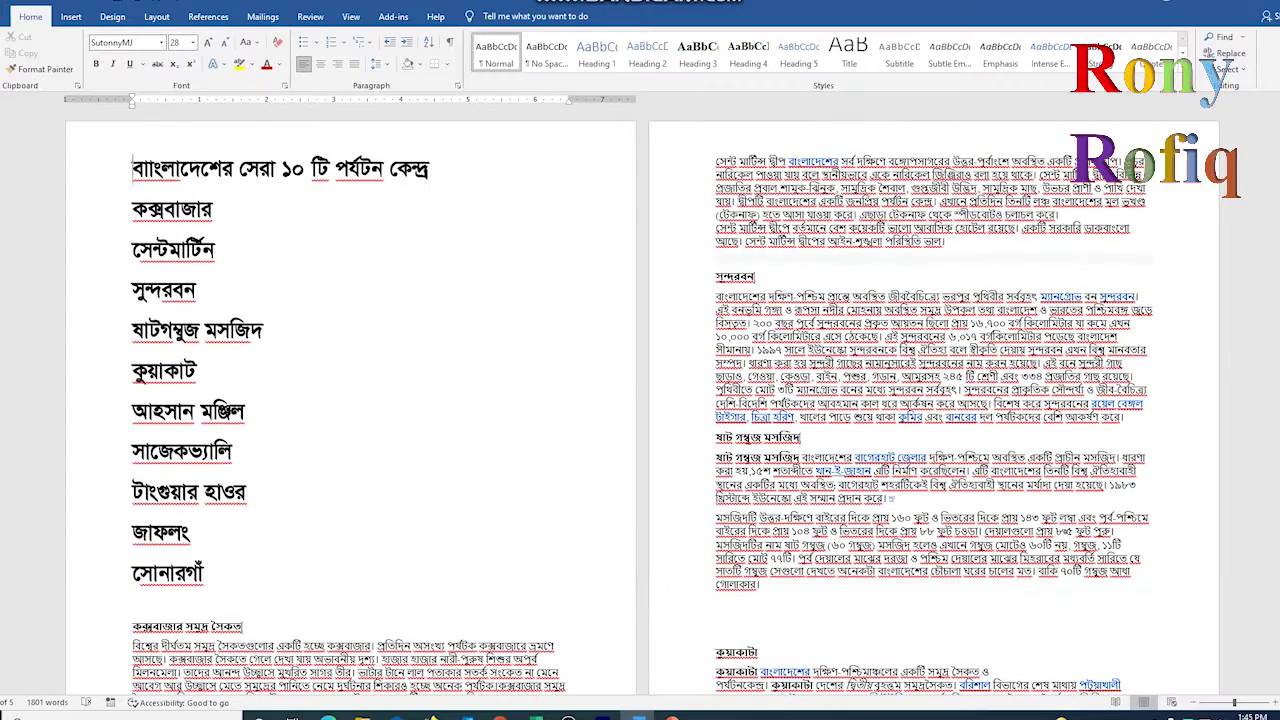
{"action": "left_click_drag", "start_coordinate": [440, 170], "coordinate": [132, 170]}
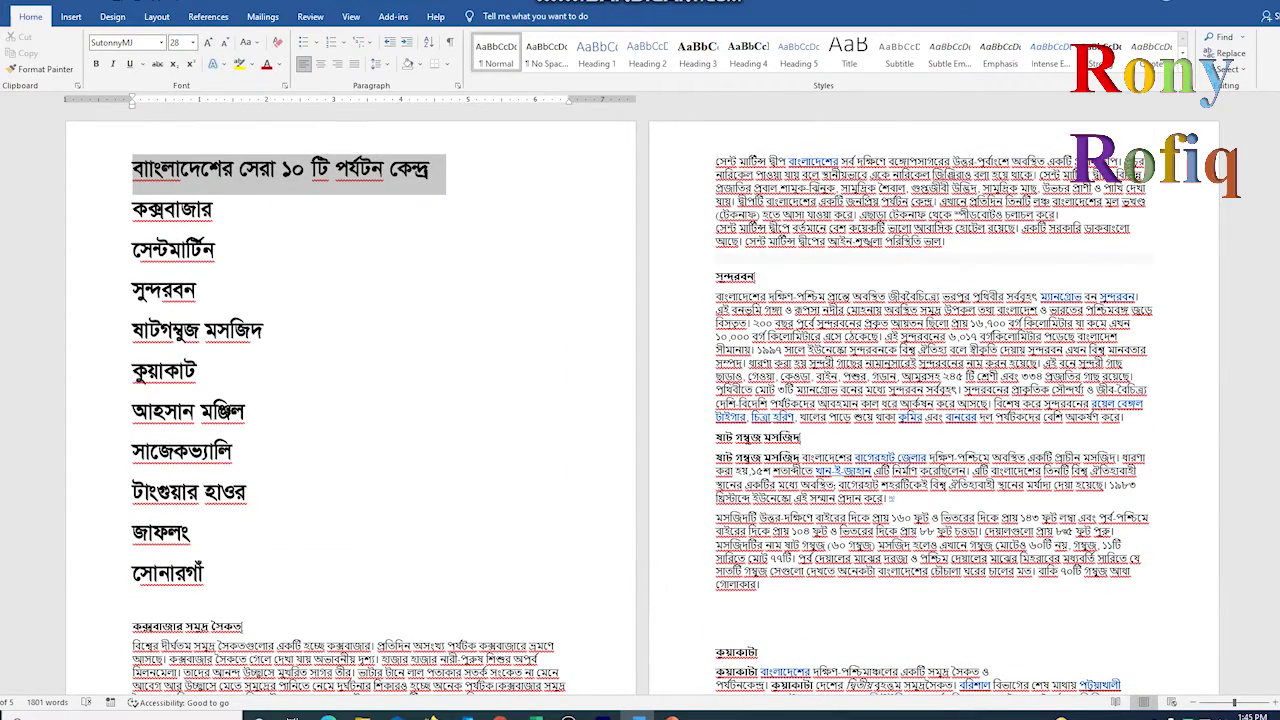
{"action": "key", "text": "ctrl+c"}
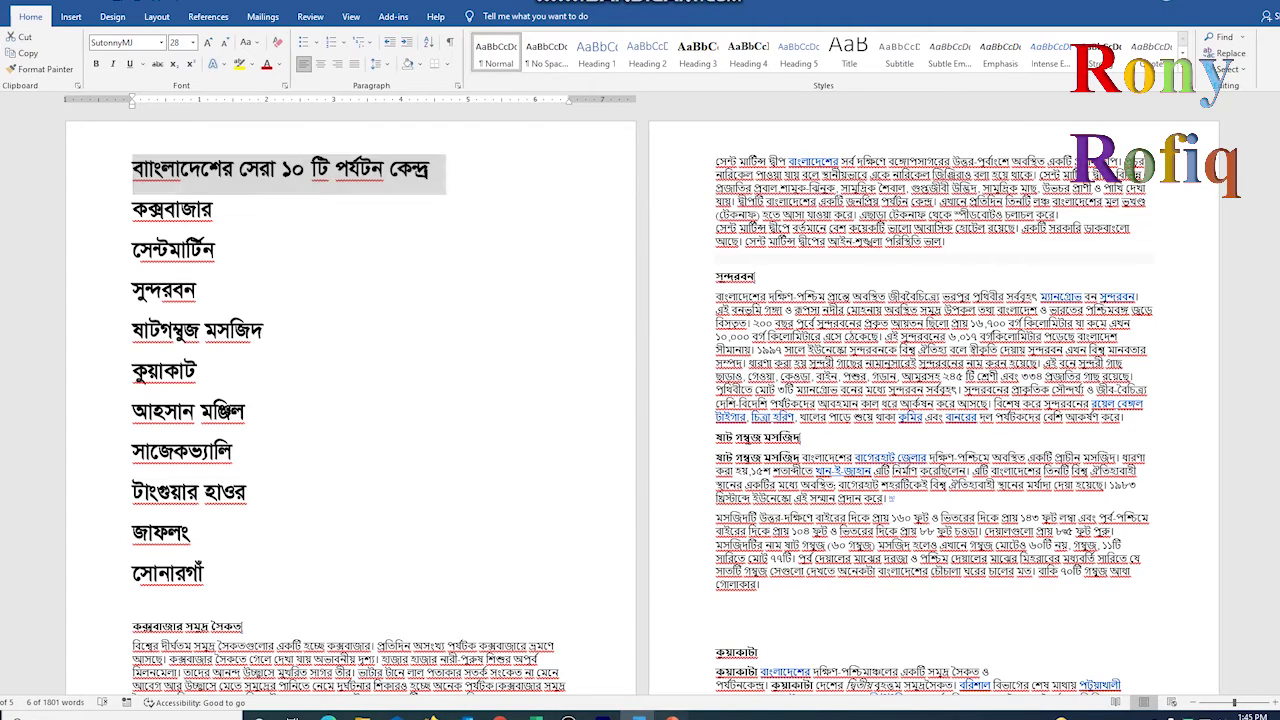
{"action": "left_click", "coordinate": [672, 716]}
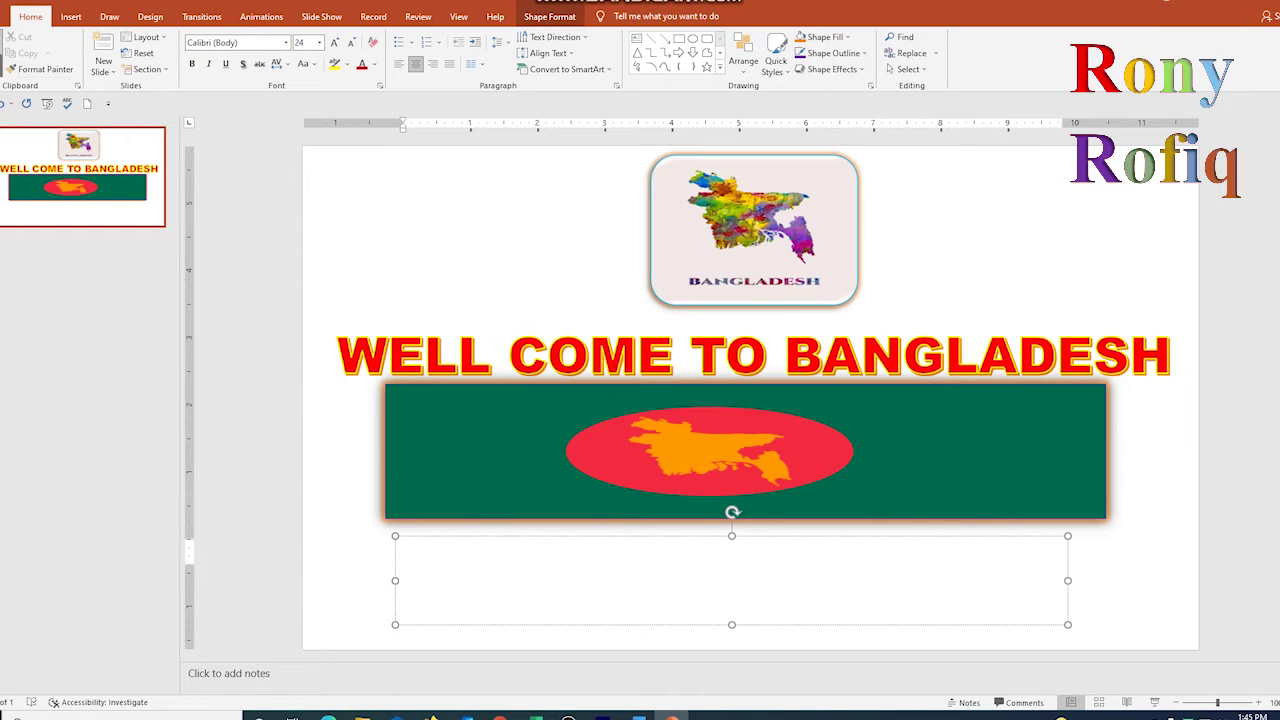
Paste the Bengali subtitle line below the flag and make it 60 pt bold
{"action": "left_click", "coordinate": [2, 70]}
{"action": "key", "text": "ctrl+v"}
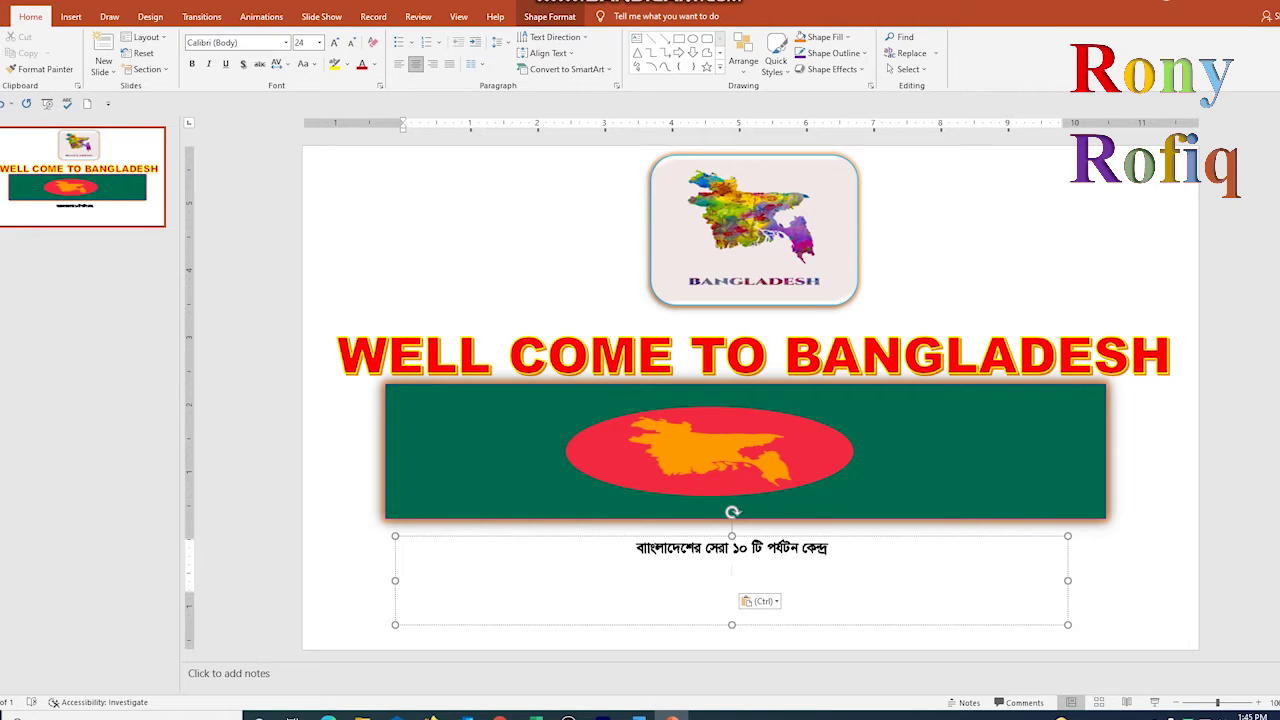
{"action": "key", "text": "shift+Up"}
{"action": "key", "text": "shift+Home"}
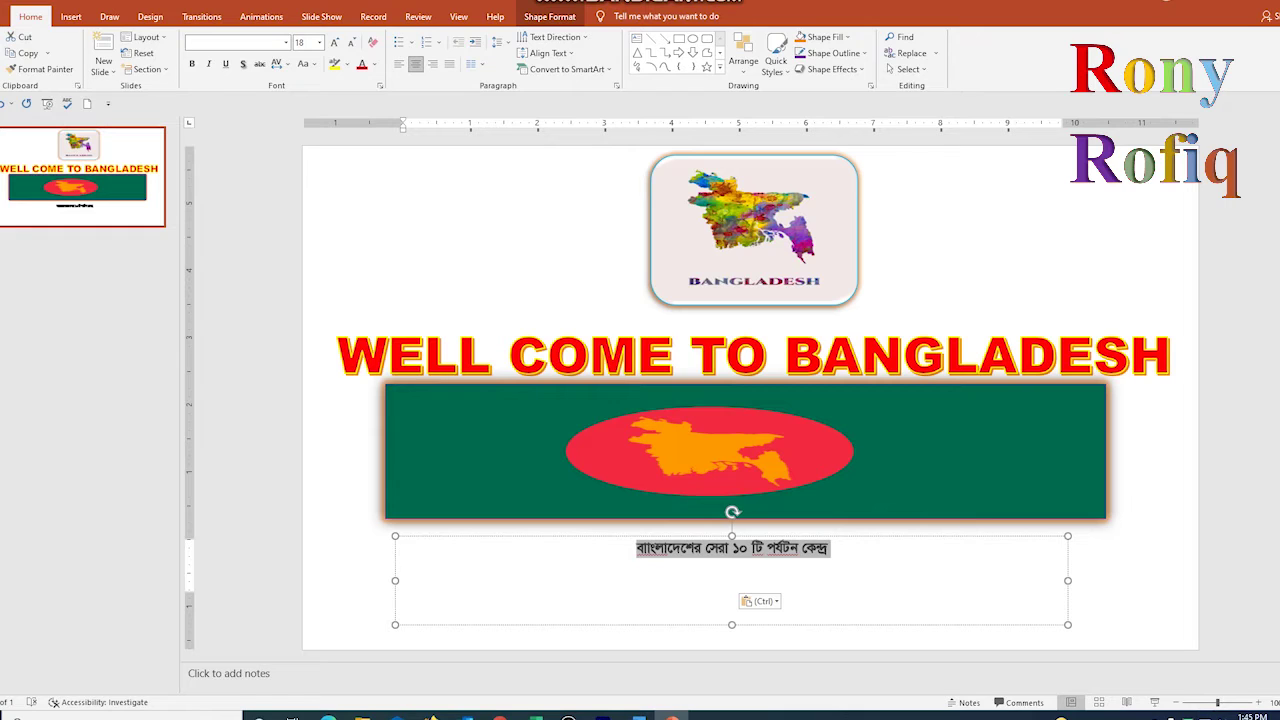
{"action": "left_click", "coordinate": [351, 42]}
{"action": "left_click", "coordinate": [334, 42]}
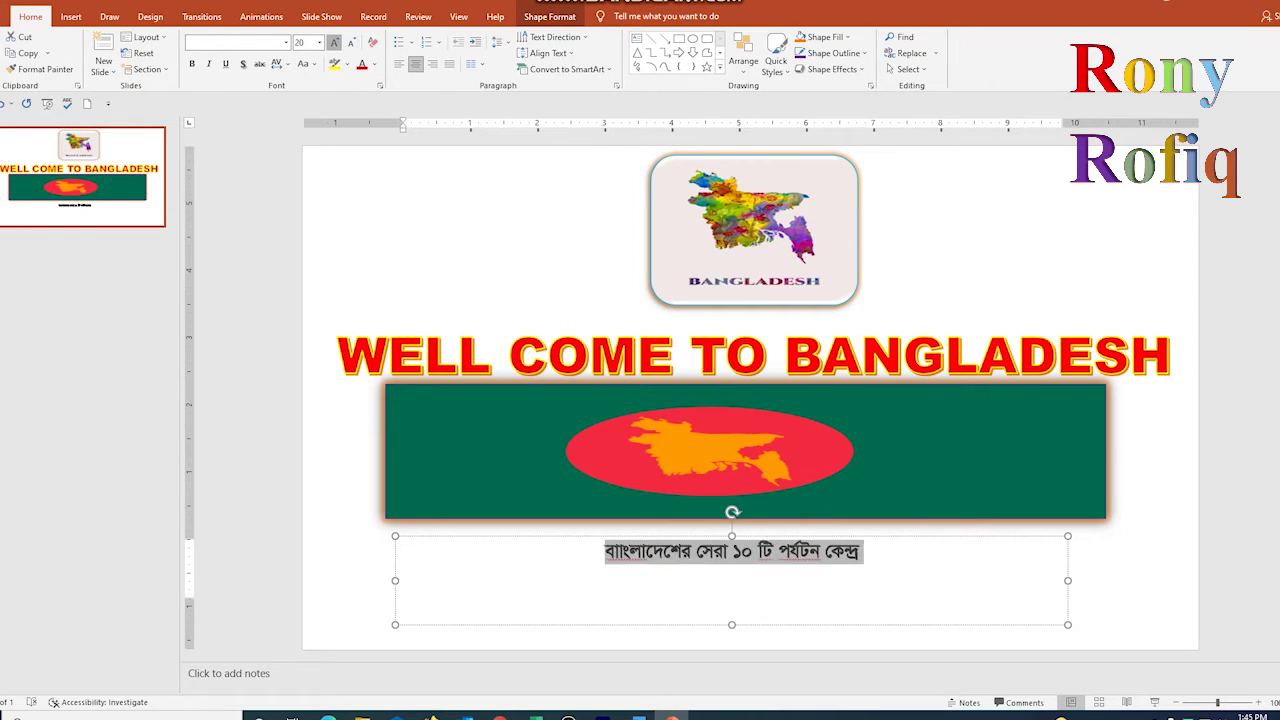
{"action": "left_click", "coordinate": [334, 42]}
{"action": "left_click", "coordinate": [334, 42]}
{"action": "left_click", "coordinate": [334, 42]}
{"action": "left_click", "coordinate": [334, 42]}
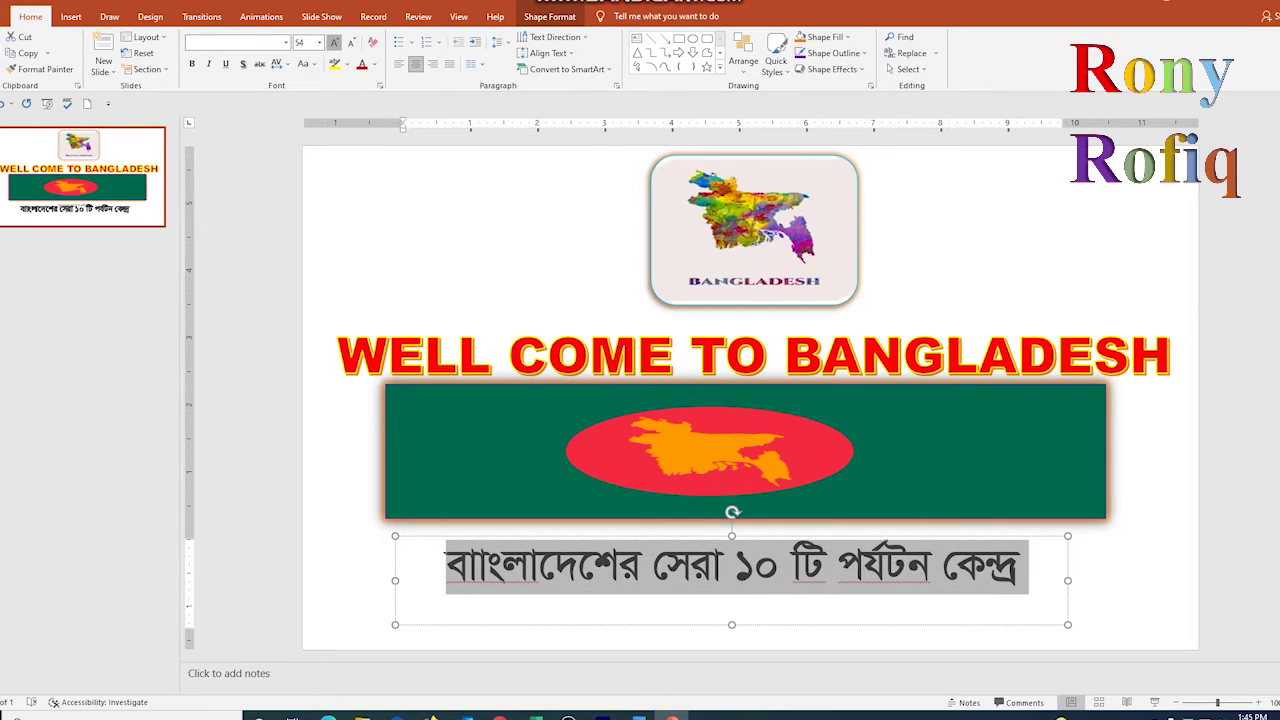
{"action": "left_click", "coordinate": [334, 42]}
{"action": "left_click", "coordinate": [192, 64]}
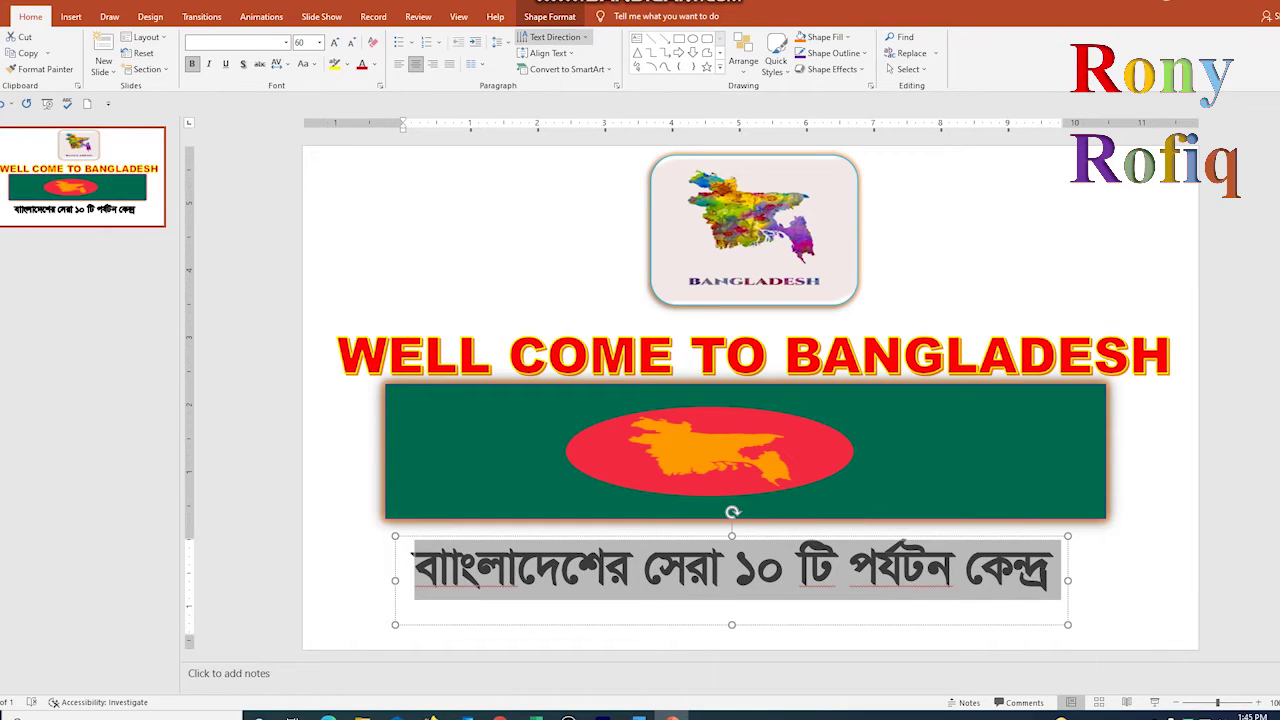
Give the Bengali subtitle a blue outlined WordArt style and colour it red
{"action": "left_click", "coordinate": [549, 16]}
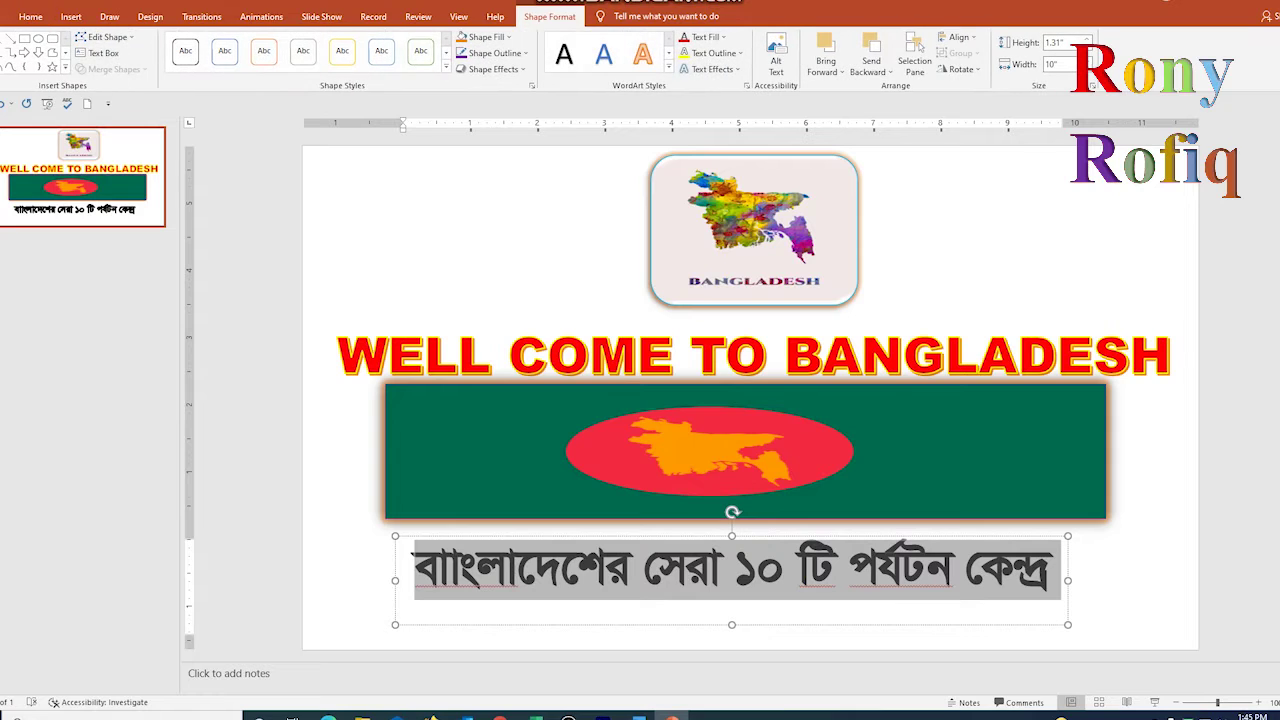
{"action": "left_click", "coordinate": [668, 69]}
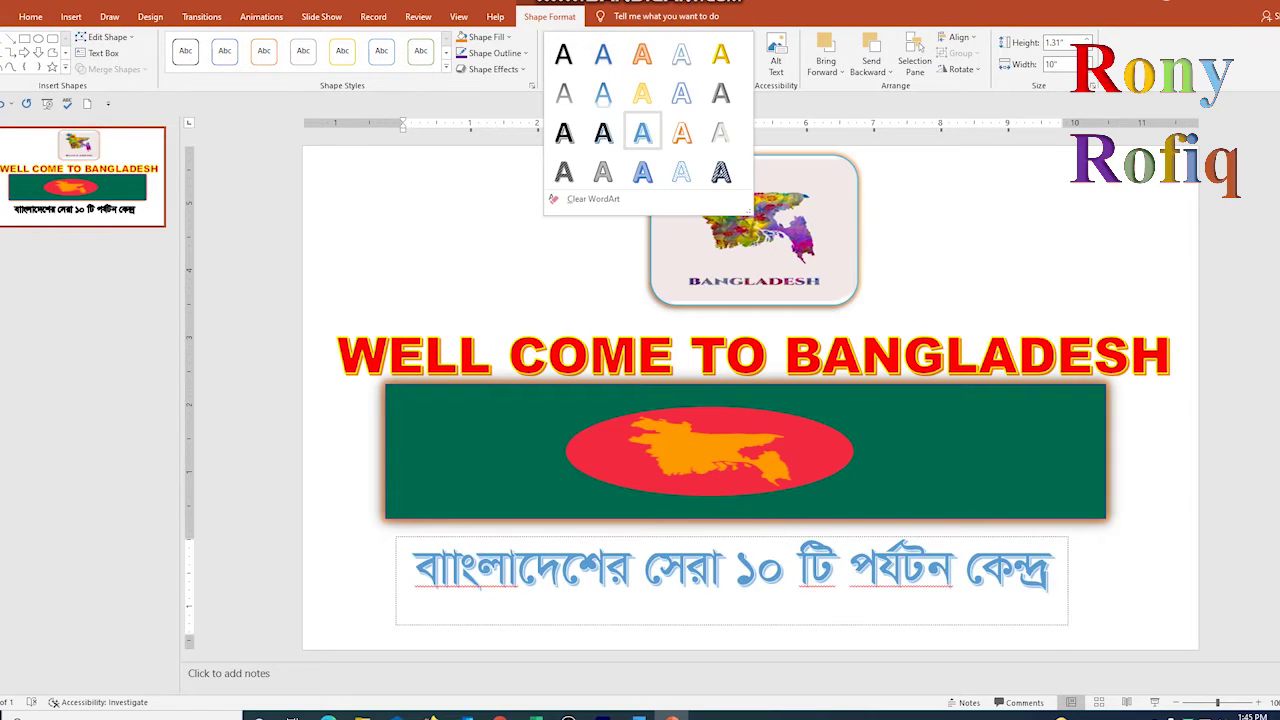
{"action": "left_click", "coordinate": [645, 129]}
{"action": "left_click", "coordinate": [686, 37]}
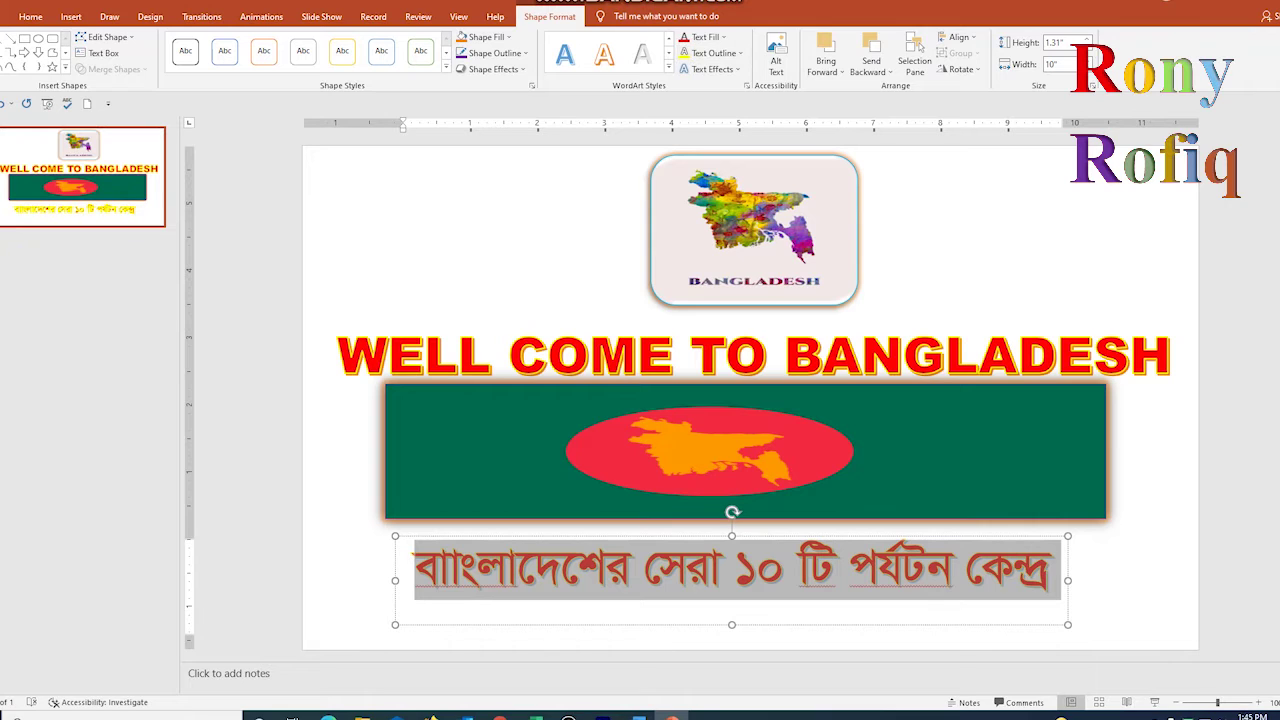
{"action": "key", "text": "Escape"}
{"action": "key", "text": "Escape"}
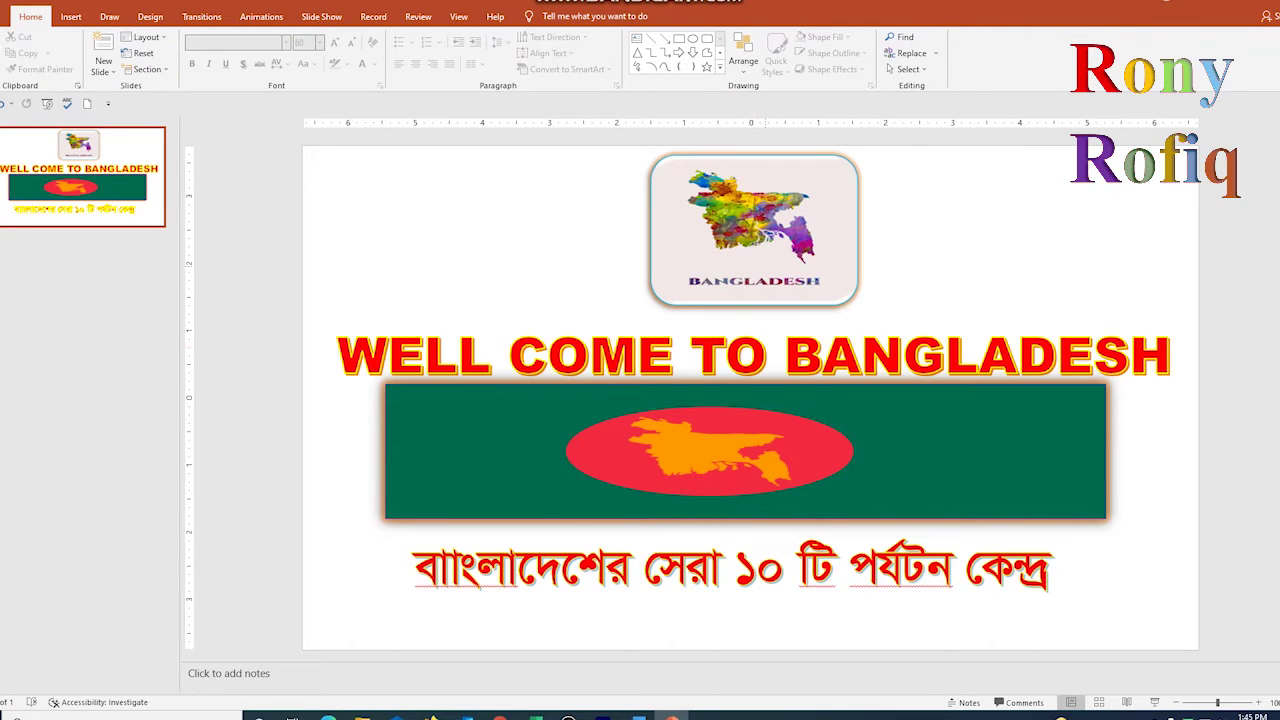
Give the Bangladesh map picture and the WELL COME TO BANGLADESH title Grow & Turn entrances
{"action": "left_click", "coordinate": [754, 230]}
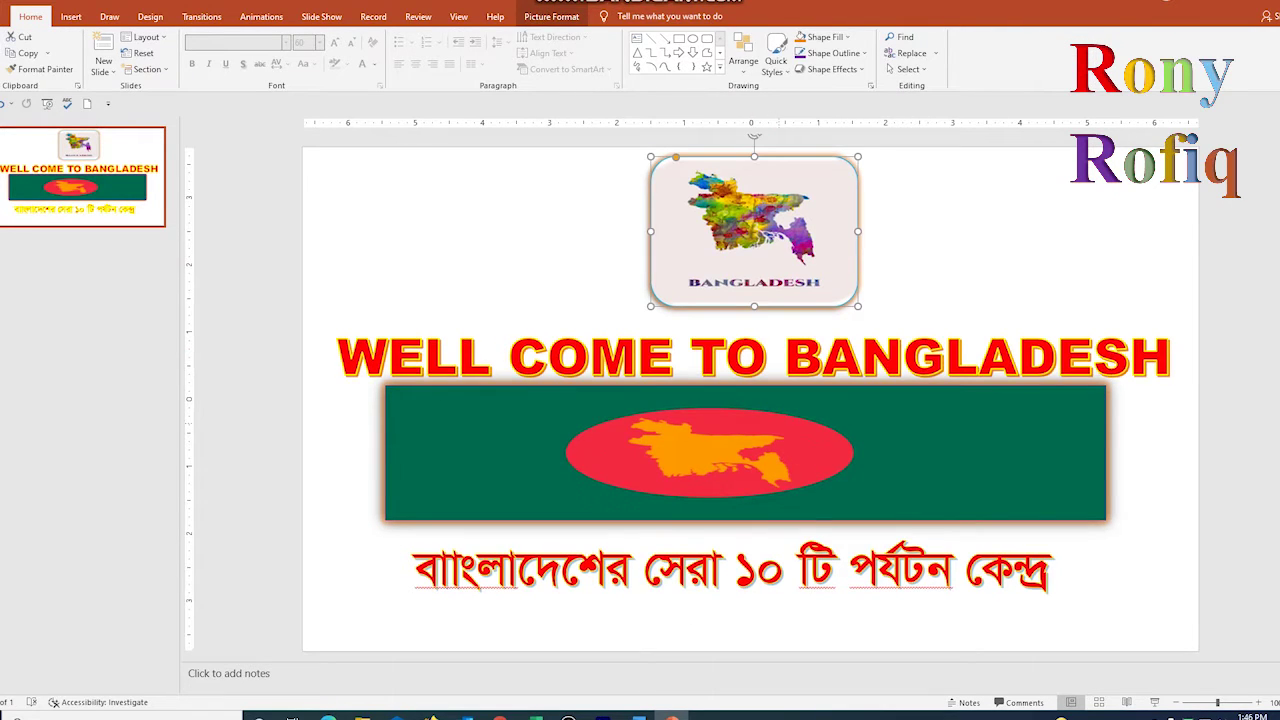
{"action": "left_click", "coordinate": [261, 16]}
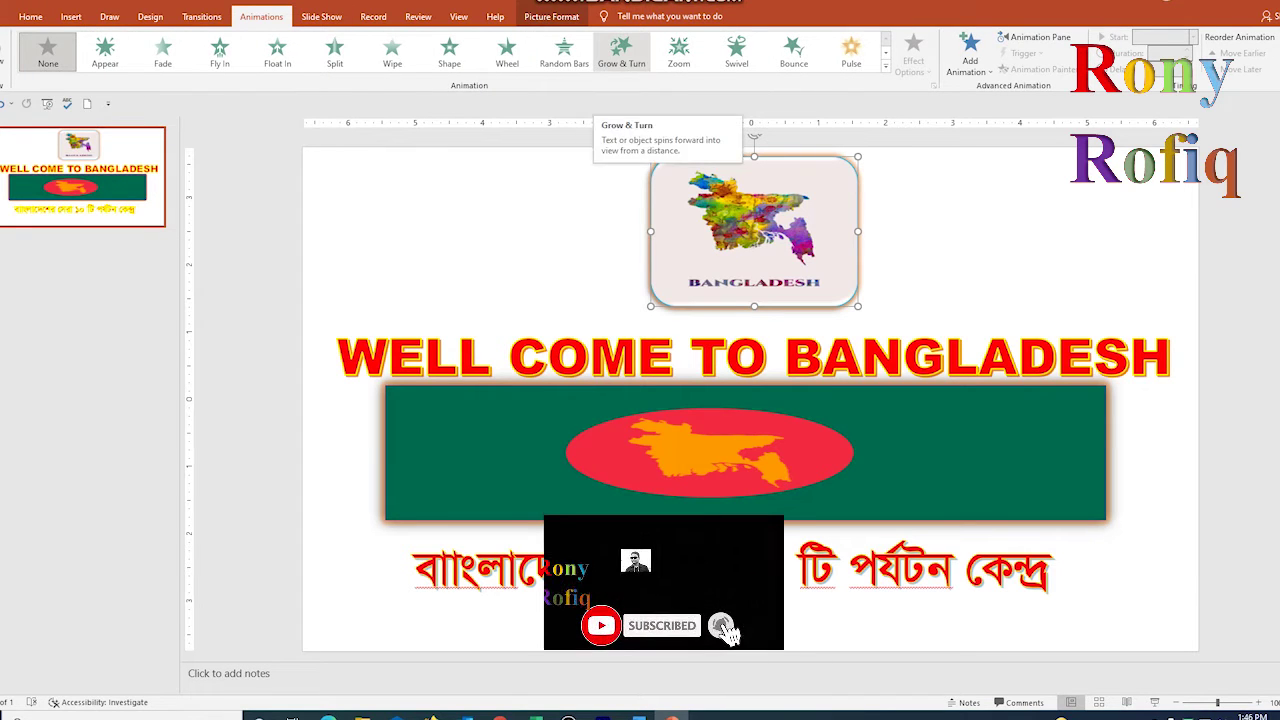
{"action": "left_click", "coordinate": [621, 50]}
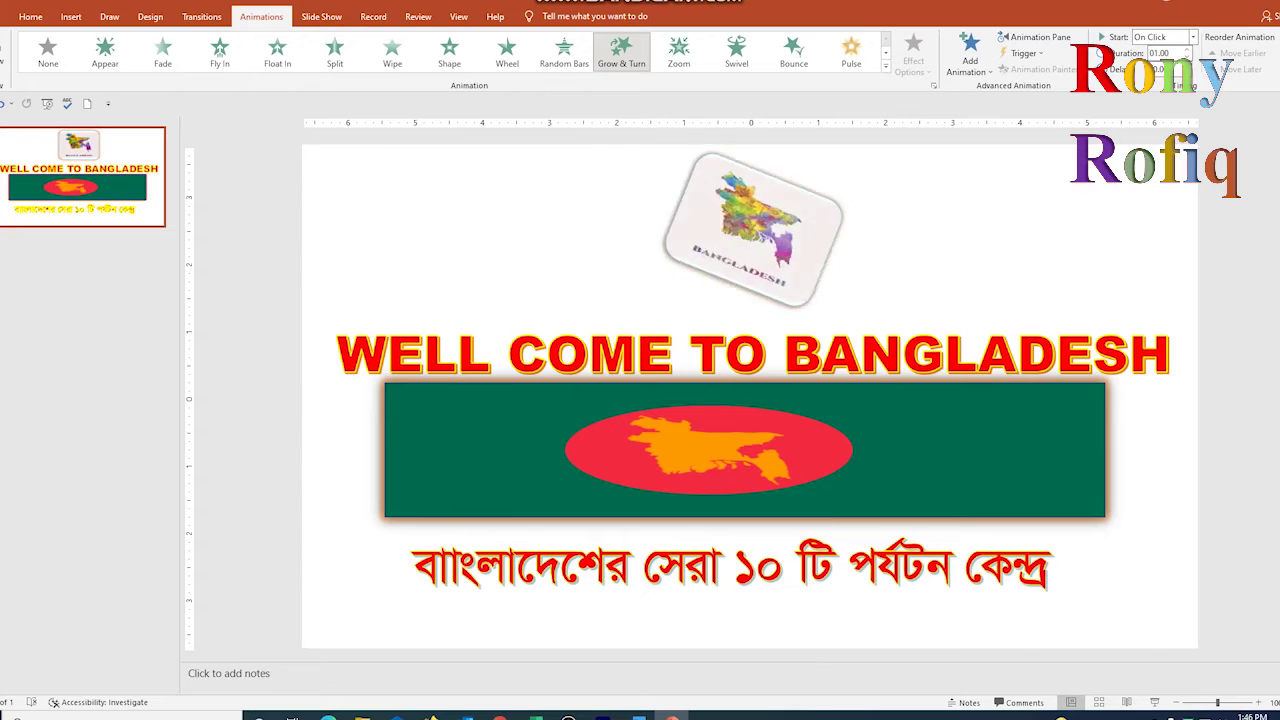
{"action": "left_click", "coordinate": [766, 352]}
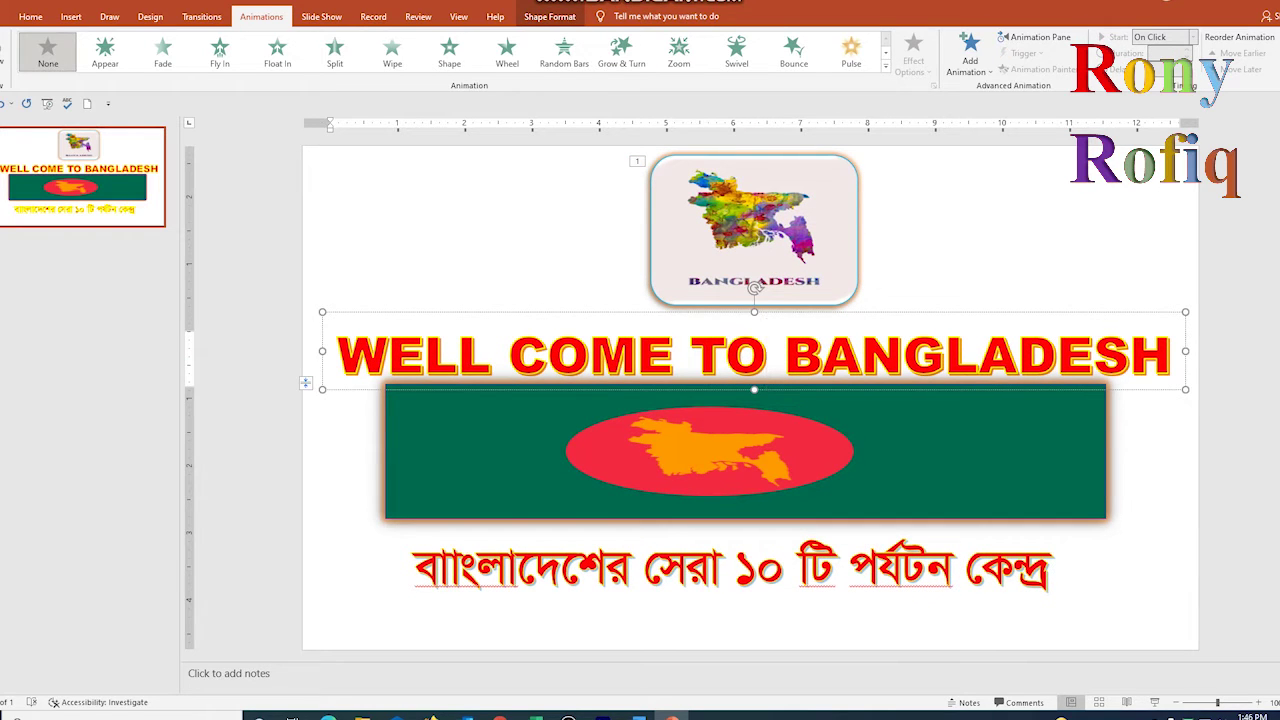
{"action": "key", "text": "Escape"}
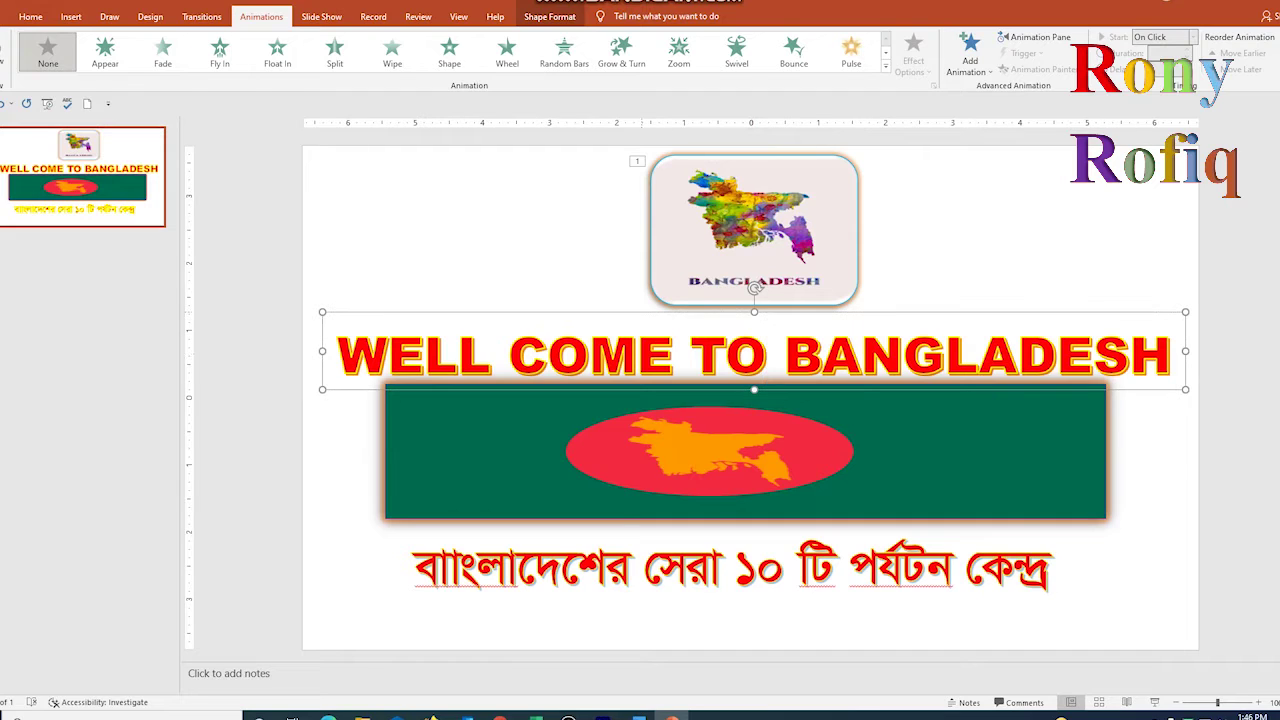
{"action": "left_click", "coordinate": [621, 50]}
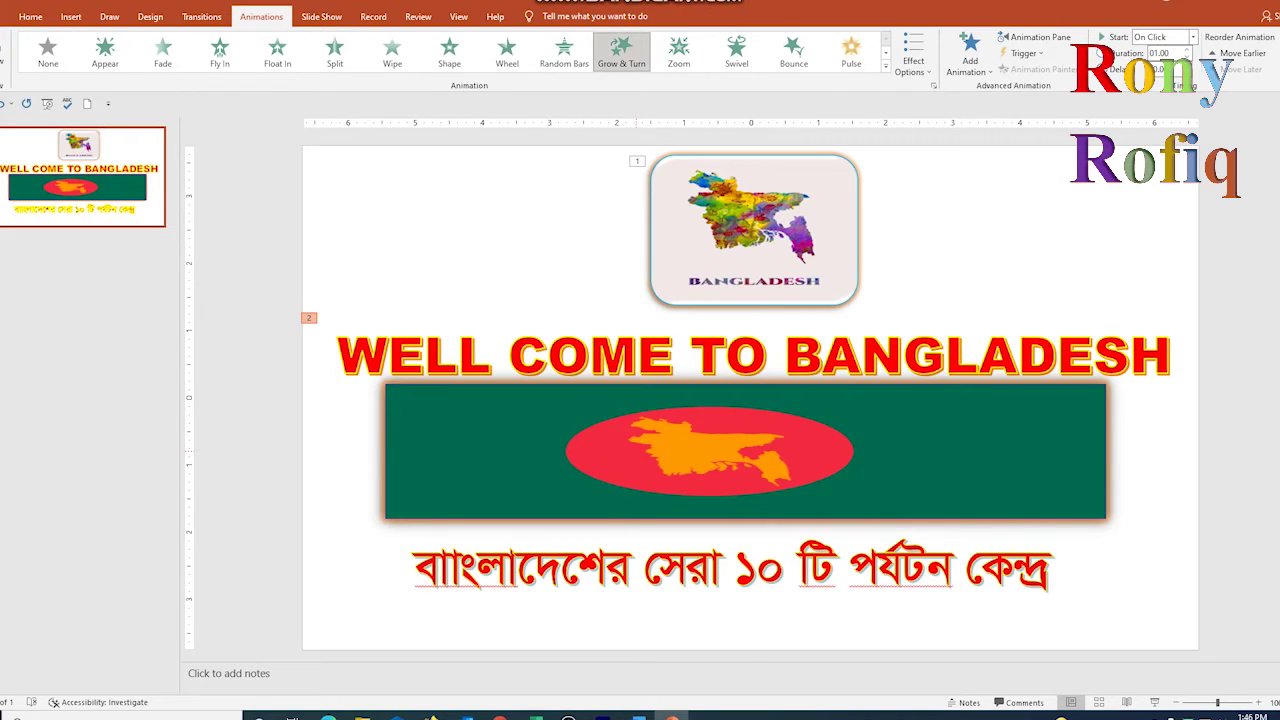
Nudge the flag slightly right, then add Grow & Turn to the flag and Bengali subtitle
{"action": "left_click", "coordinate": [745, 450]}
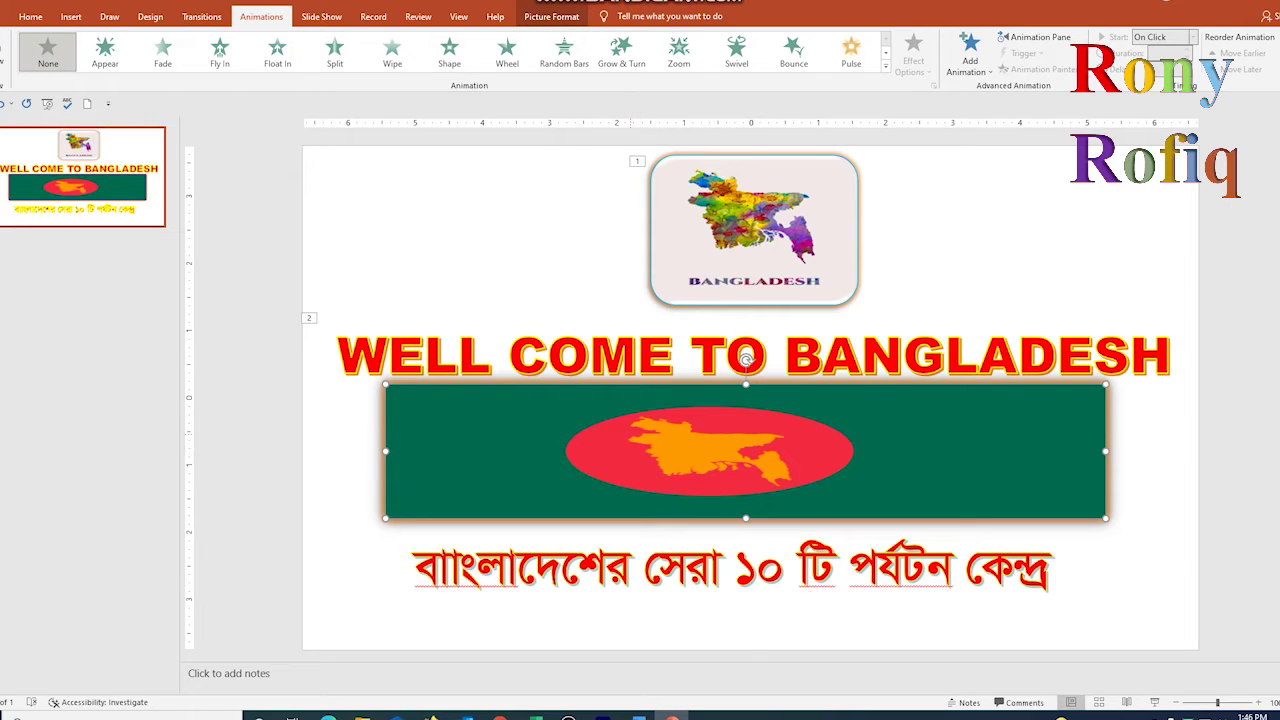
{"action": "left_click_drag", "start_coordinate": [745, 358], "coordinate": [751, 360]}
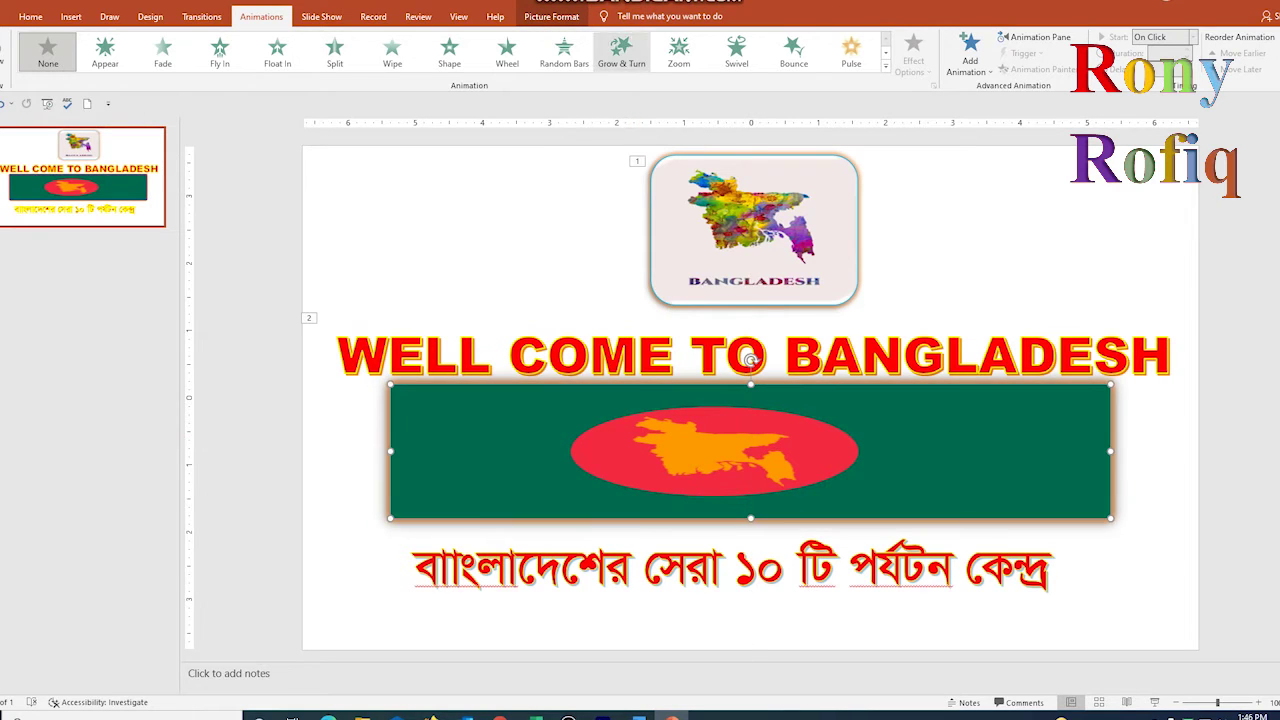
{"action": "left_click", "coordinate": [621, 52]}
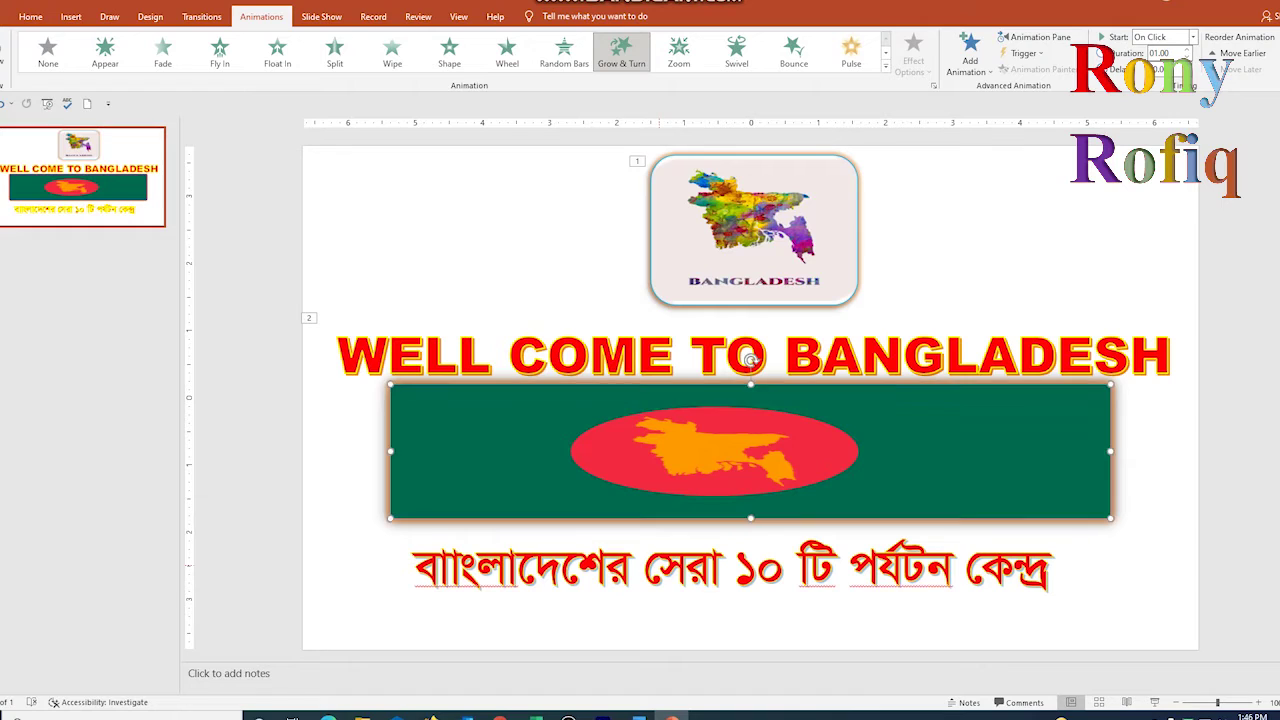
{"action": "left_click", "coordinate": [659, 586]}
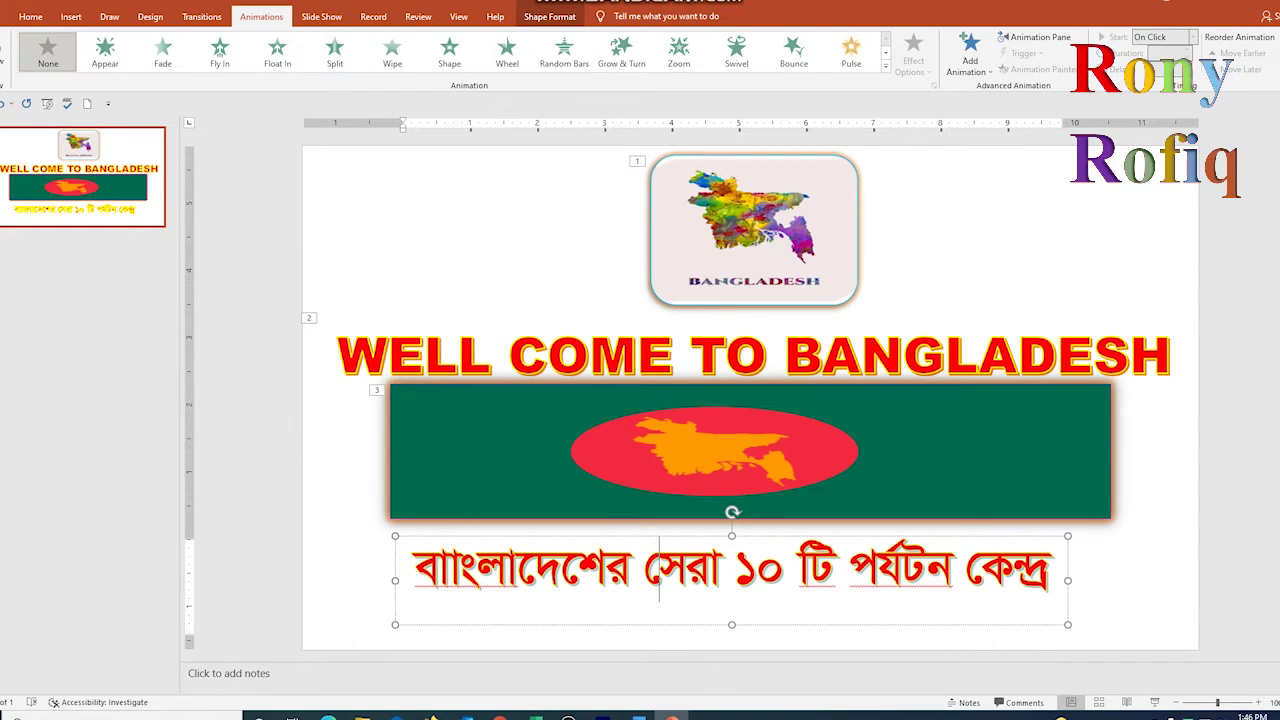
{"action": "left_click", "coordinate": [621, 50]}
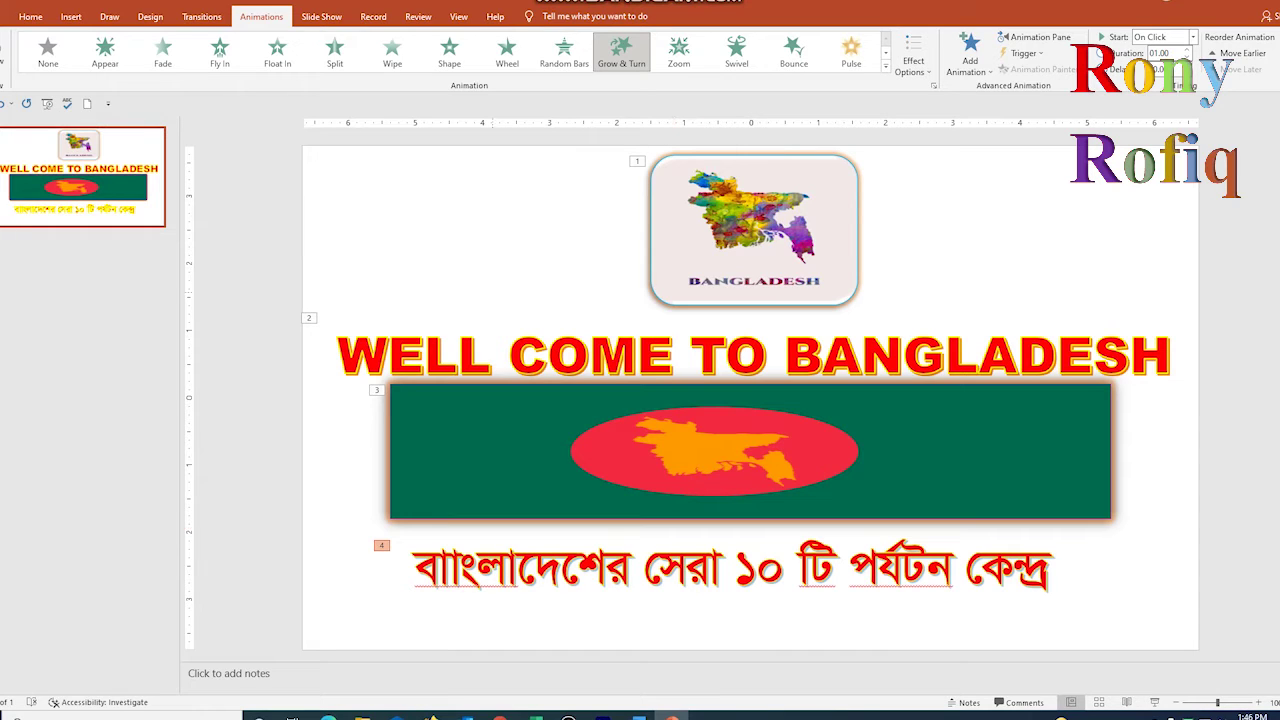
{"action": "left_click", "coordinate": [30, 16]}
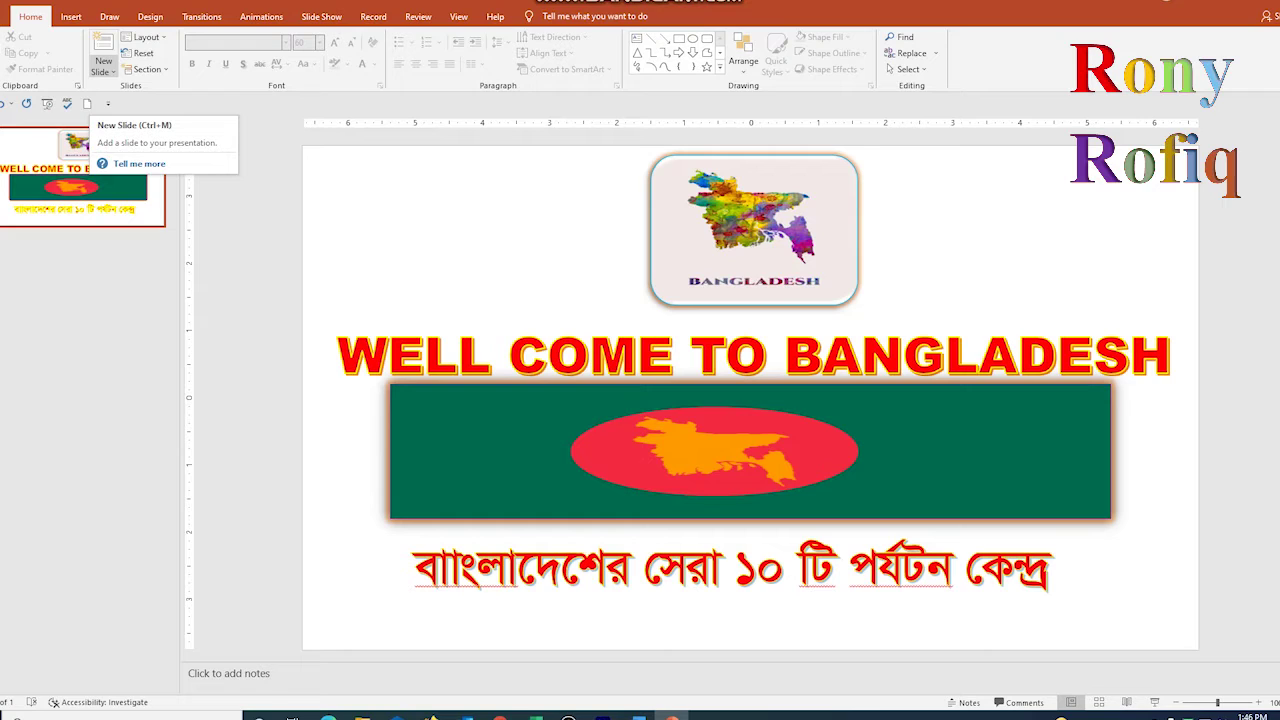
Insert a slide with the Blank layout after the title slide
{"action": "left_click", "coordinate": [104, 71]}
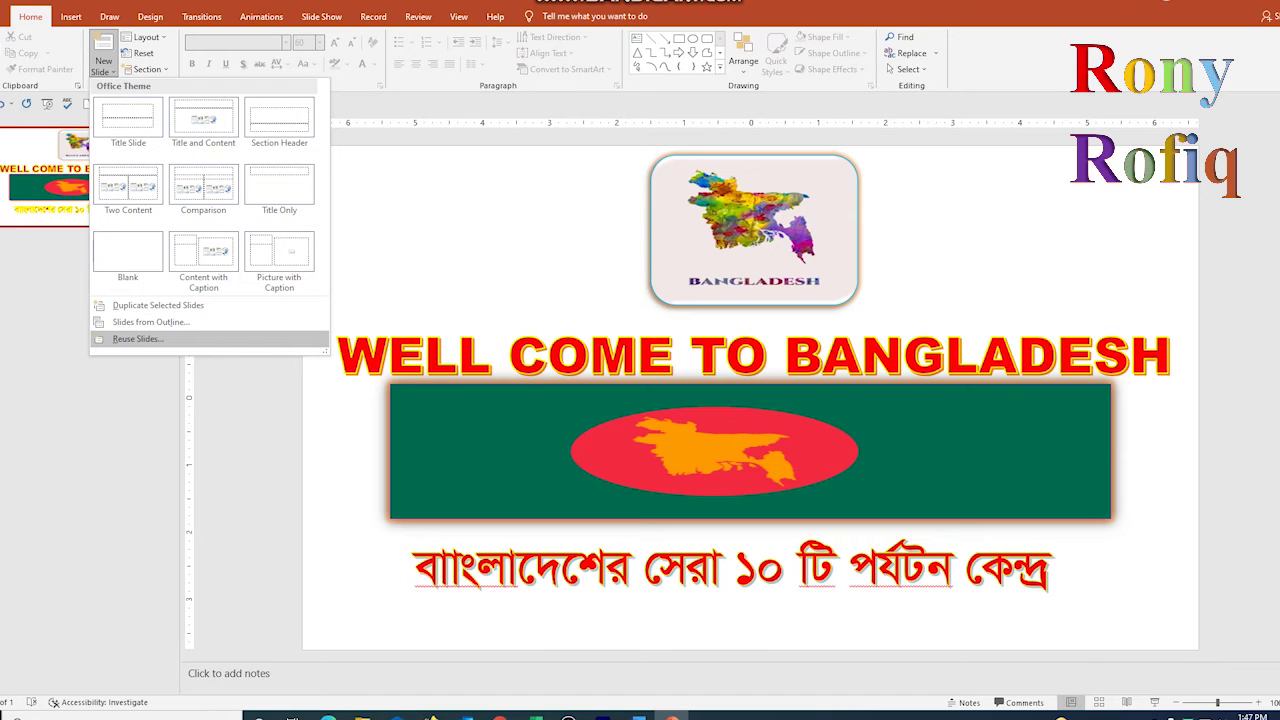
{"action": "left_click", "coordinate": [128, 255]}
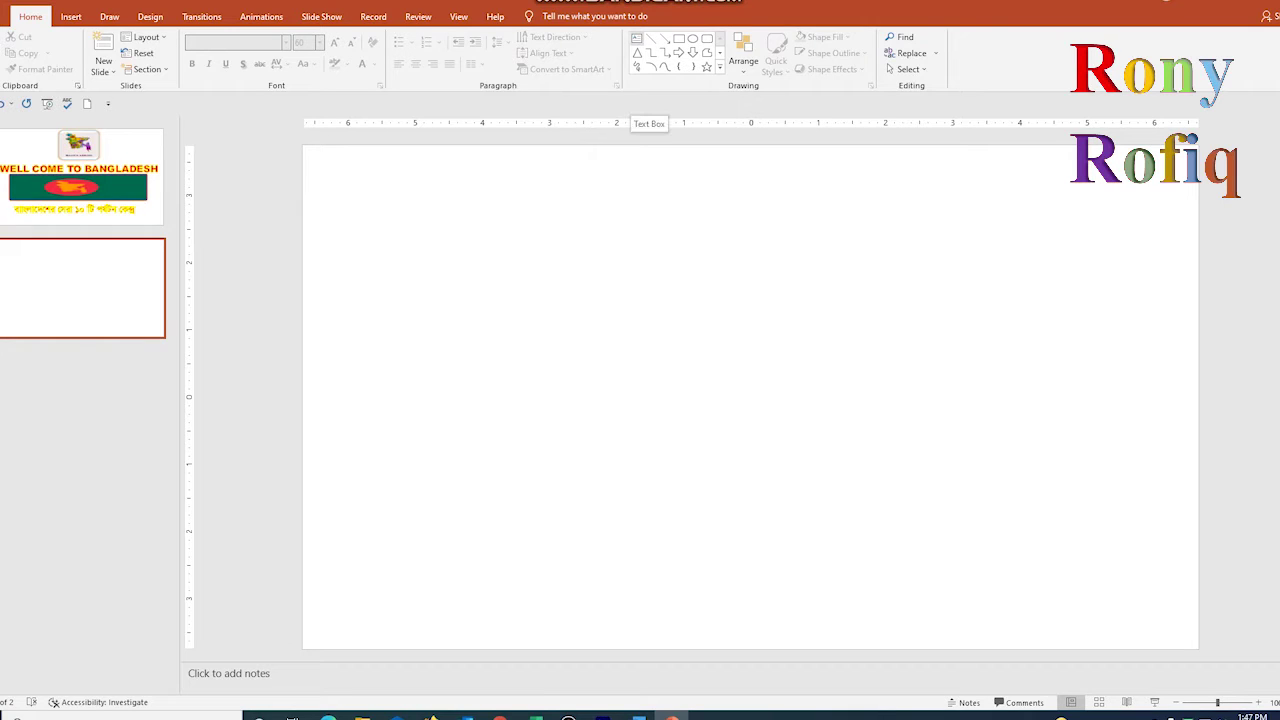
Draw a wide empty text box across the top of slide 2
{"action": "left_click", "coordinate": [637, 38]}
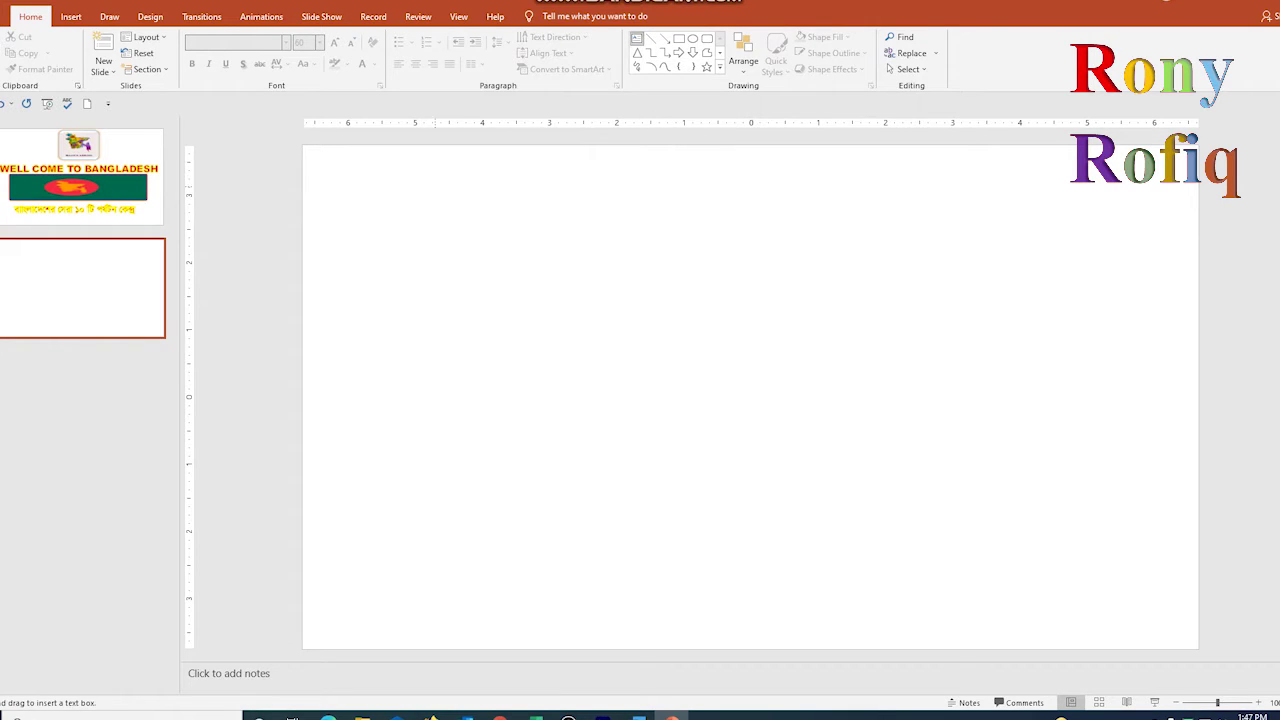
{"action": "mouse_move", "coordinate": [427, 171]}
{"action": "left_mouse_down"}
{"action": "mouse_move", "coordinate": [953, 280]}
{"action": "mouse_move", "coordinate": [1115, 290]}
{"action": "left_mouse_up"}
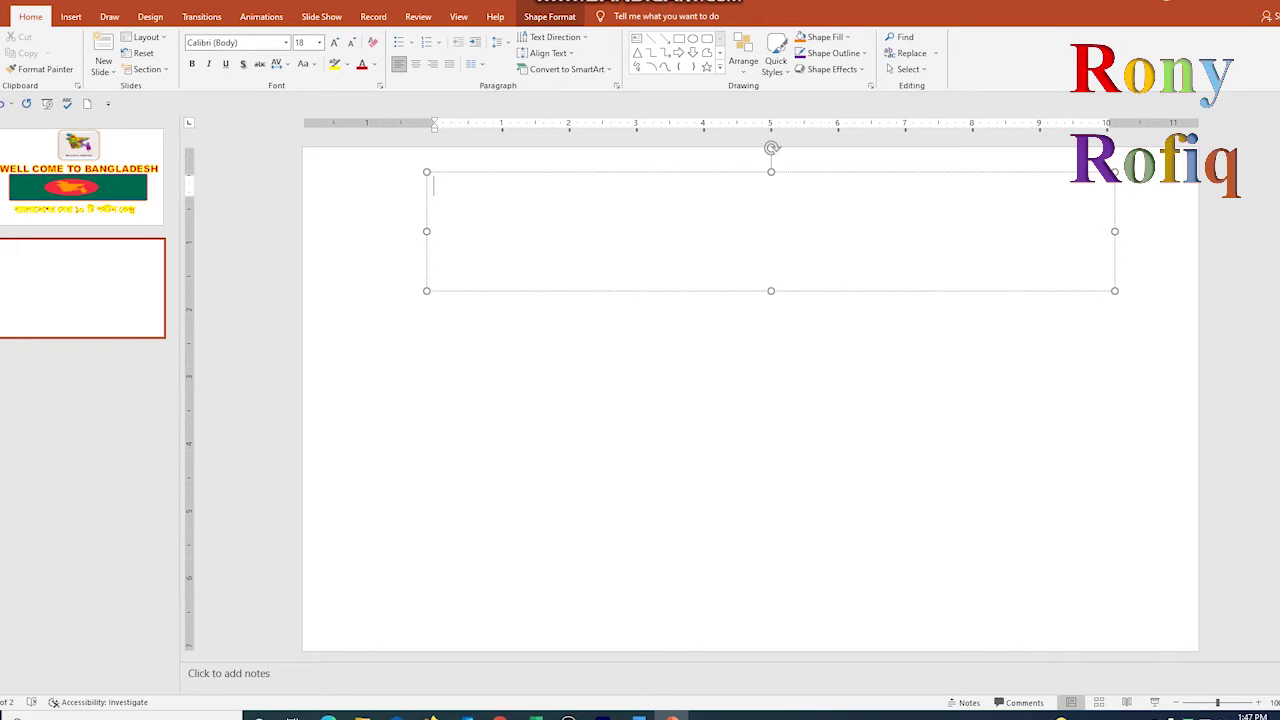
{"action": "key", "text": "Escape"}
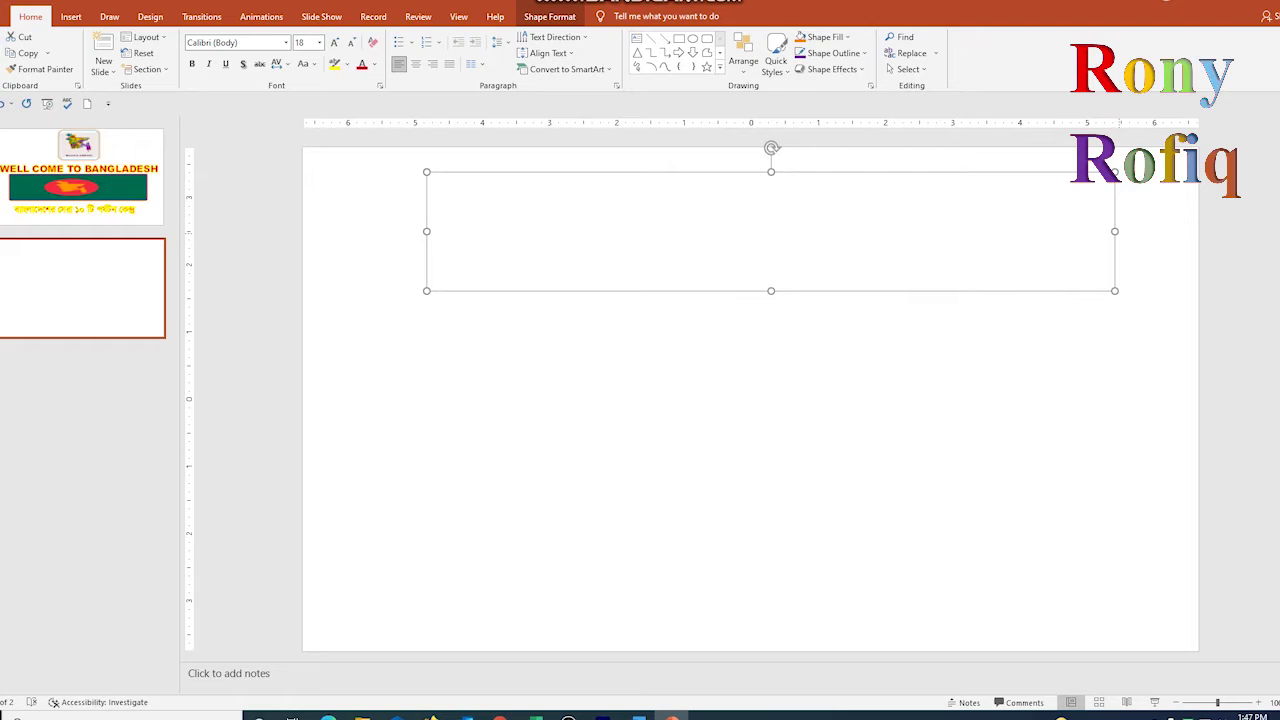
Copy all 11 lines of the Bengali list in Word and return to the presentation
{"action": "left_click", "coordinate": [638, 716]}
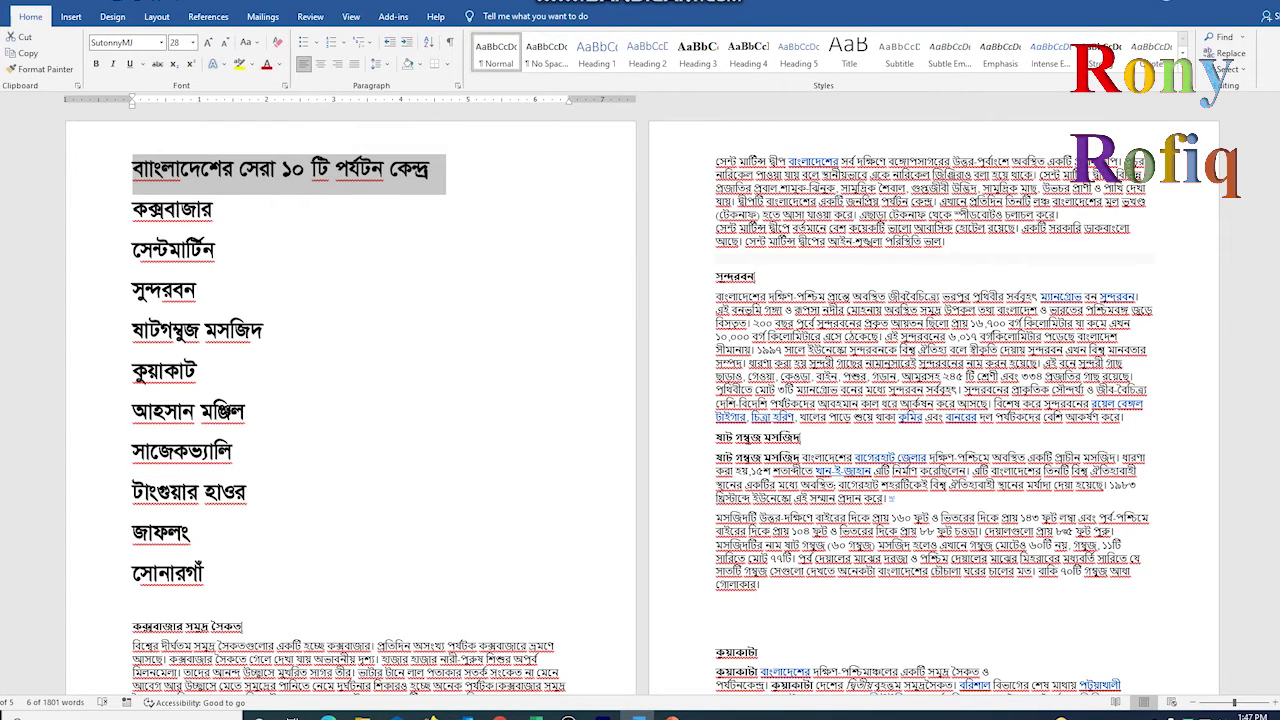
{"action": "key", "text": "shift+Down"}
{"action": "key", "text": "shift+Down"}
{"action": "key", "text": "shift+Down"}
{"action": "key", "text": "shift+Down"}
{"action": "key", "text": "shift+Down"}
{"action": "key", "text": "shift+Down"}
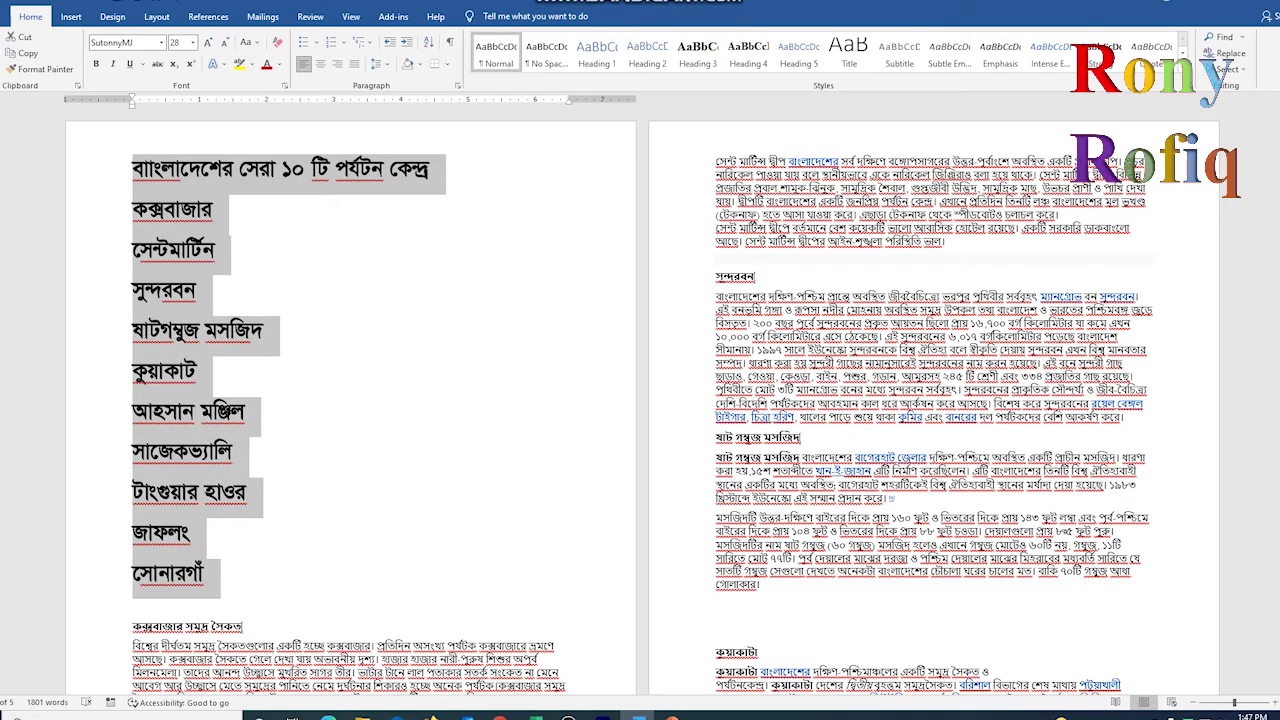
{"action": "key", "text": "ctrl+c"}
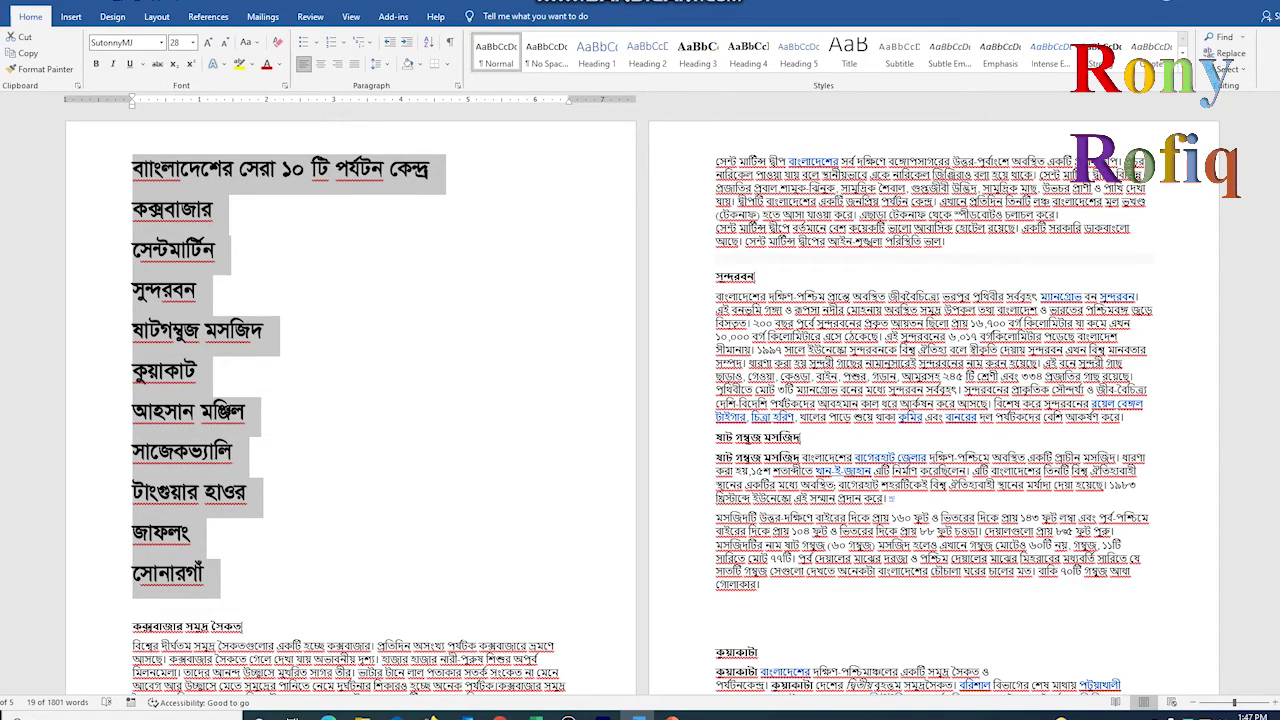
{"action": "left_click", "coordinate": [671, 716]}
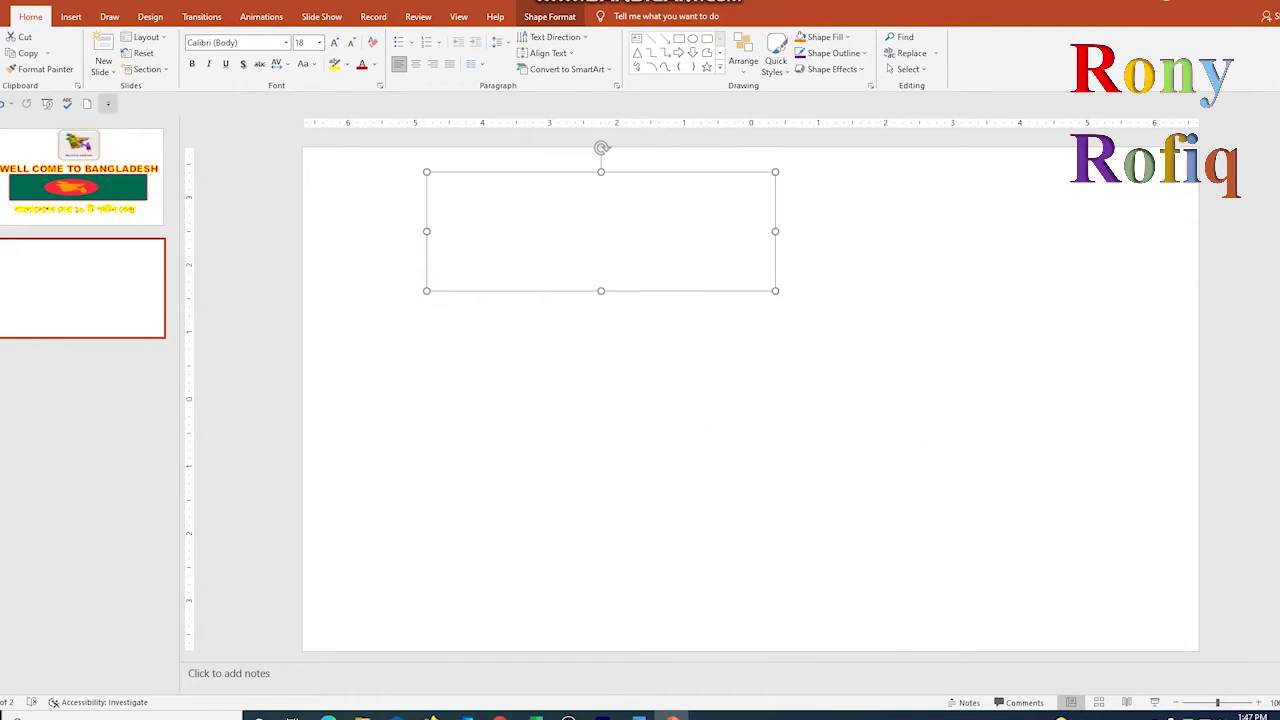
Paste the Bengali list, apply the gold gradient WordArt style, colour it red, and widen the box
{"action": "key", "text": "ctrl+v"}
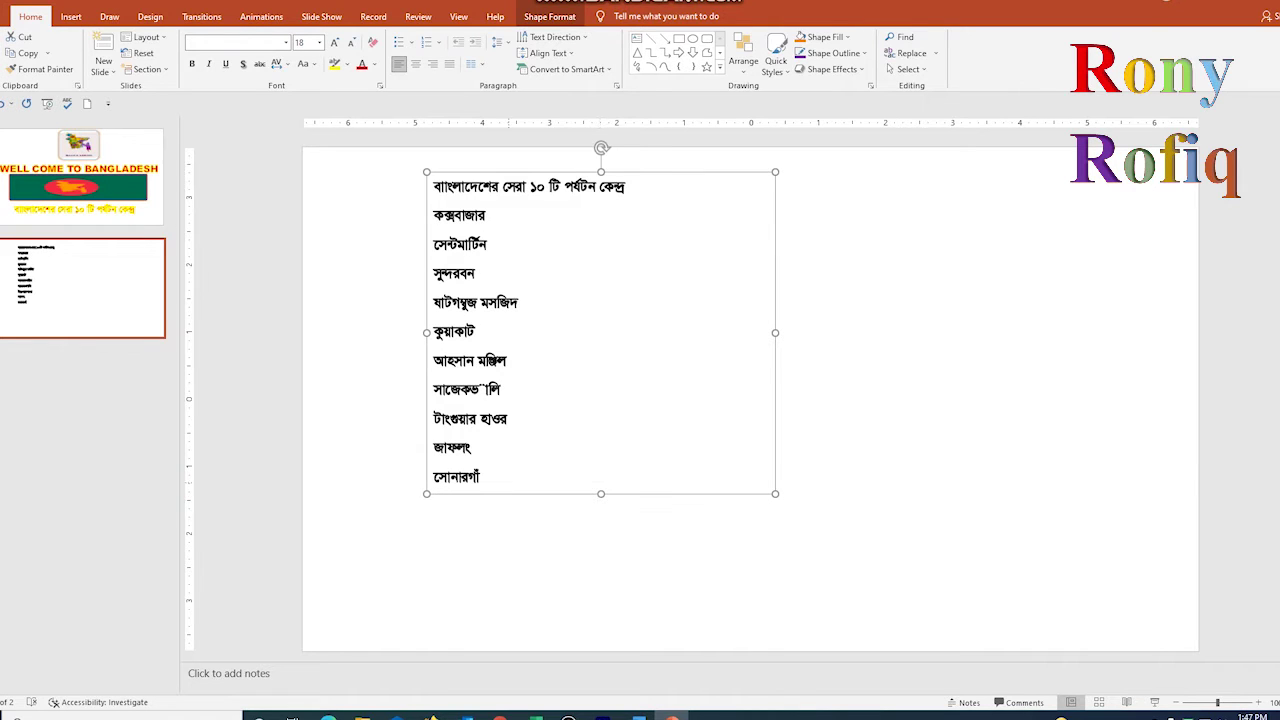
{"action": "left_click_drag", "start_coordinate": [483, 477], "coordinate": [433, 186]}
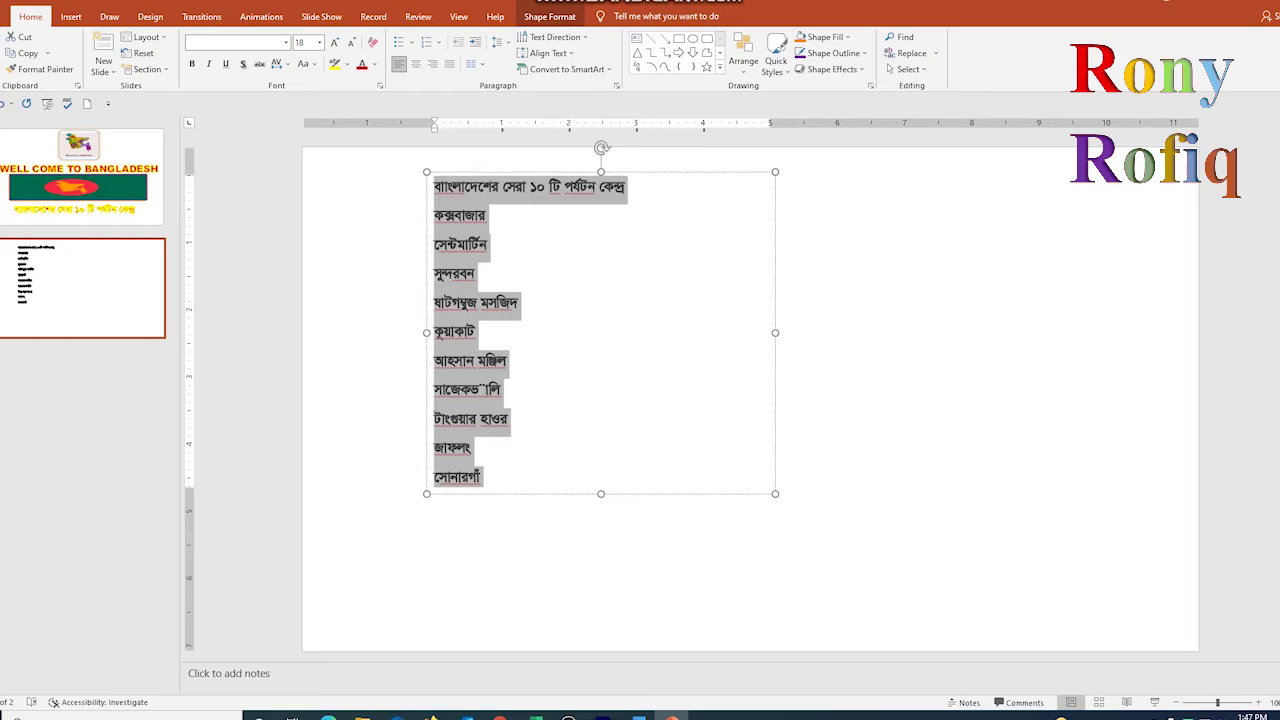
{"action": "left_click", "coordinate": [549, 16]}
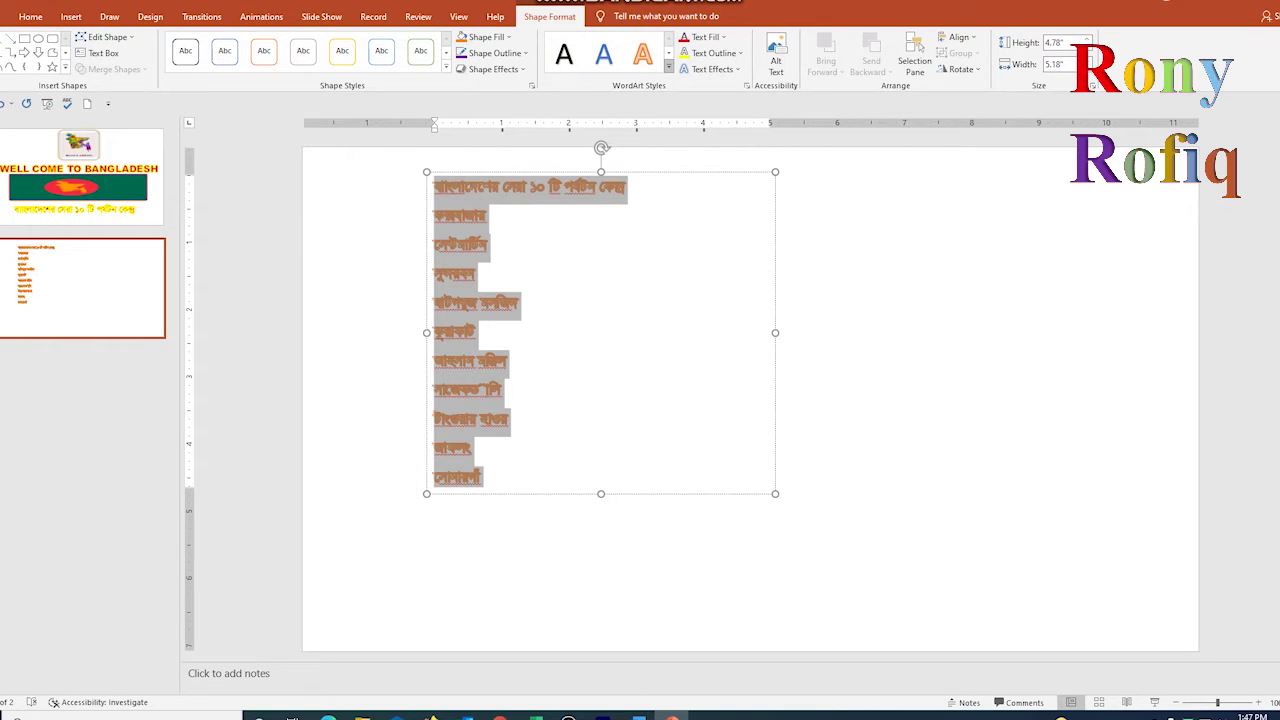
{"action": "left_click", "coordinate": [669, 69]}
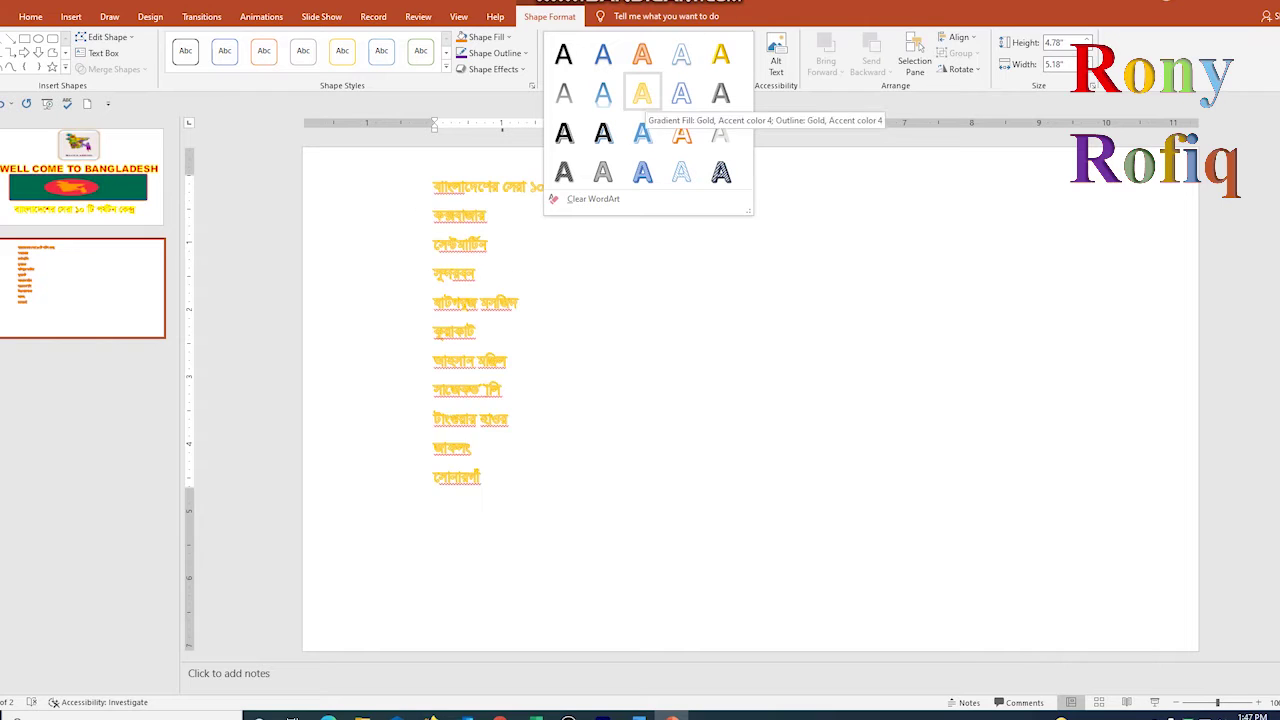
{"action": "left_click", "coordinate": [642, 93]}
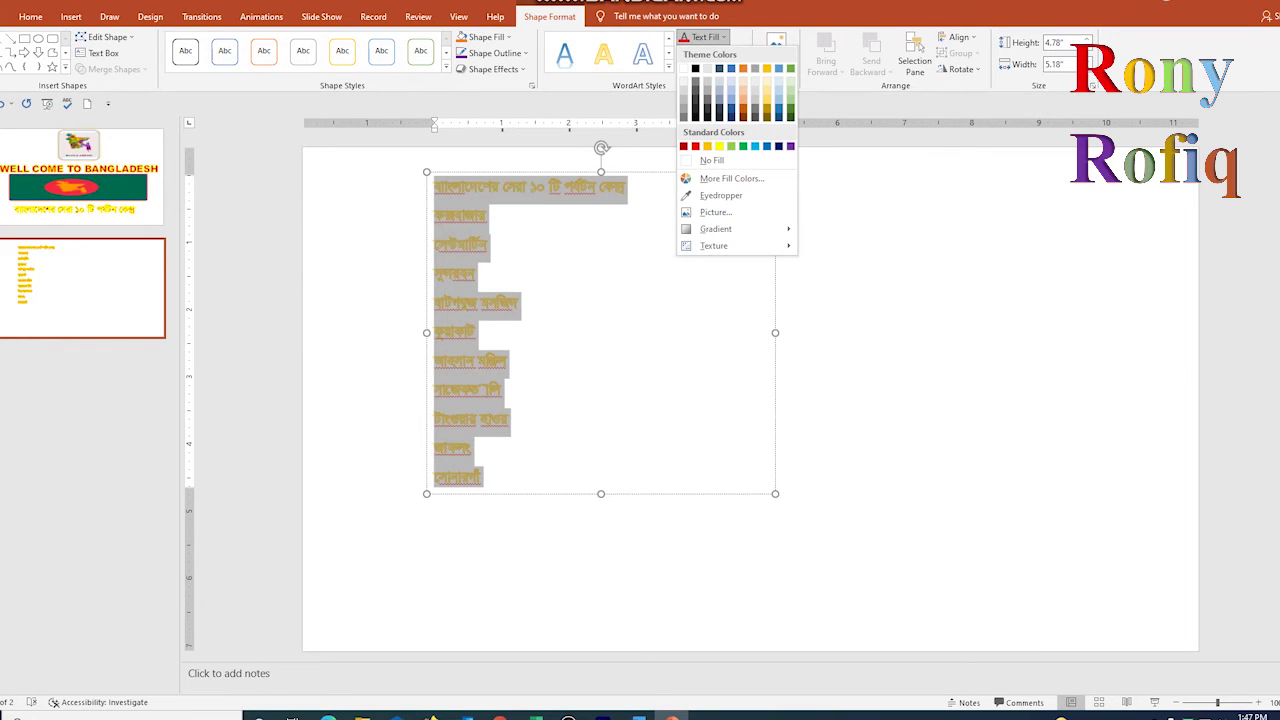
{"action": "left_click", "coordinate": [695, 146]}
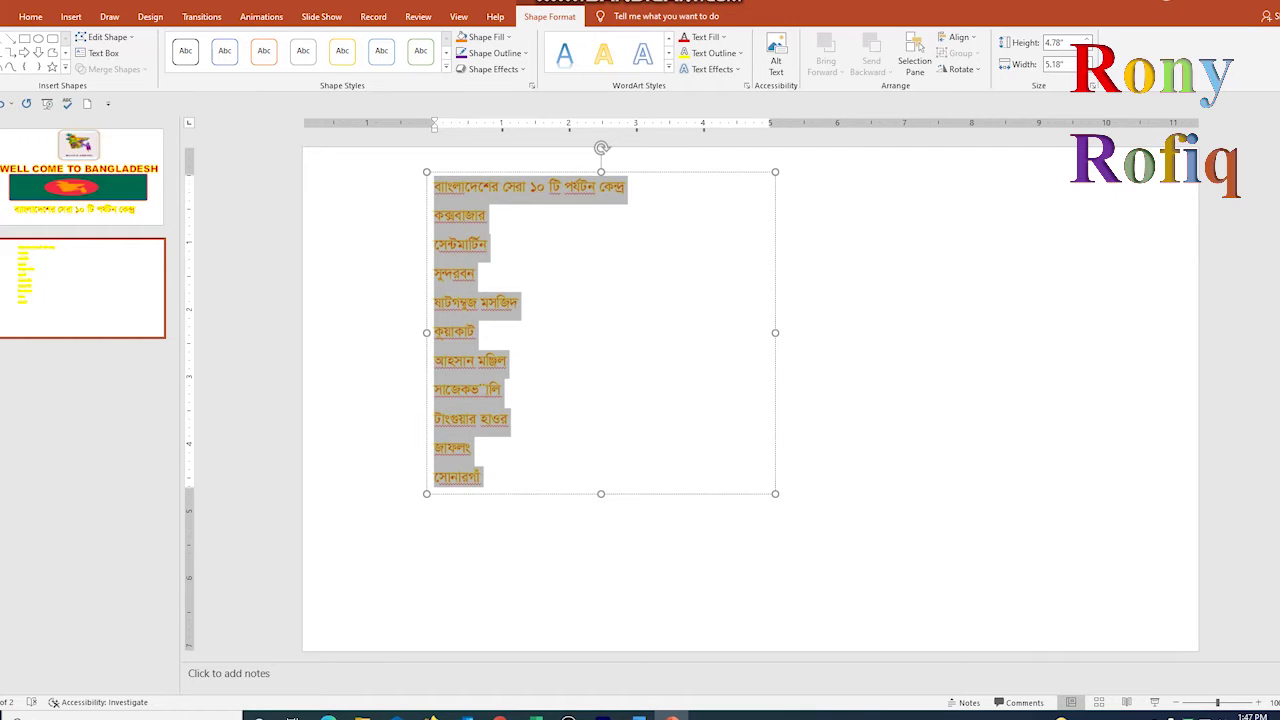
{"action": "left_click_drag", "start_coordinate": [775, 332], "coordinate": [815, 332]}
Set the list text to 28 pt and shift its text box slightly right
{"action": "mouse_move", "coordinate": [483, 478]}
{"action": "left_mouse_down"}
{"action": "mouse_move", "coordinate": [520, 302]}
{"action": "mouse_move", "coordinate": [434, 186]}
{"action": "left_mouse_up"}
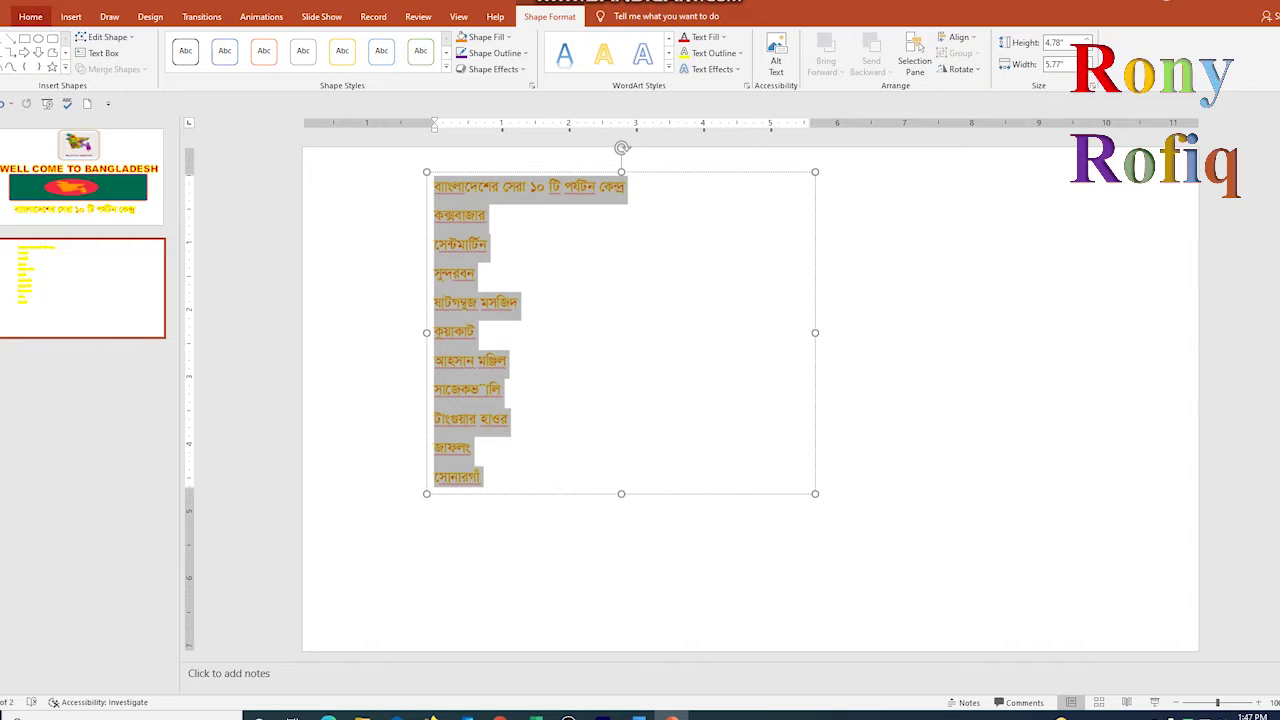
{"action": "left_click", "coordinate": [30, 16]}
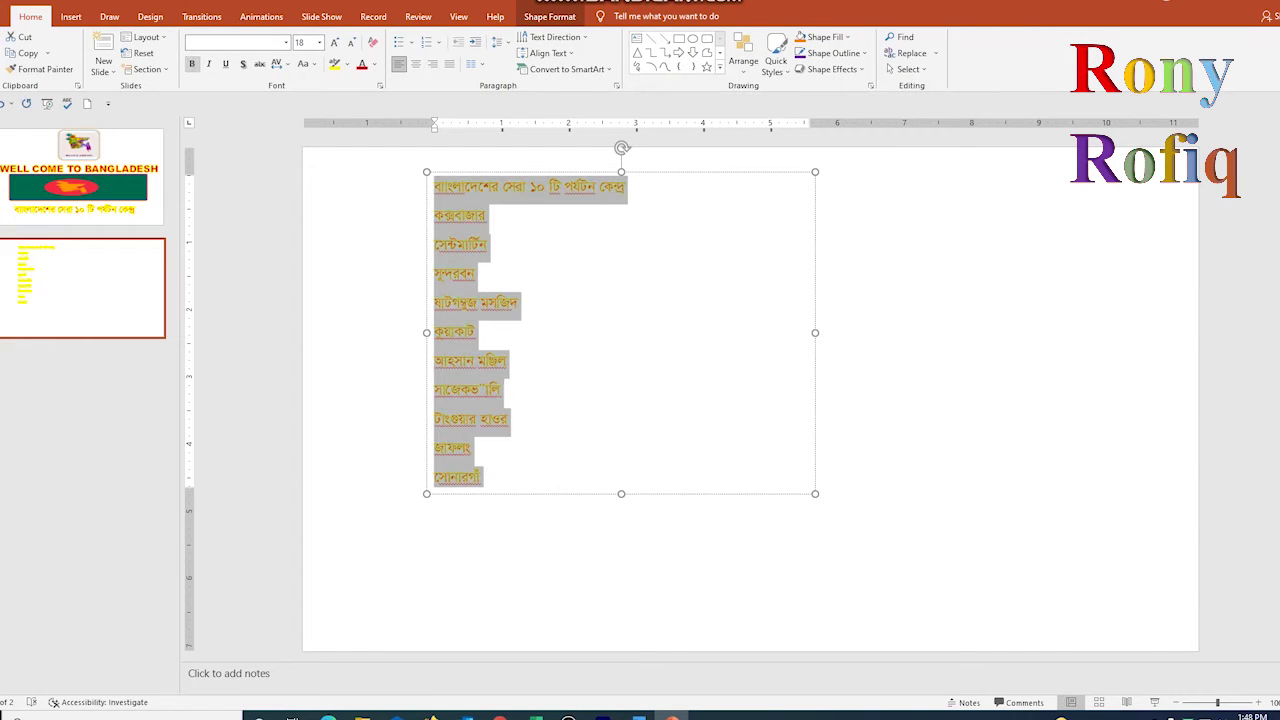
{"action": "left_click", "coordinate": [334, 42]}
{"action": "left_click", "coordinate": [334, 42]}
{"action": "left_click", "coordinate": [334, 42]}
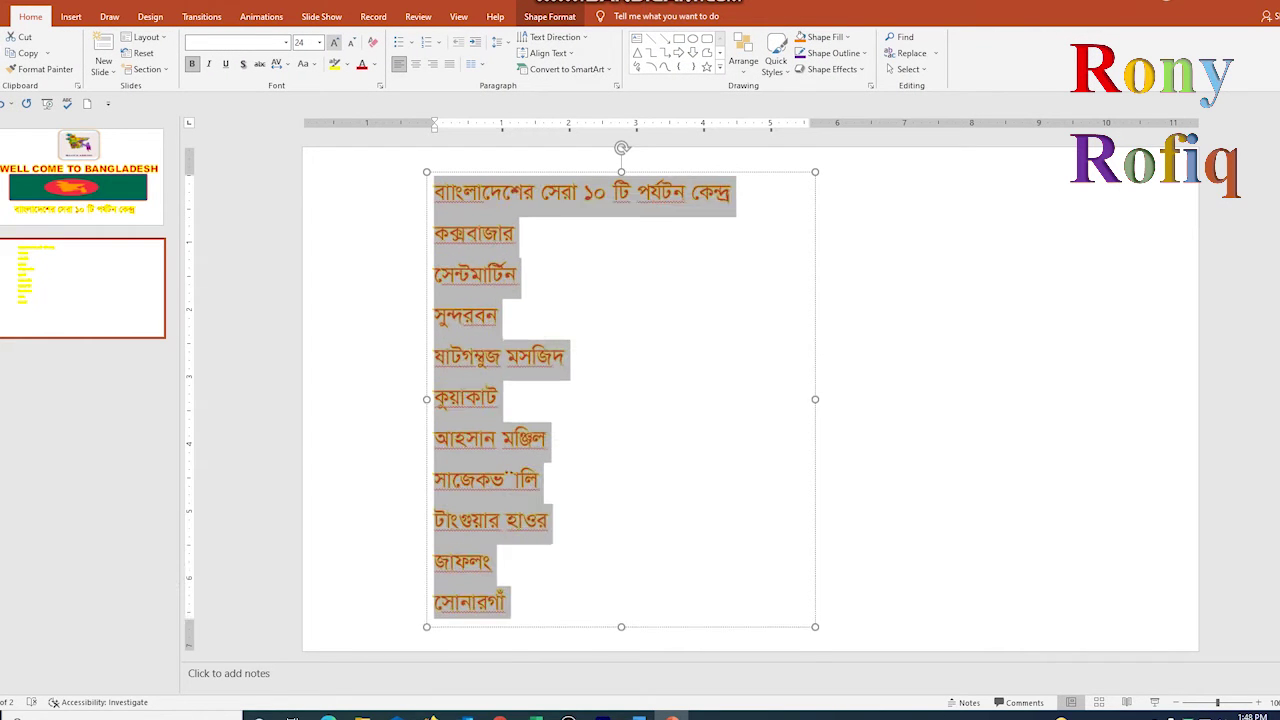
{"action": "left_click", "coordinate": [334, 42]}
{"action": "left_click", "coordinate": [351, 42]}
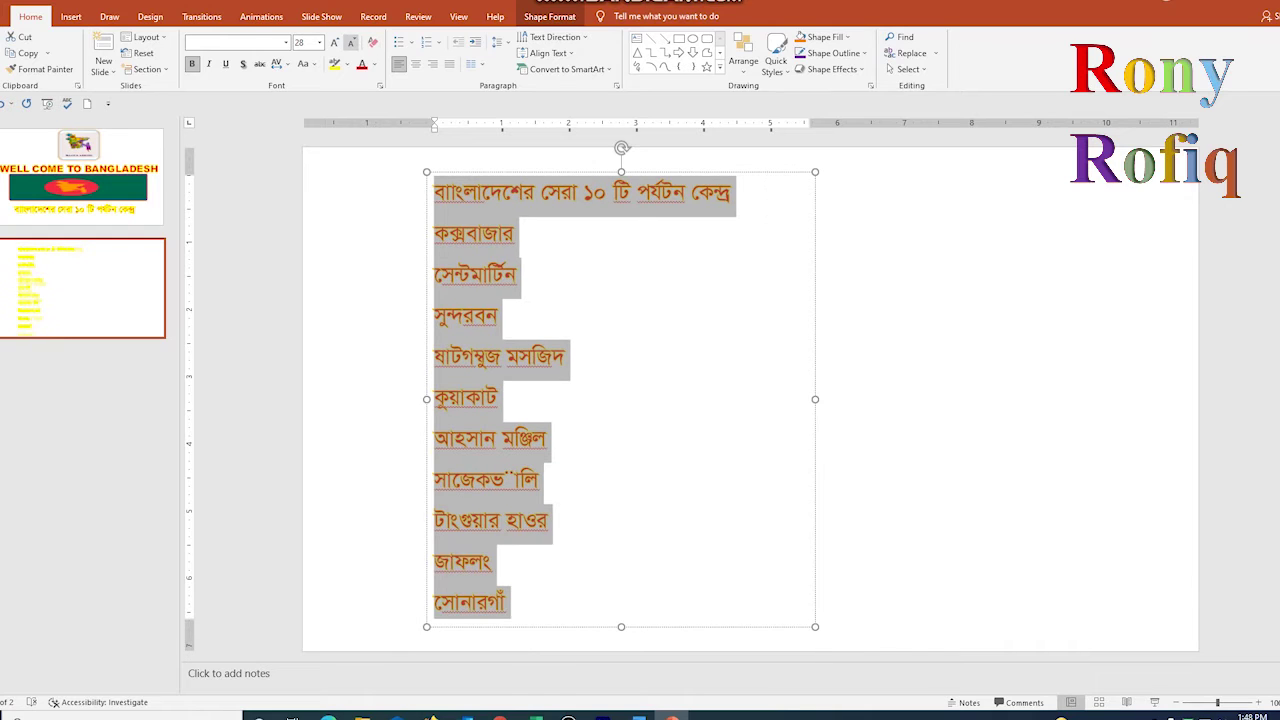
{"action": "left_click", "coordinate": [565, 357]}
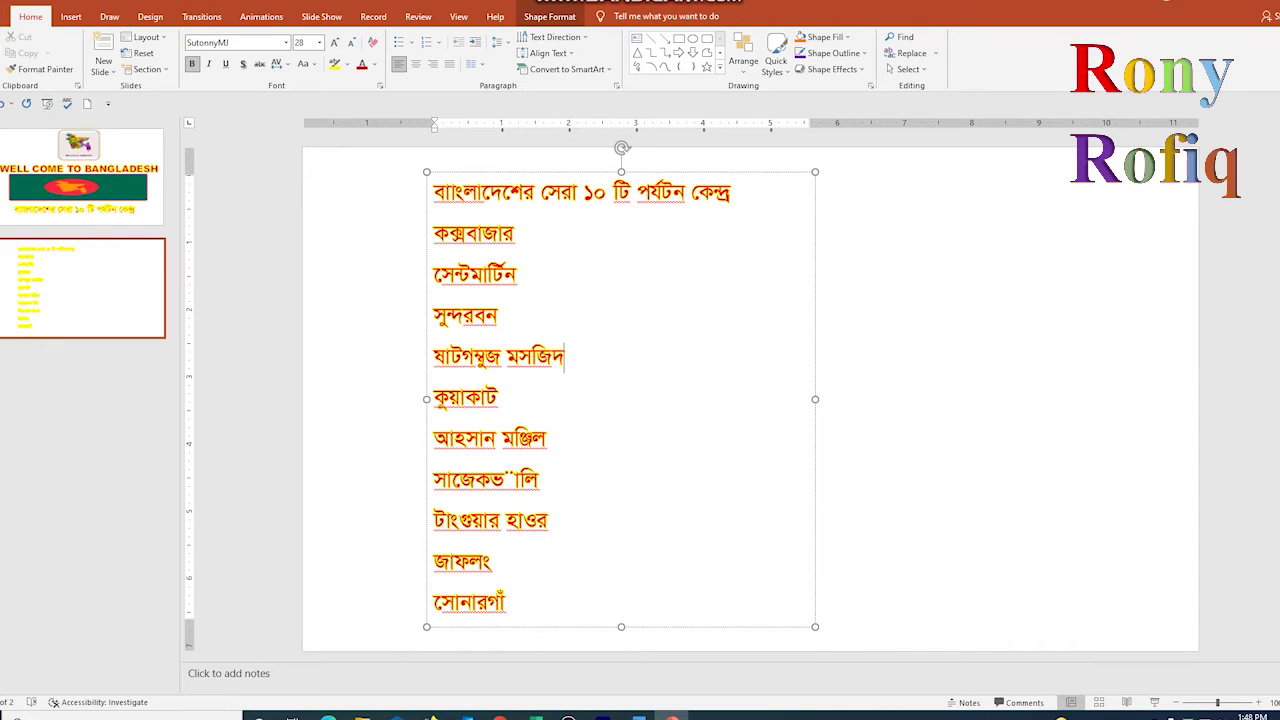
{"action": "mouse_move", "coordinate": [426, 300]}
{"action": "left_mouse_down"}
{"action": "mouse_move", "coordinate": [452, 306]}
{"action": "mouse_move", "coordinate": [530, 612]}
{"action": "left_mouse_up"}
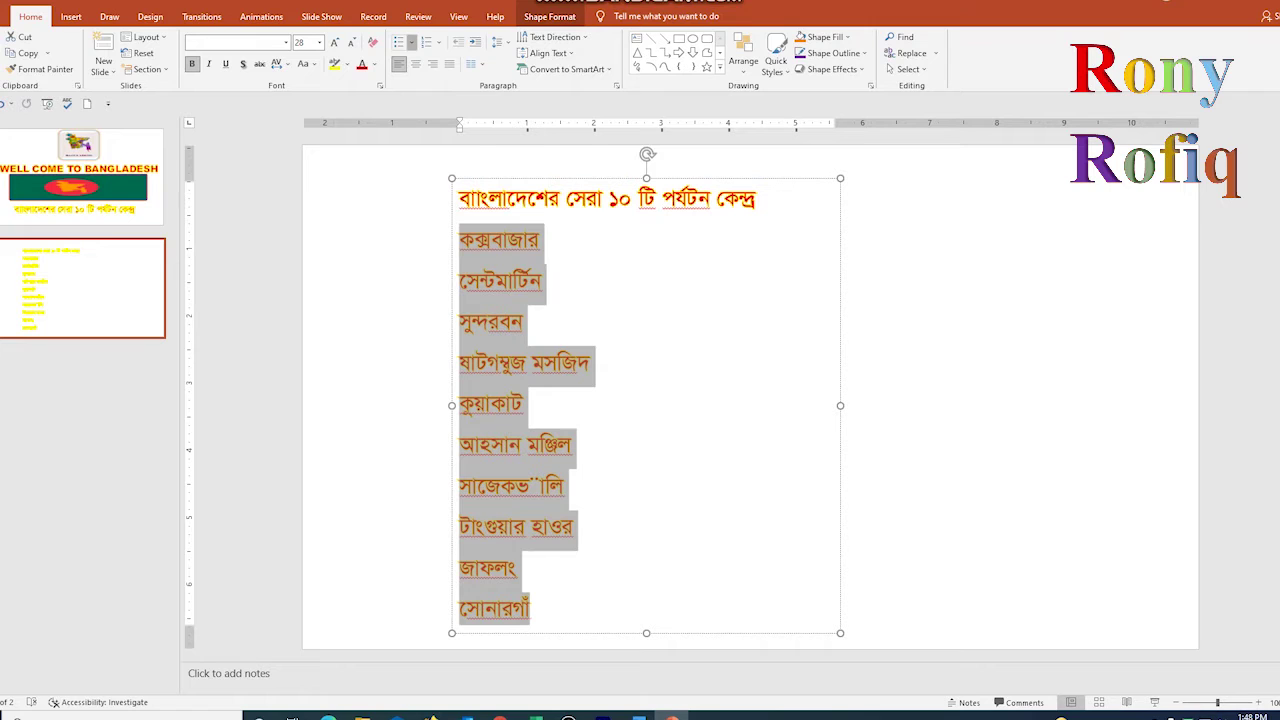
Give the ten place names four-diamond bullets through Bullets and Numbering
{"action": "left_click", "coordinate": [412, 42]}
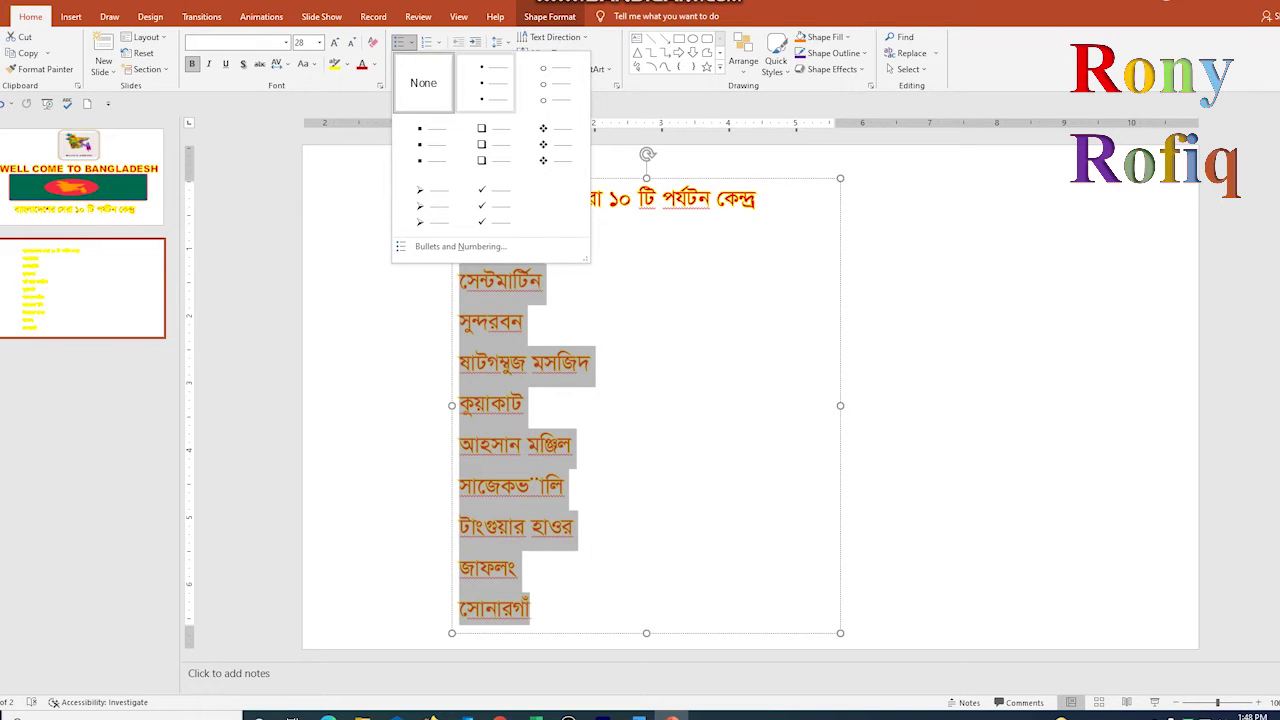
{"action": "left_click", "coordinate": [423, 83]}
{"action": "left_click", "coordinate": [430, 42]}
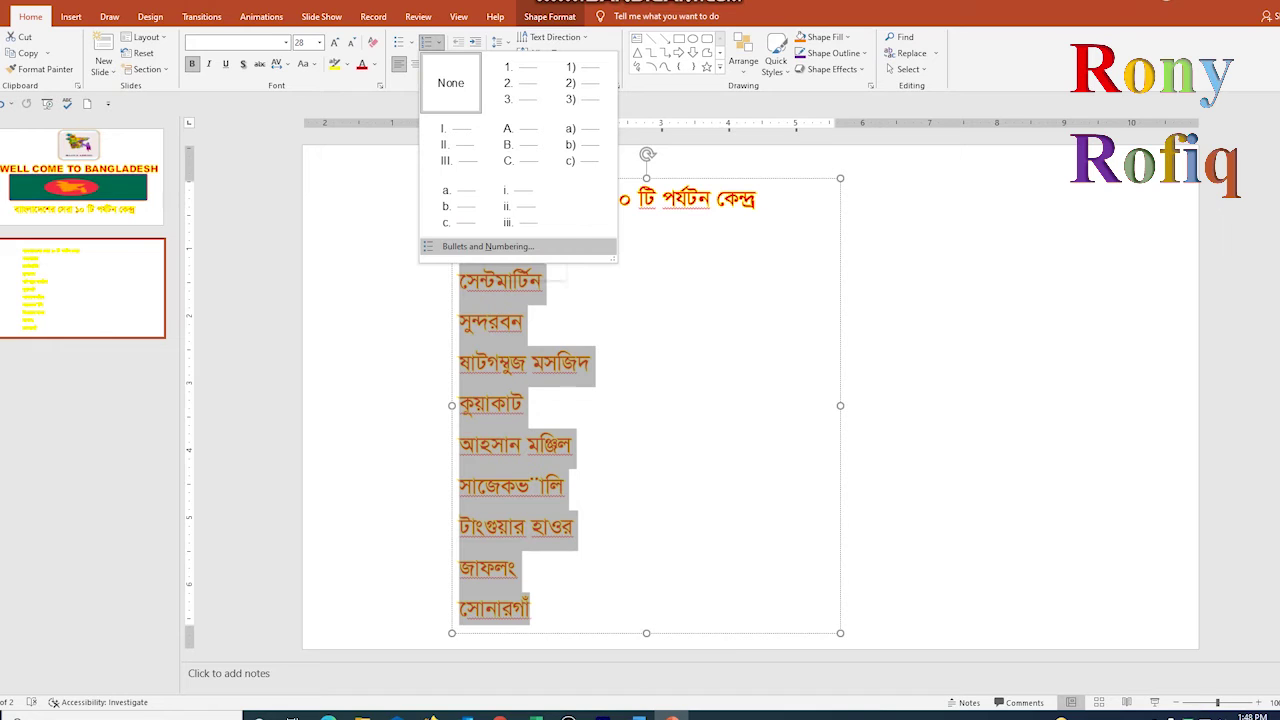
{"action": "left_click", "coordinate": [488, 246]}
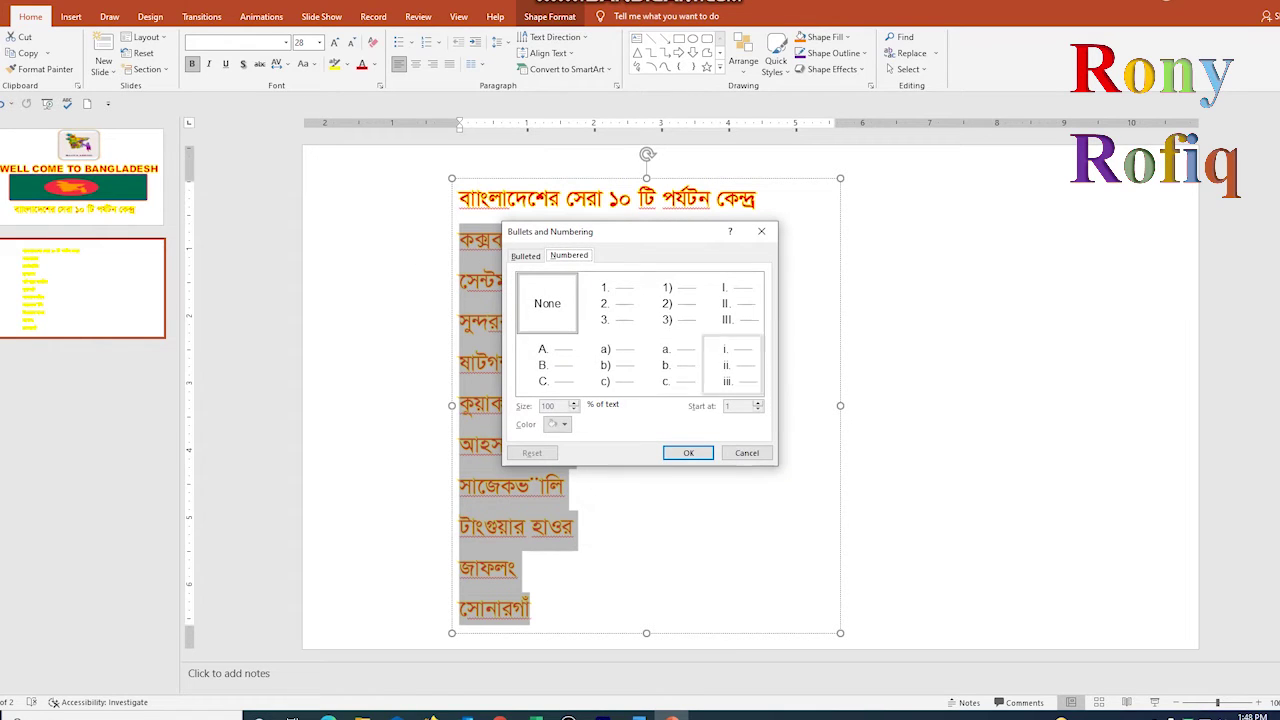
{"action": "key", "text": "alt"}
{"action": "key", "text": "alt+b"}
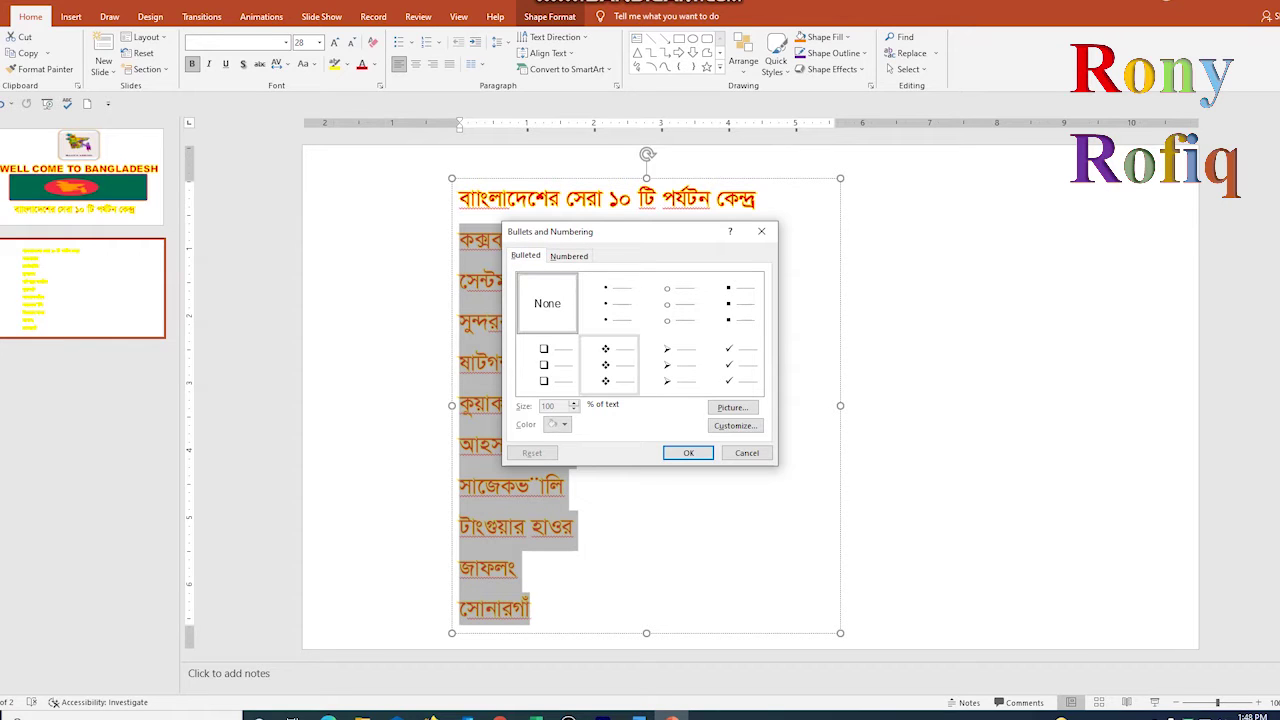
{"action": "left_click", "coordinate": [608, 365]}
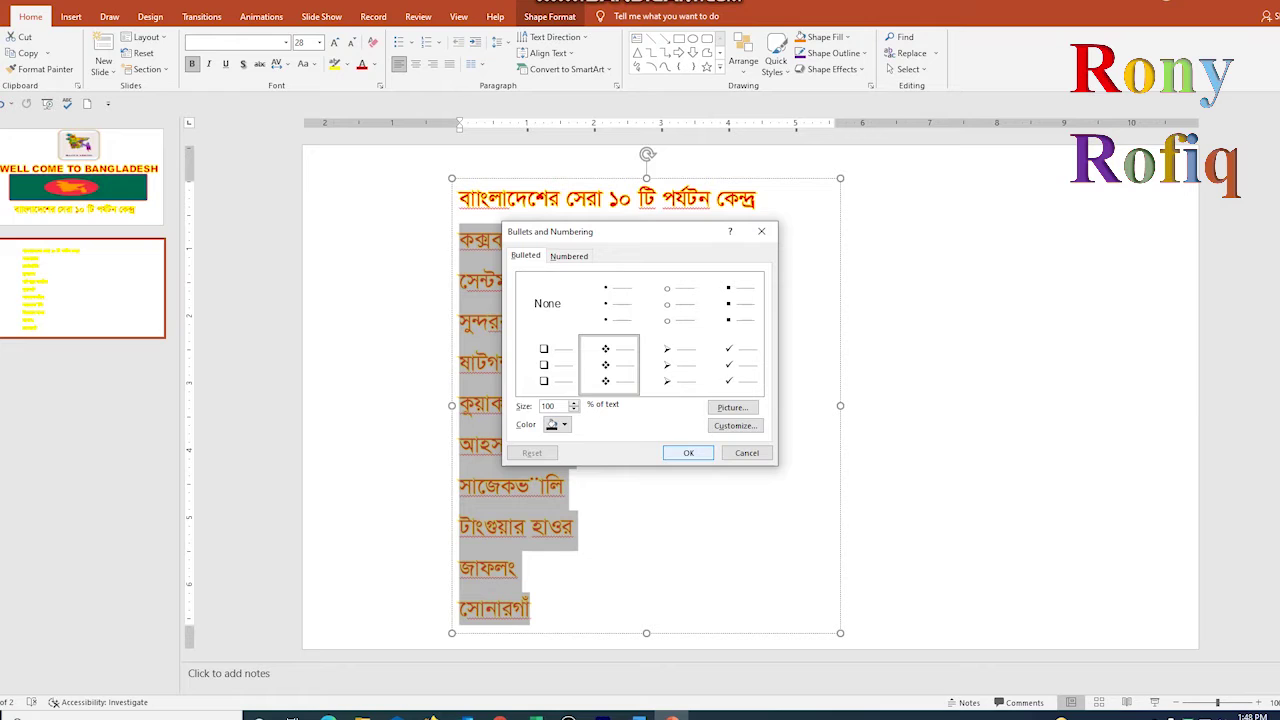
{"action": "left_click", "coordinate": [688, 452]}
{"action": "left_click", "coordinate": [556, 321]}
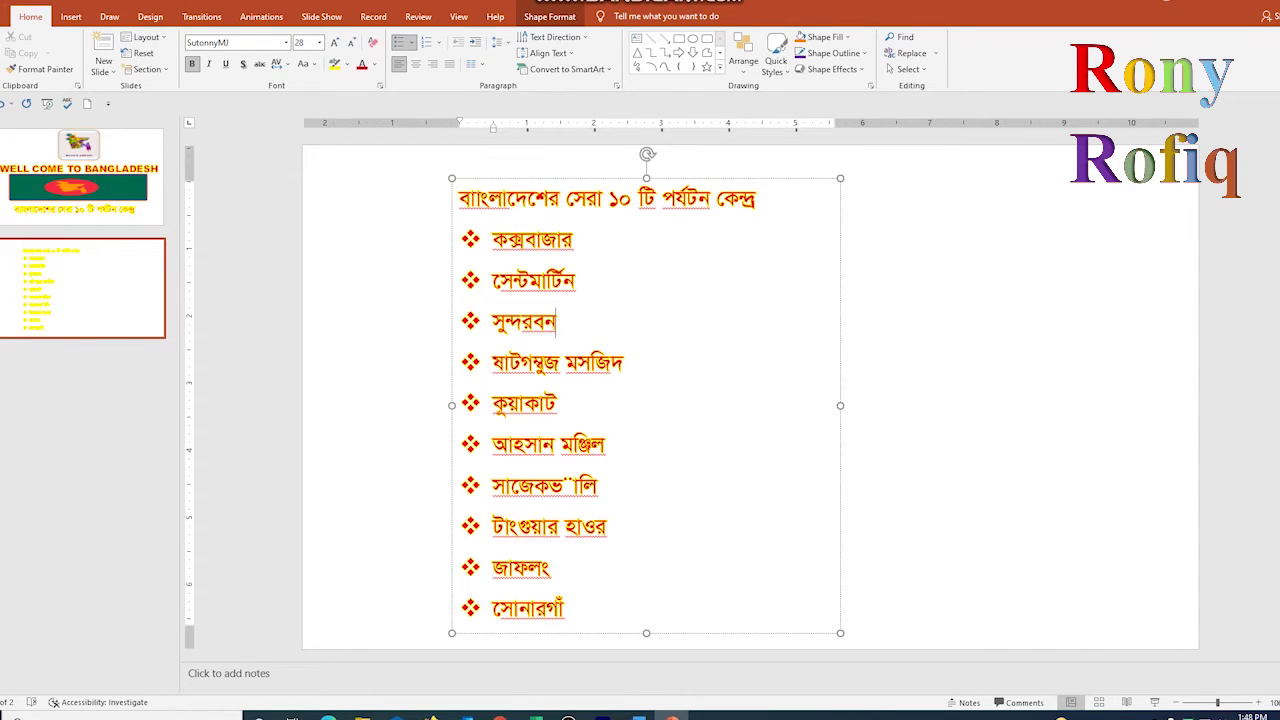
Apply the green Facet design theme to all slides
{"action": "left_click", "coordinate": [261, 16]}
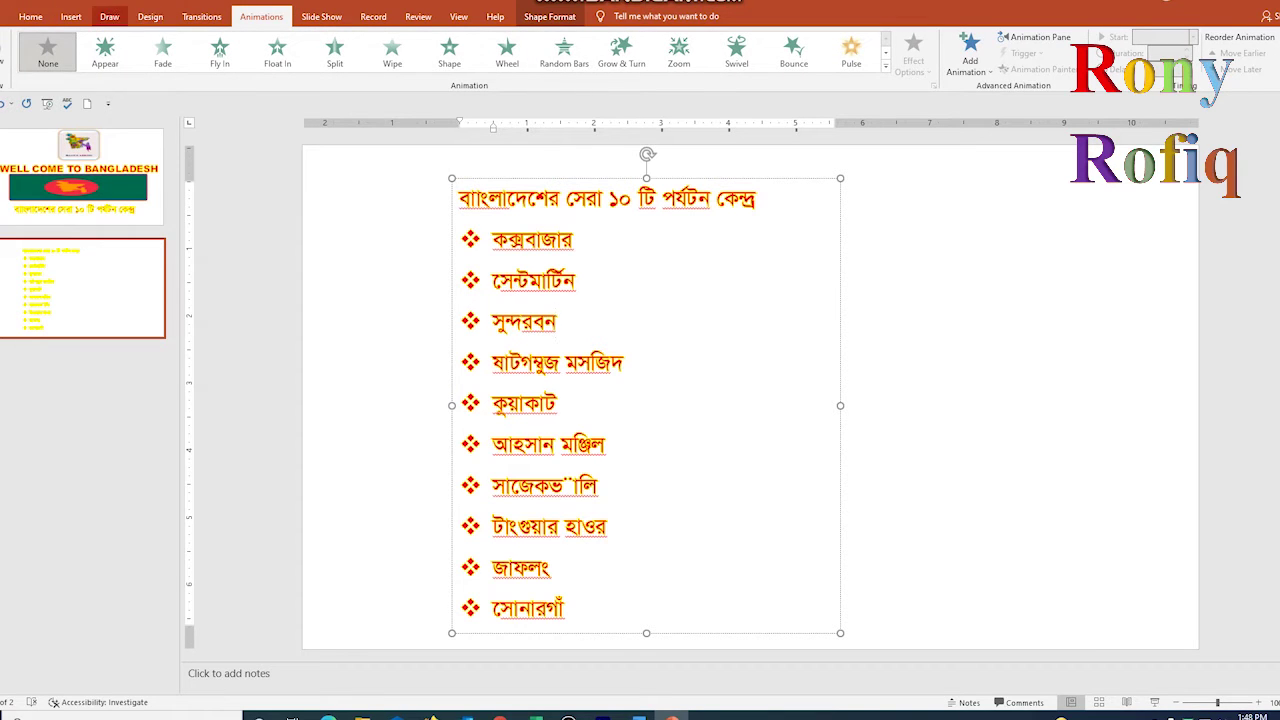
{"action": "left_click", "coordinate": [150, 16]}
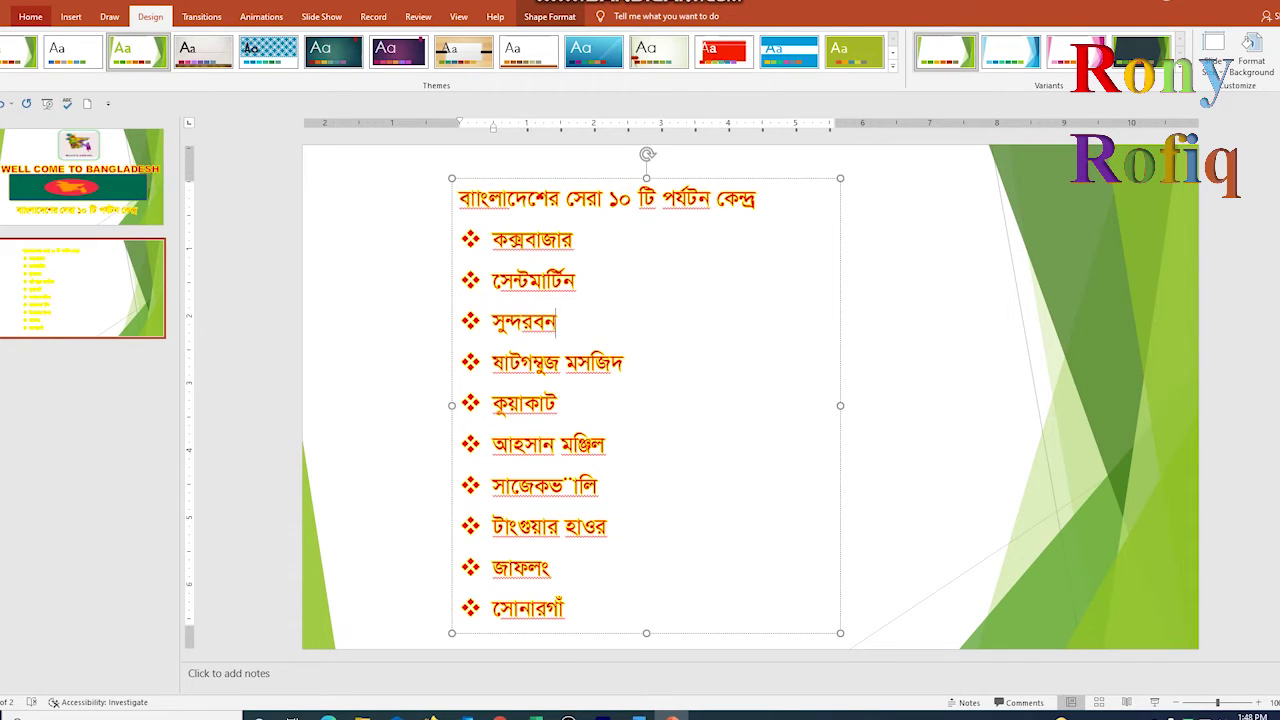
{"action": "left_click", "coordinate": [30, 16]}
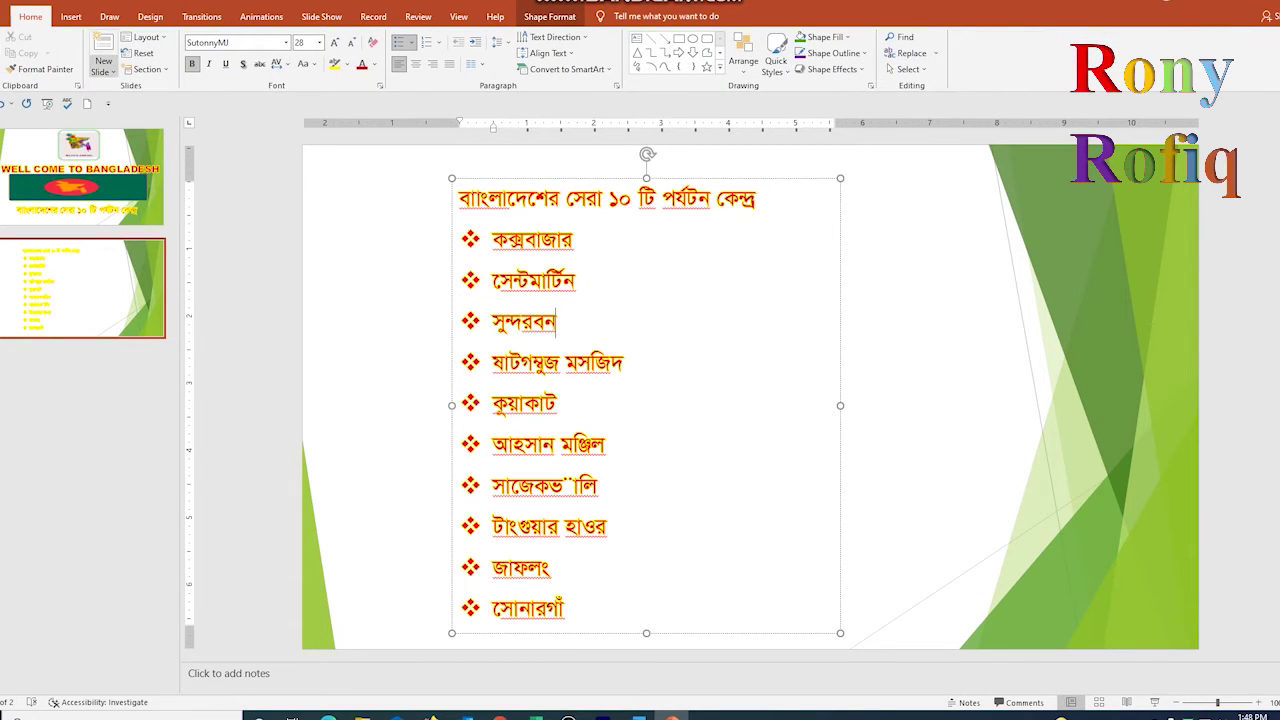
{"action": "left_click", "coordinate": [103, 66]}
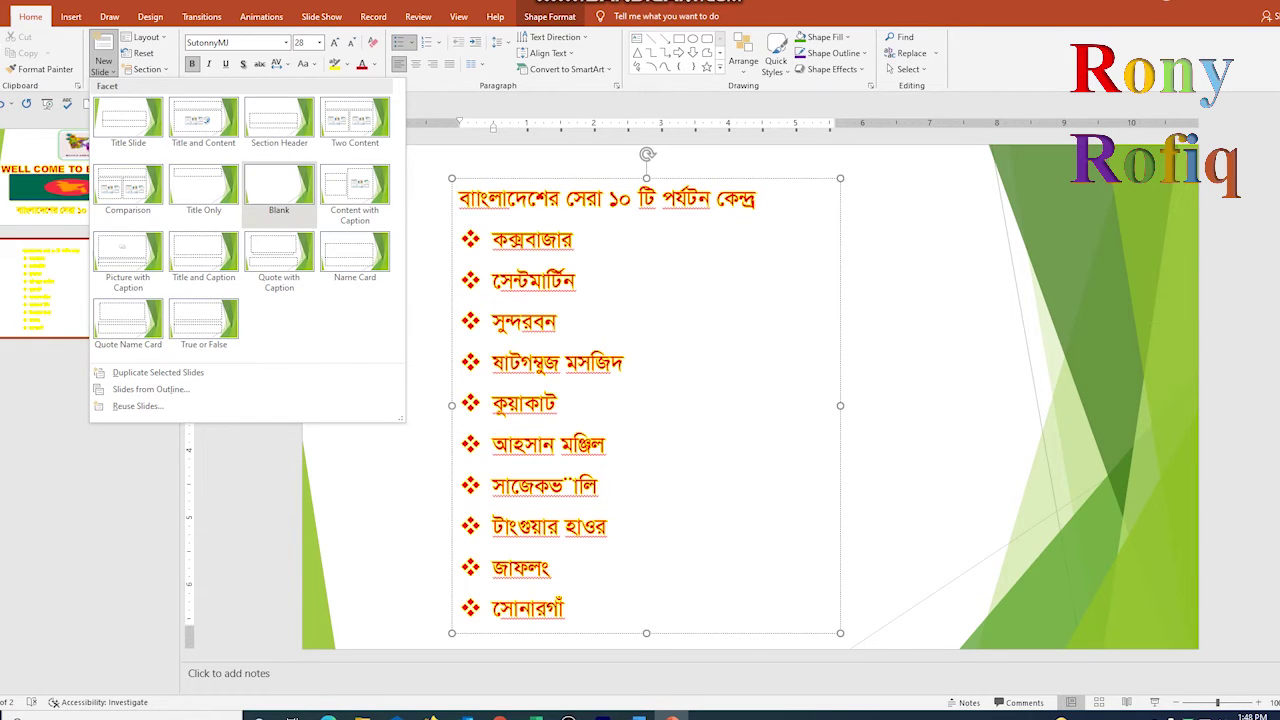
Add blank slide 3 and draw a wide text box across its top
{"action": "left_click", "coordinate": [280, 190]}
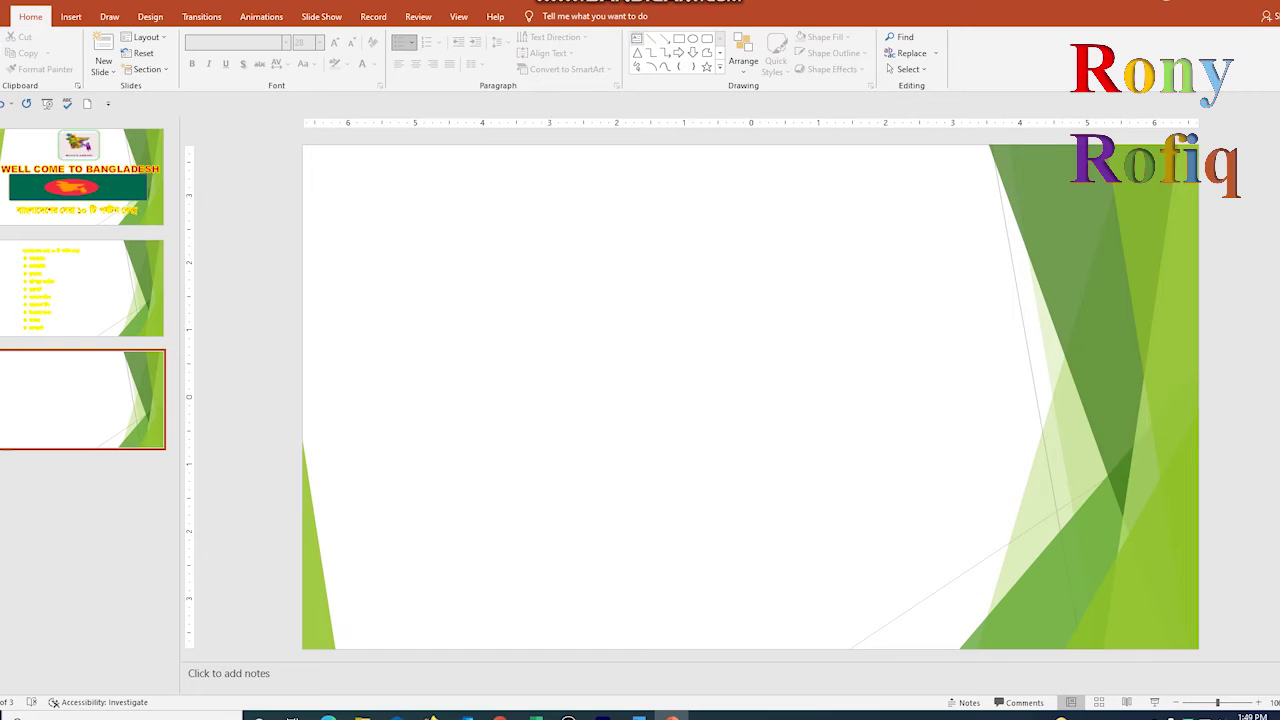
{"action": "left_click", "coordinate": [637, 39]}
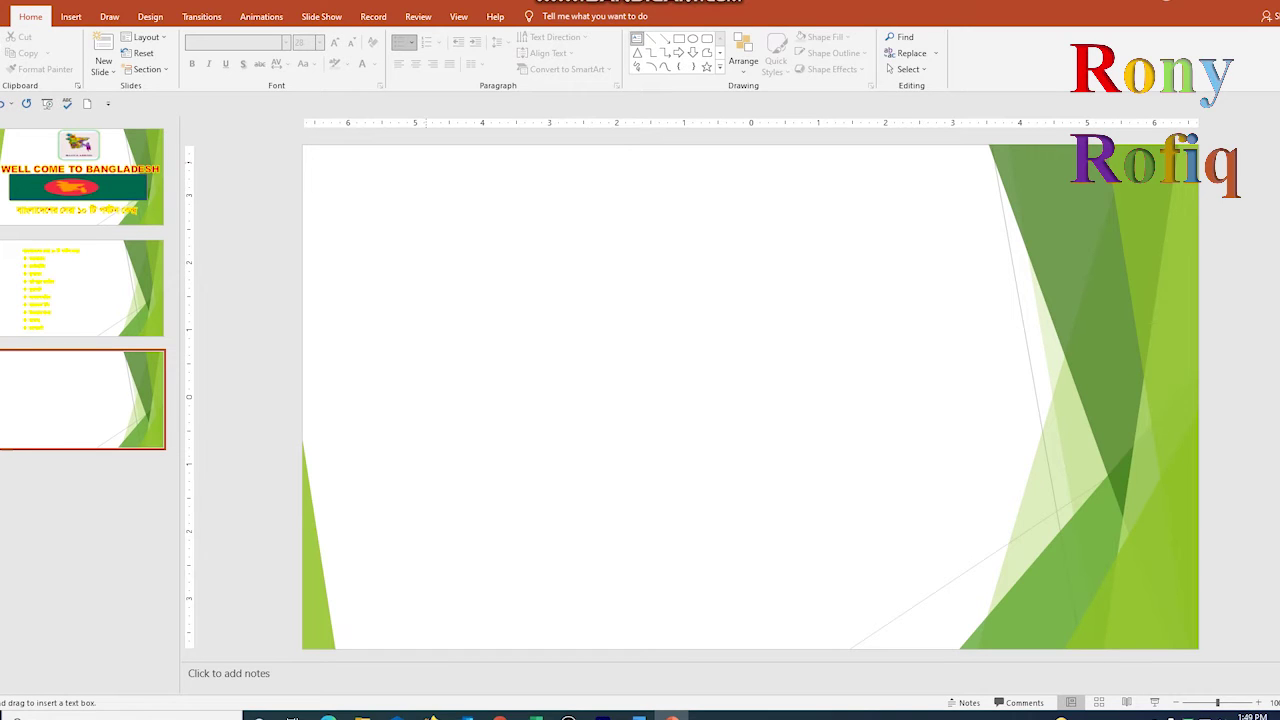
{"action": "left_click_drag", "start_coordinate": [425, 162], "coordinate": [1015, 266]}
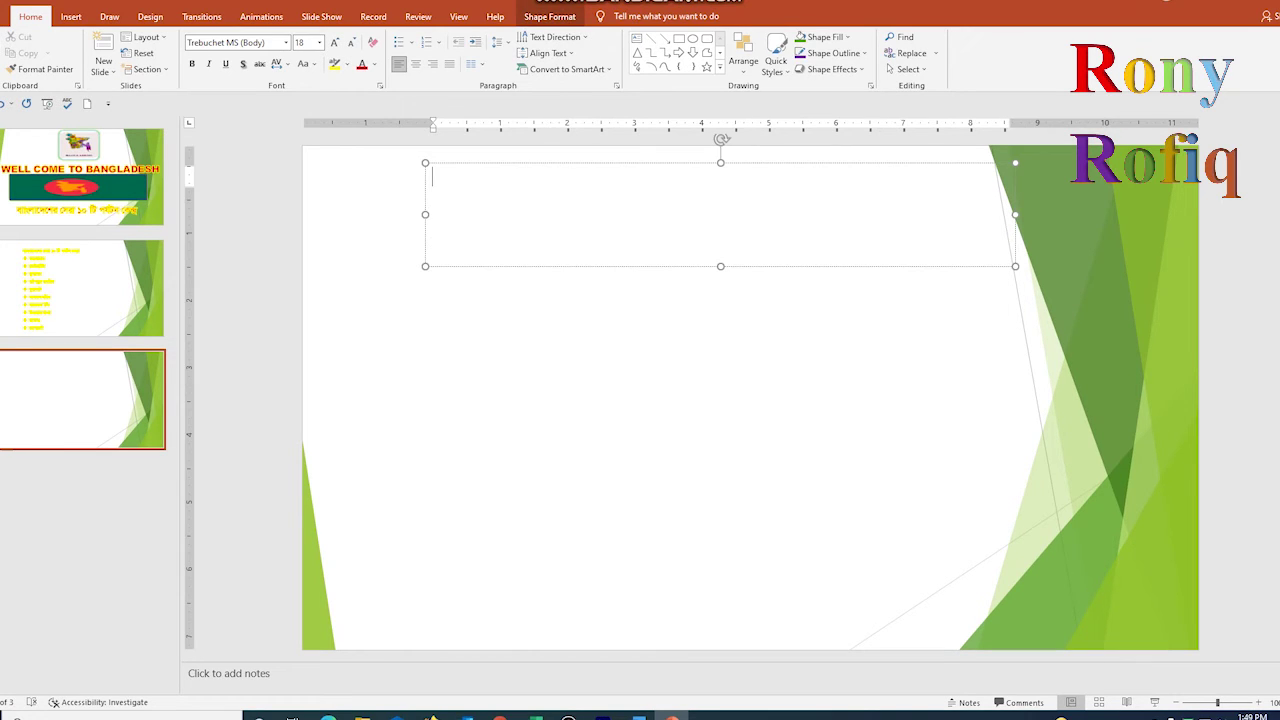
Copy the place name কক্সবাজার from the Word list
{"action": "left_click", "coordinate": [638, 717]}
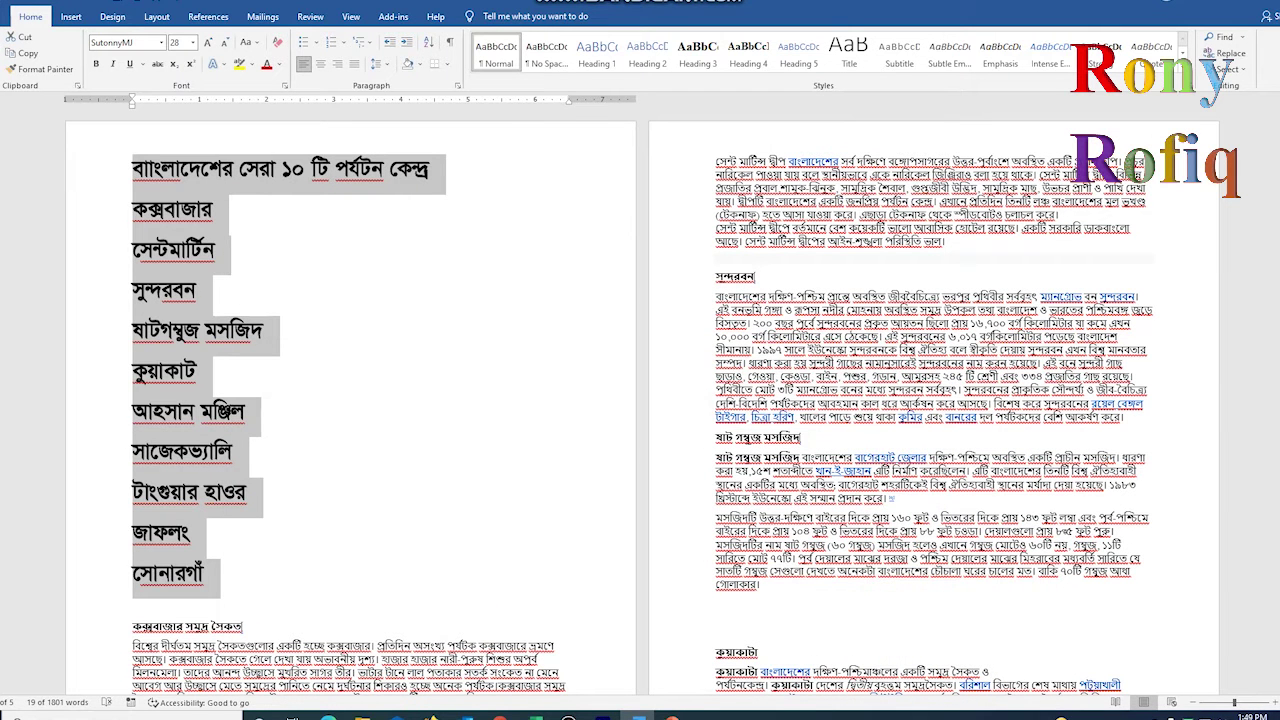
{"action": "left_click", "coordinate": [300, 209]}
{"action": "left_click_drag", "start_coordinate": [132, 209], "coordinate": [229, 209]}
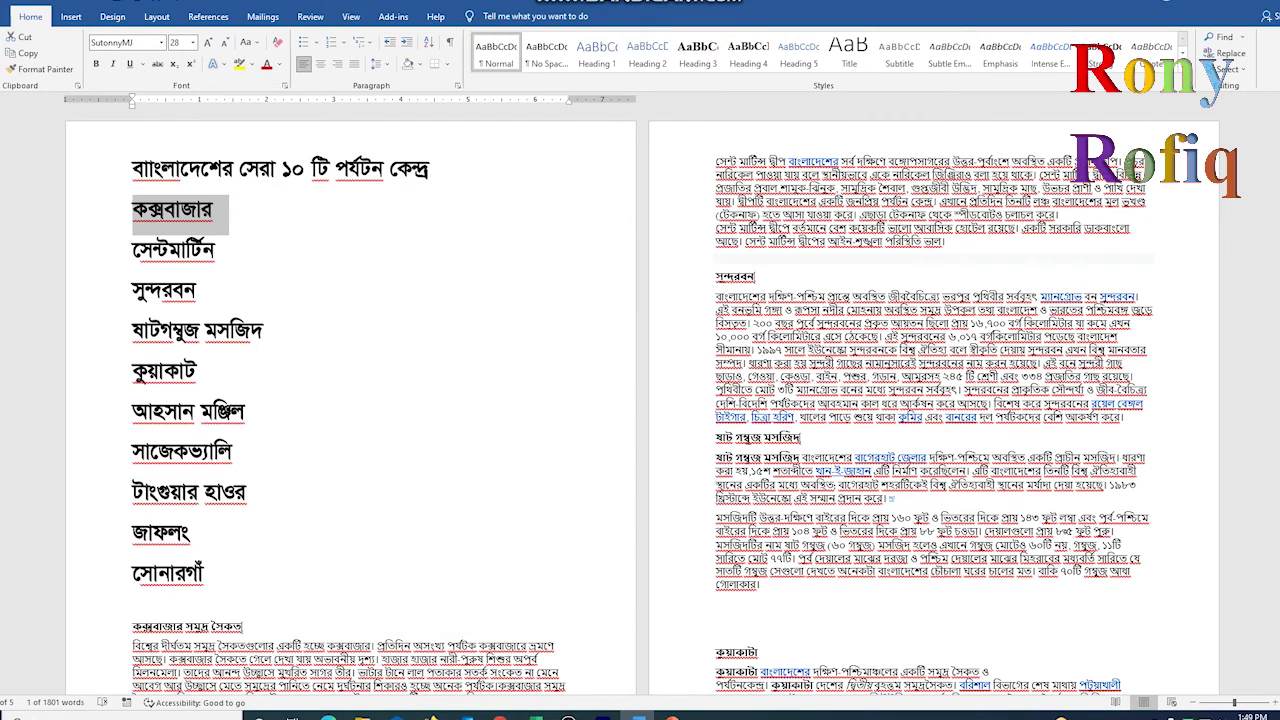
{"action": "left_click", "coordinate": [672, 717]}
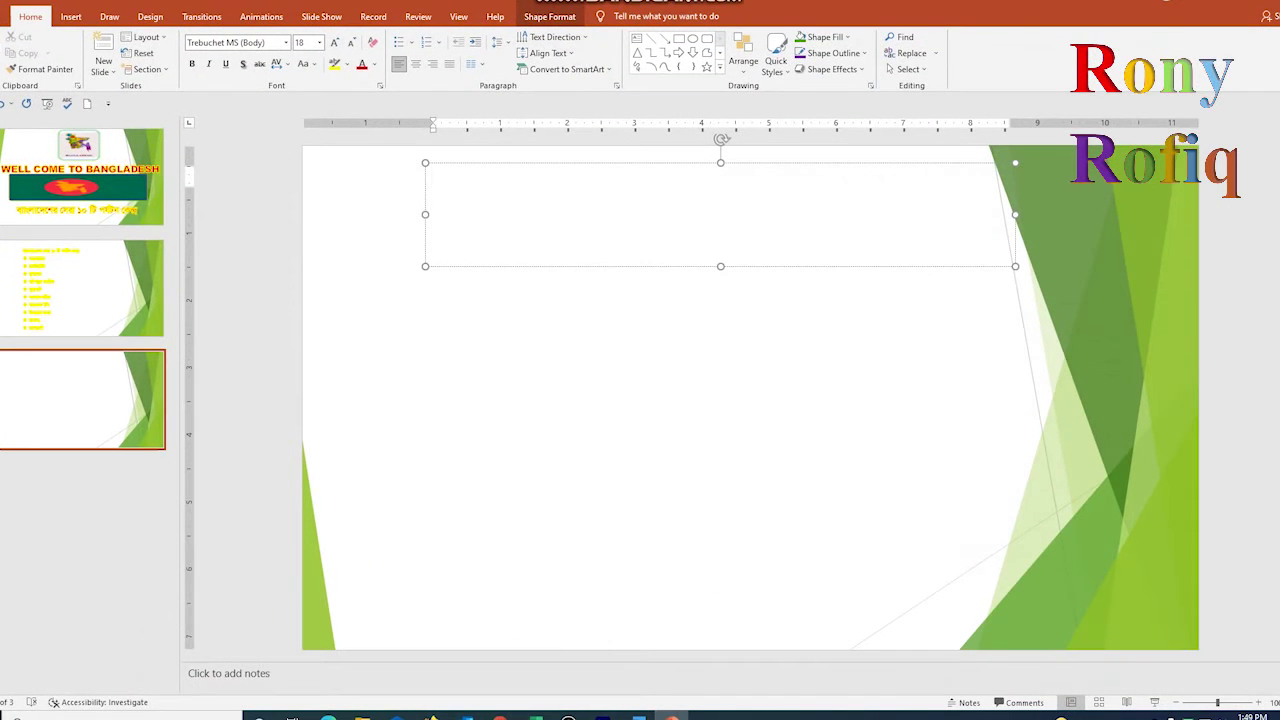
Paste কক্সবাজার into the text box, enlarge it to 54 pt and centre it
{"action": "left_click", "coordinate": [2, 45]}
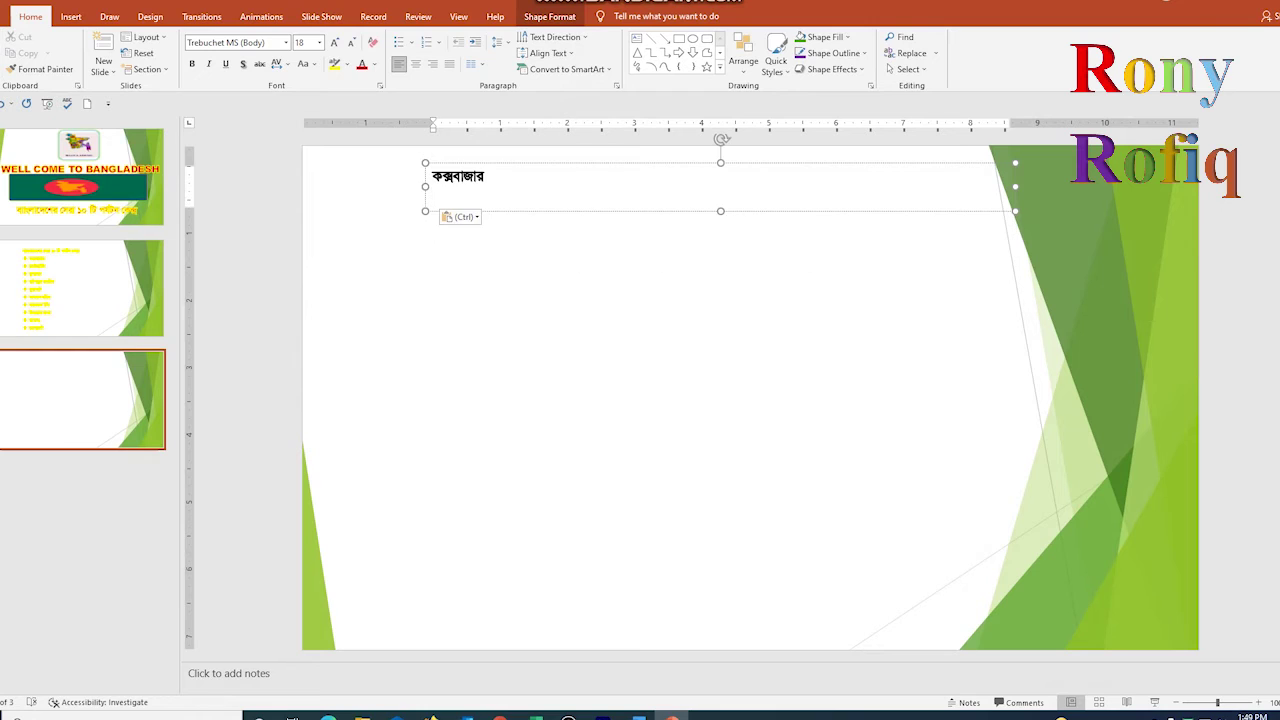
{"action": "key", "text": "Escape"}
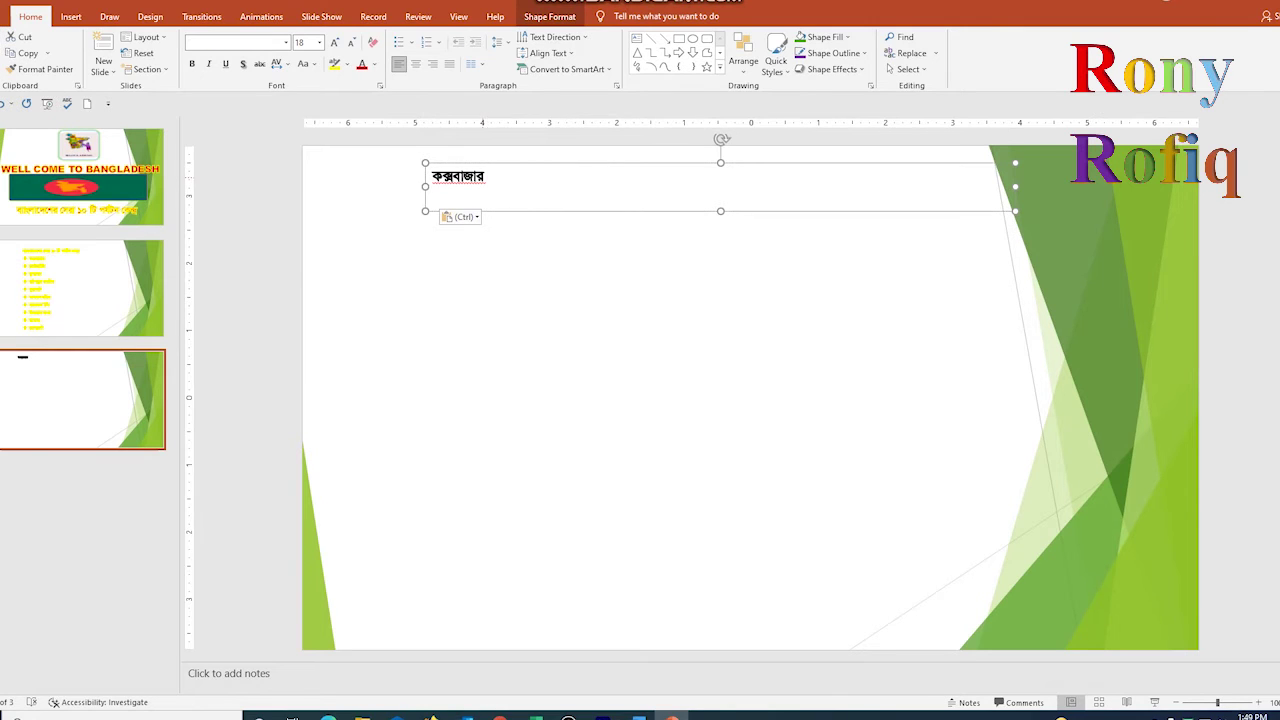
{"action": "double_click", "coordinate": [458, 176]}
{"action": "left_click", "coordinate": [334, 42]}
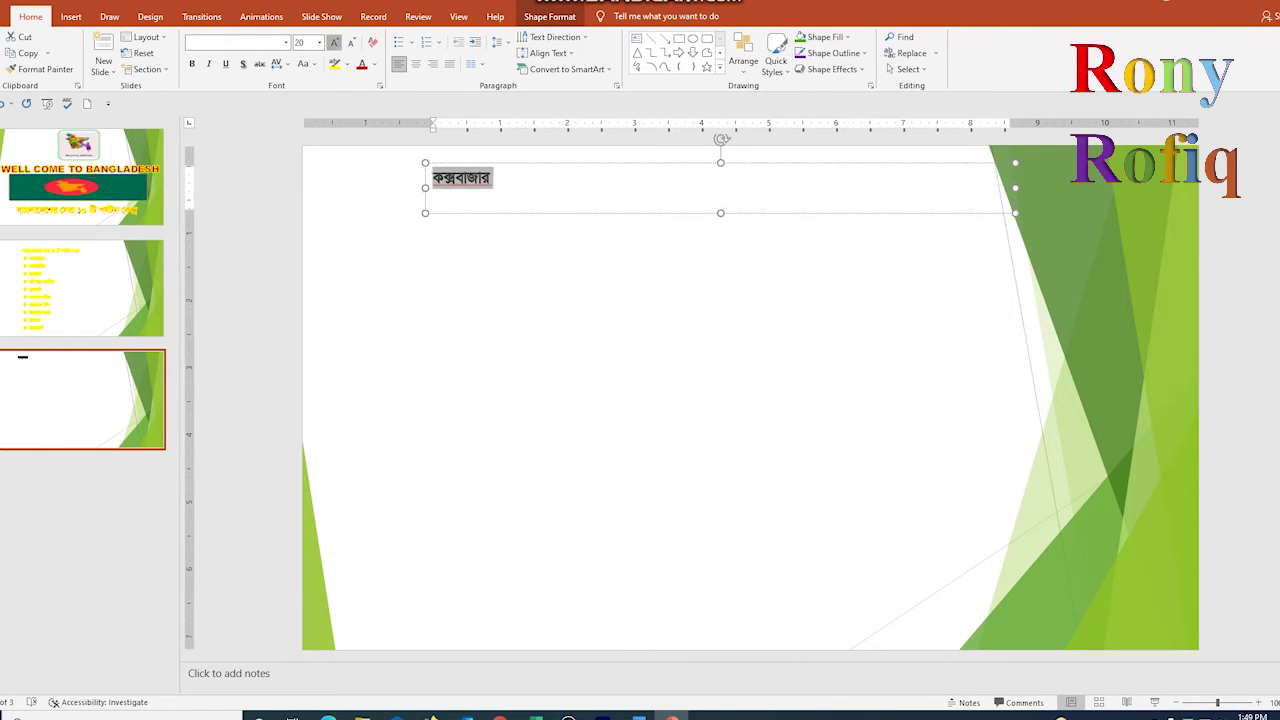
{"action": "left_click", "coordinate": [334, 42]}
{"action": "left_click", "coordinate": [334, 42]}
{"action": "left_click", "coordinate": [334, 42]}
{"action": "left_click", "coordinate": [334, 42]}
{"action": "left_click", "coordinate": [334, 42]}
{"action": "left_click", "coordinate": [334, 42]}
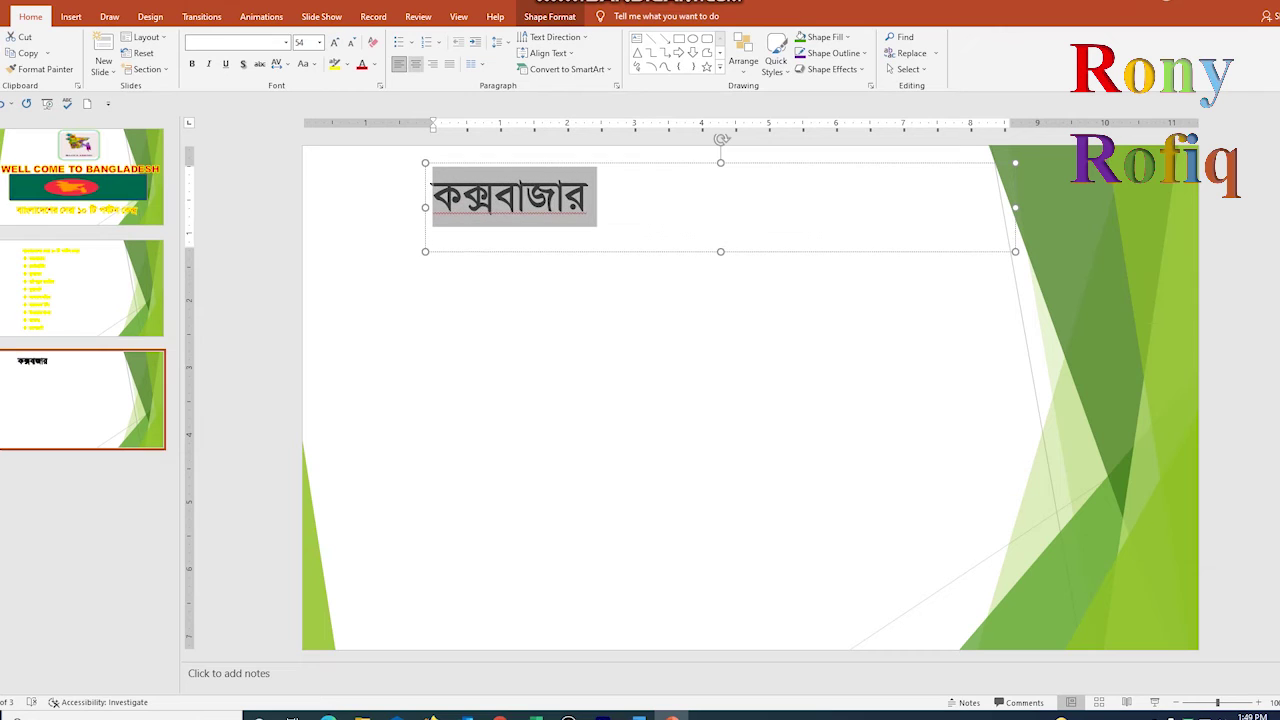
{"action": "key", "text": "ctrl+e"}
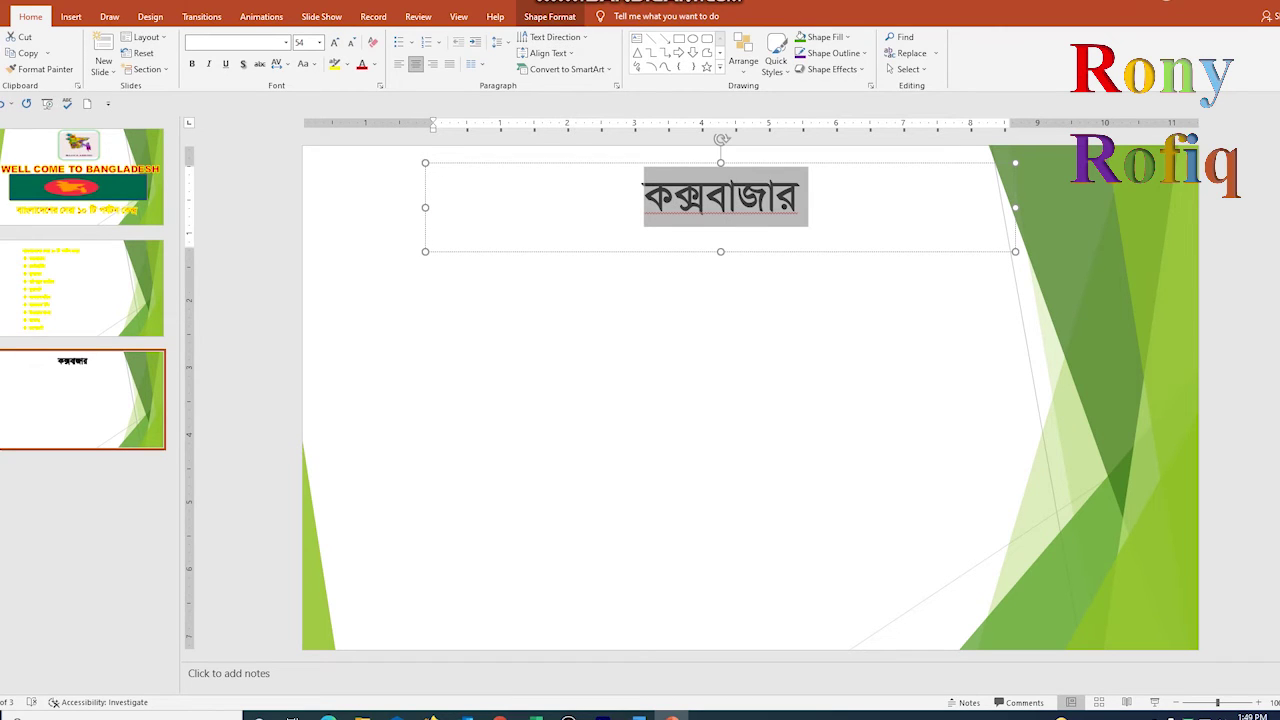
Apply the red outlined WordArt style to the কক্সবাজার title
{"action": "left_click", "coordinate": [549, 16]}
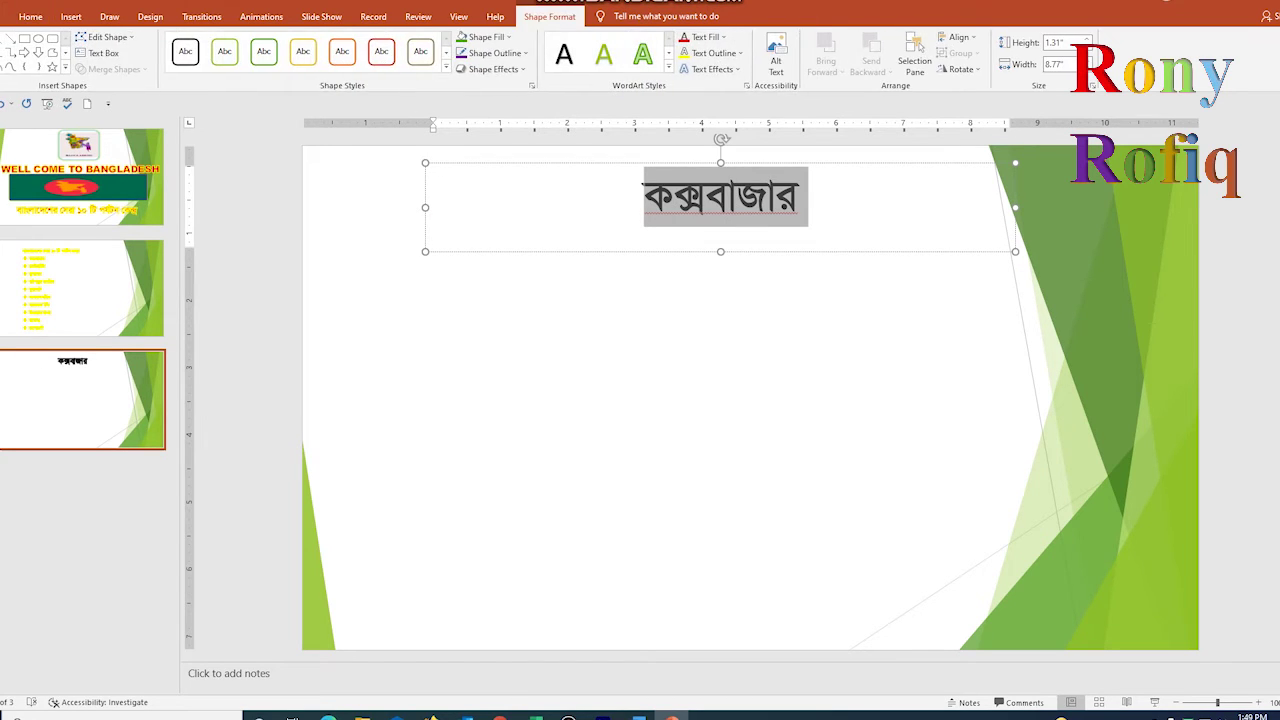
{"action": "left_click", "coordinate": [669, 77]}
{"action": "left_click", "coordinate": [643, 131]}
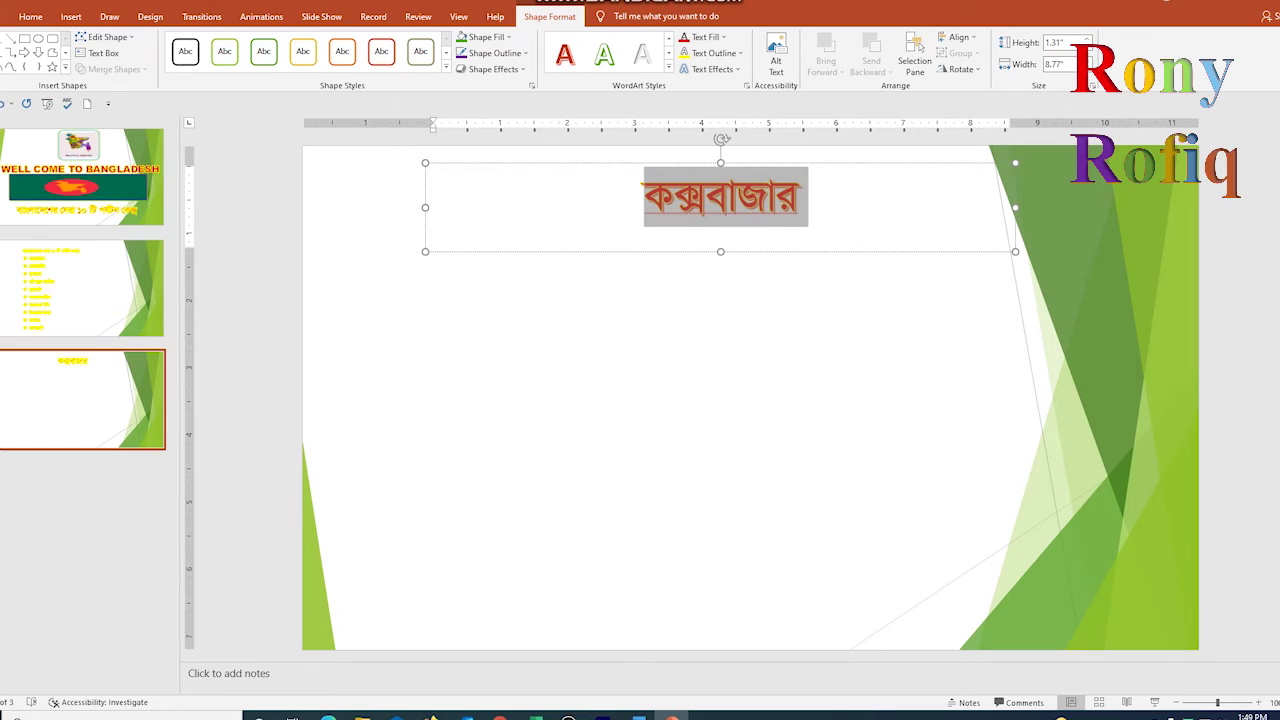
{"action": "key", "text": "Escape"}
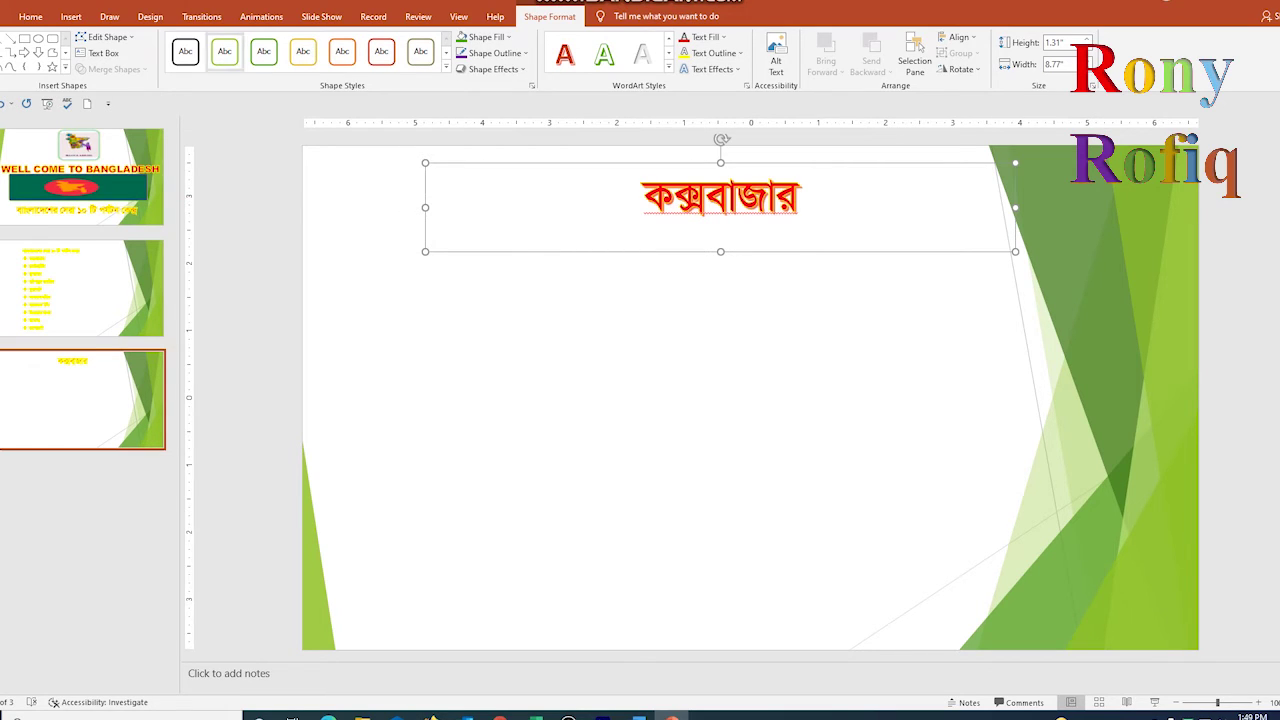
{"action": "key", "text": "Escape"}
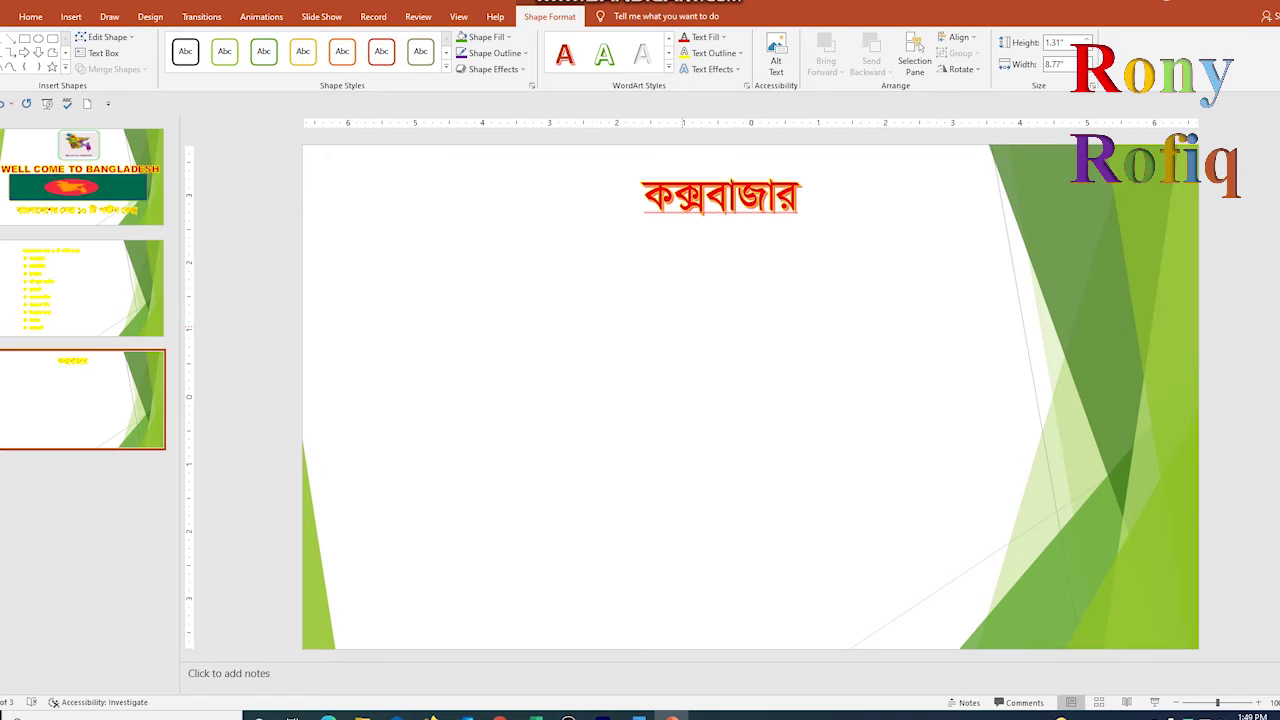
{"action": "left_click", "coordinate": [71, 16]}
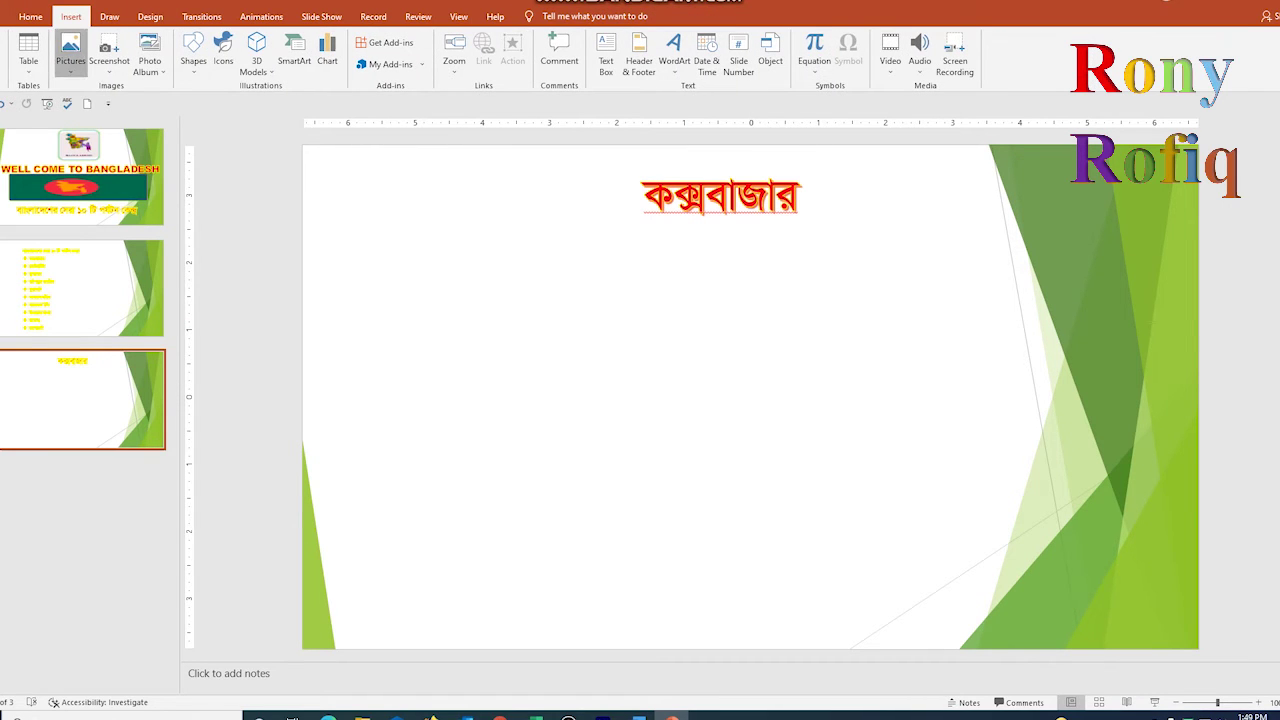
Insert the কক্সবাজার beach photo from the Power Point Picture folder onto slide 3
{"action": "left_click", "coordinate": [70, 55]}
{"action": "left_click", "coordinate": [100, 104]}
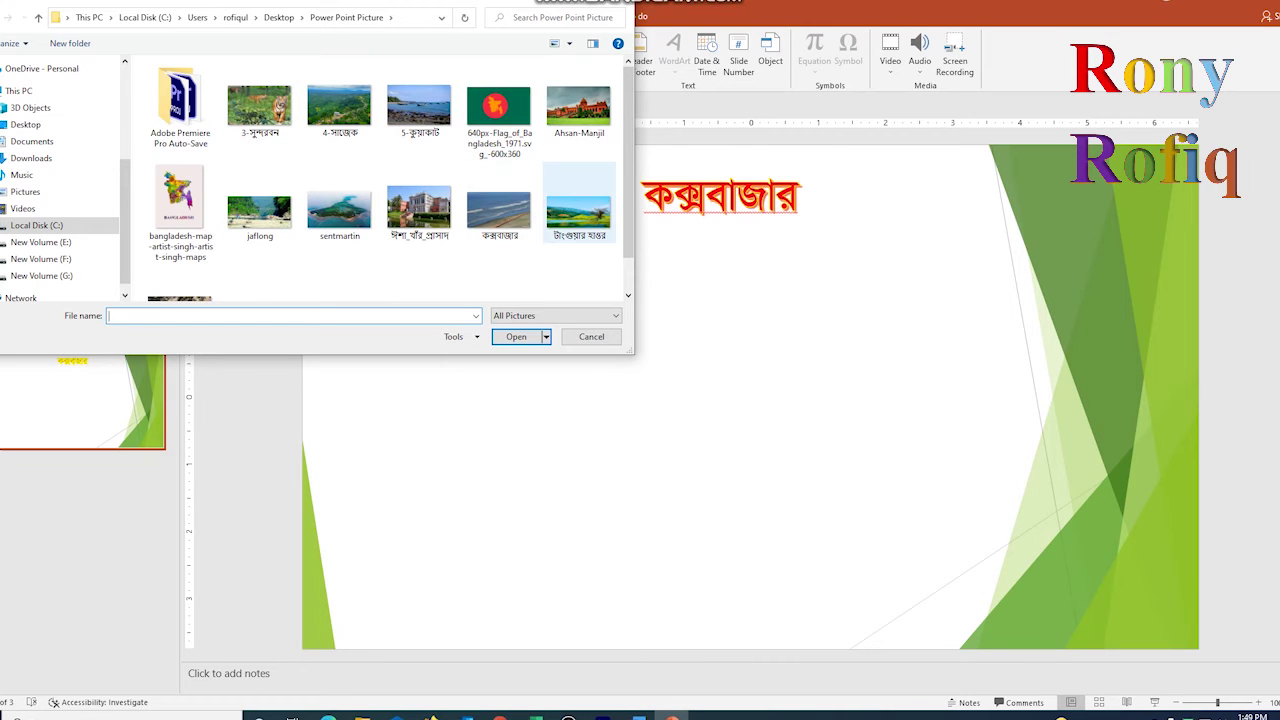
{"action": "left_click", "coordinate": [498, 210]}
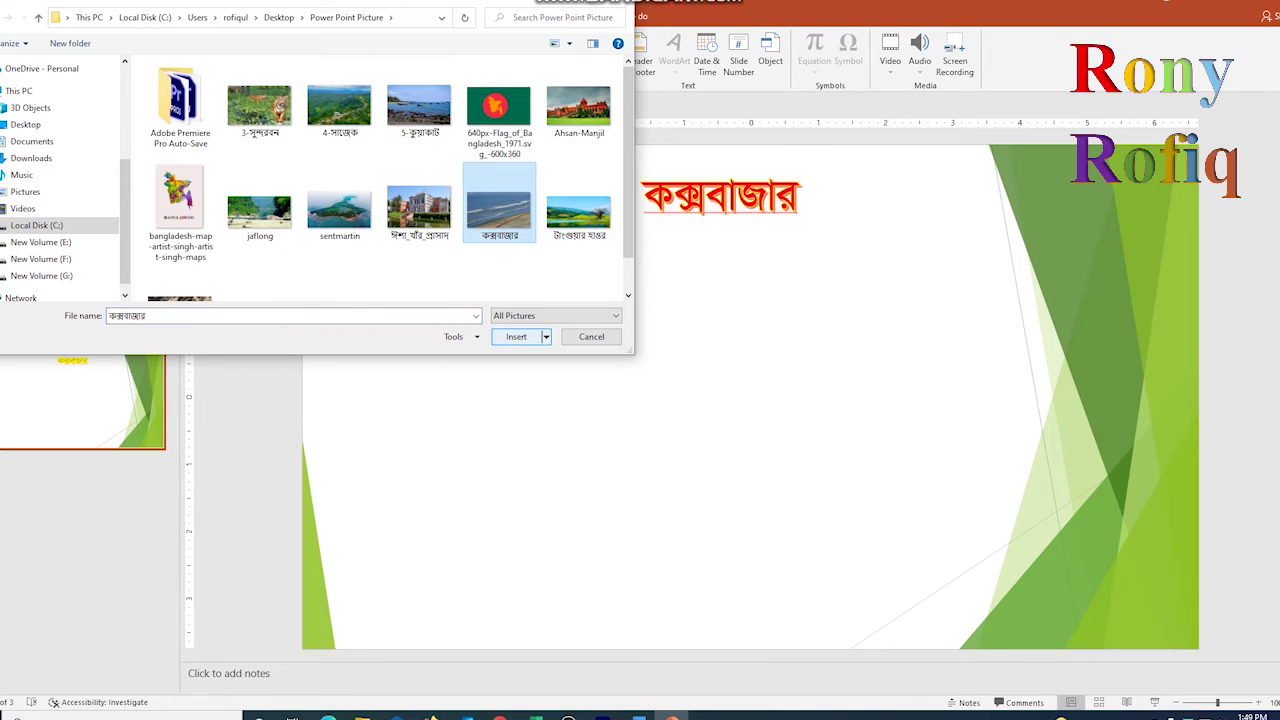
{"action": "left_click", "coordinate": [516, 336]}
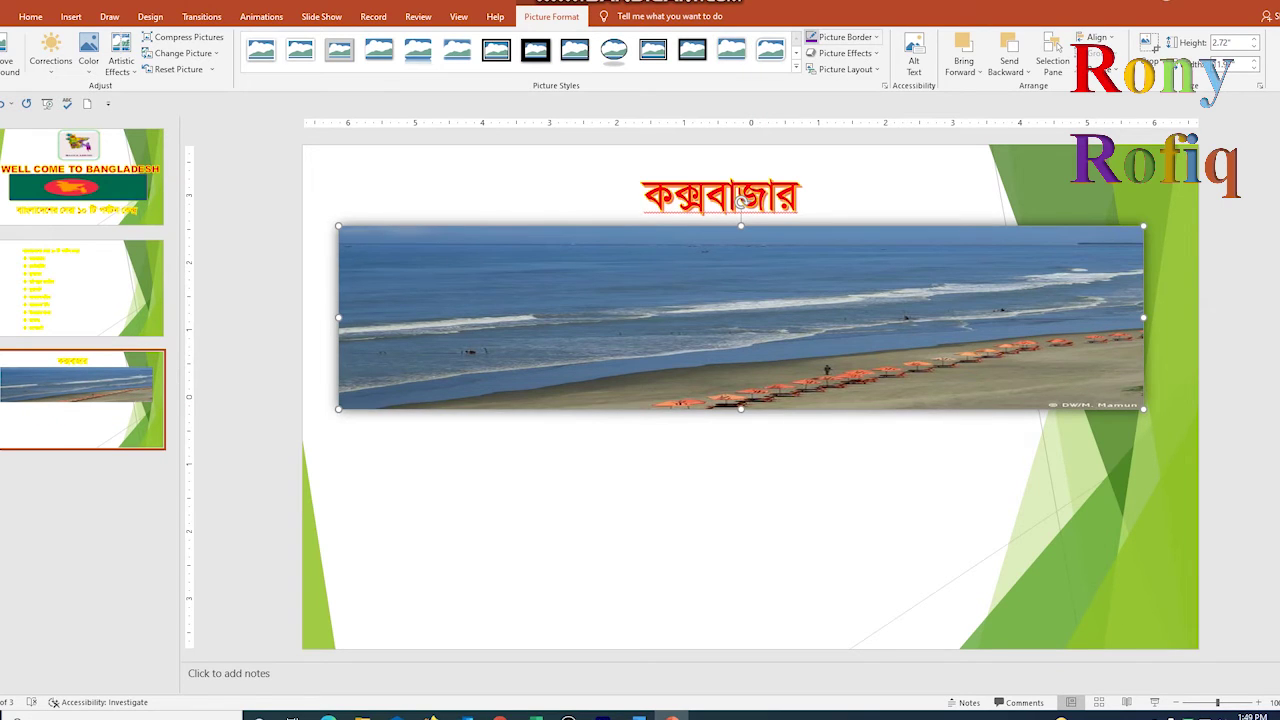
Give the beach photo a yellow glow picture effect
{"action": "left_click", "coordinate": [845, 53]}
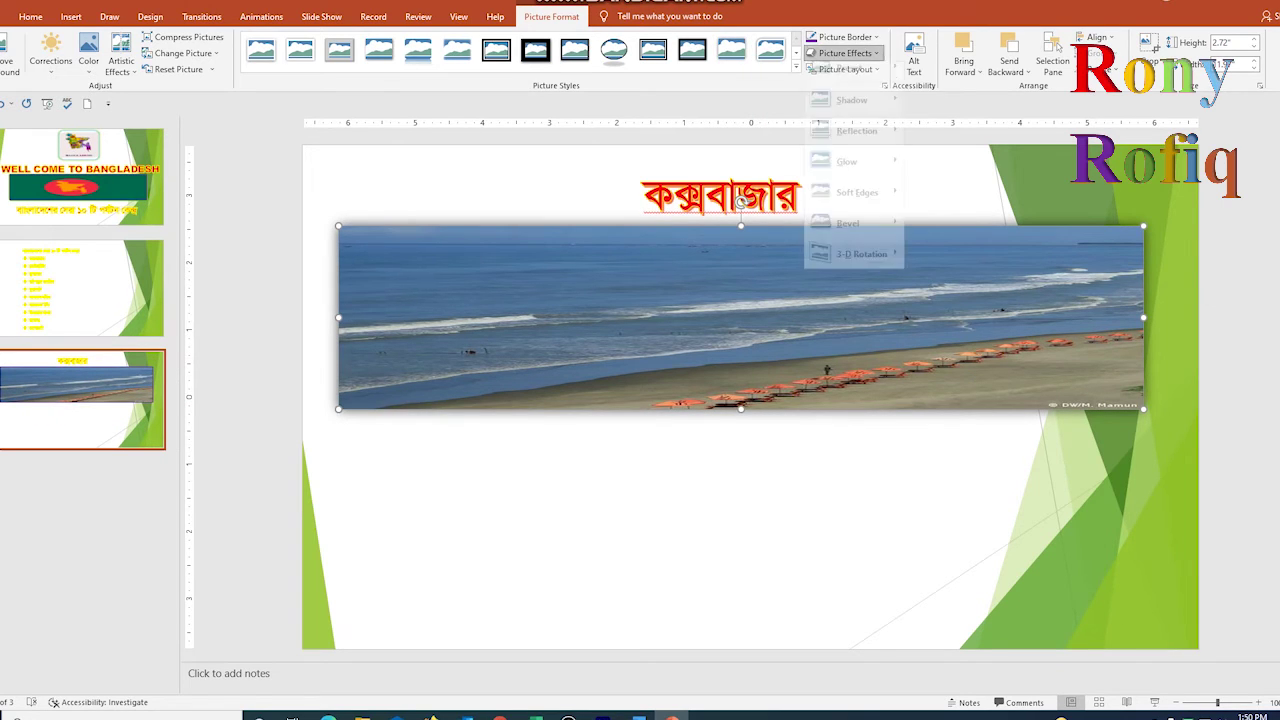
{"action": "mouse_move", "coordinate": [850, 173]}
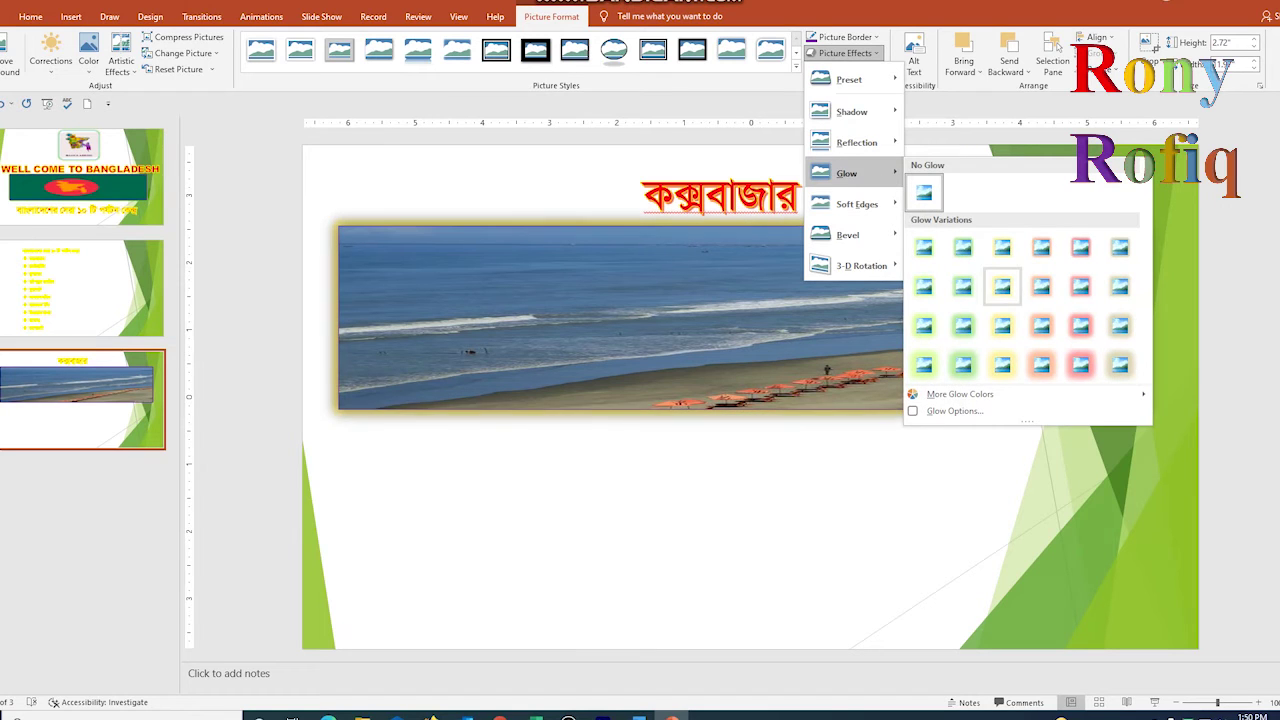
{"action": "left_click", "coordinate": [1002, 326]}
Draw an empty text box across the area below the beach photo
{"action": "key", "text": "Escape"}
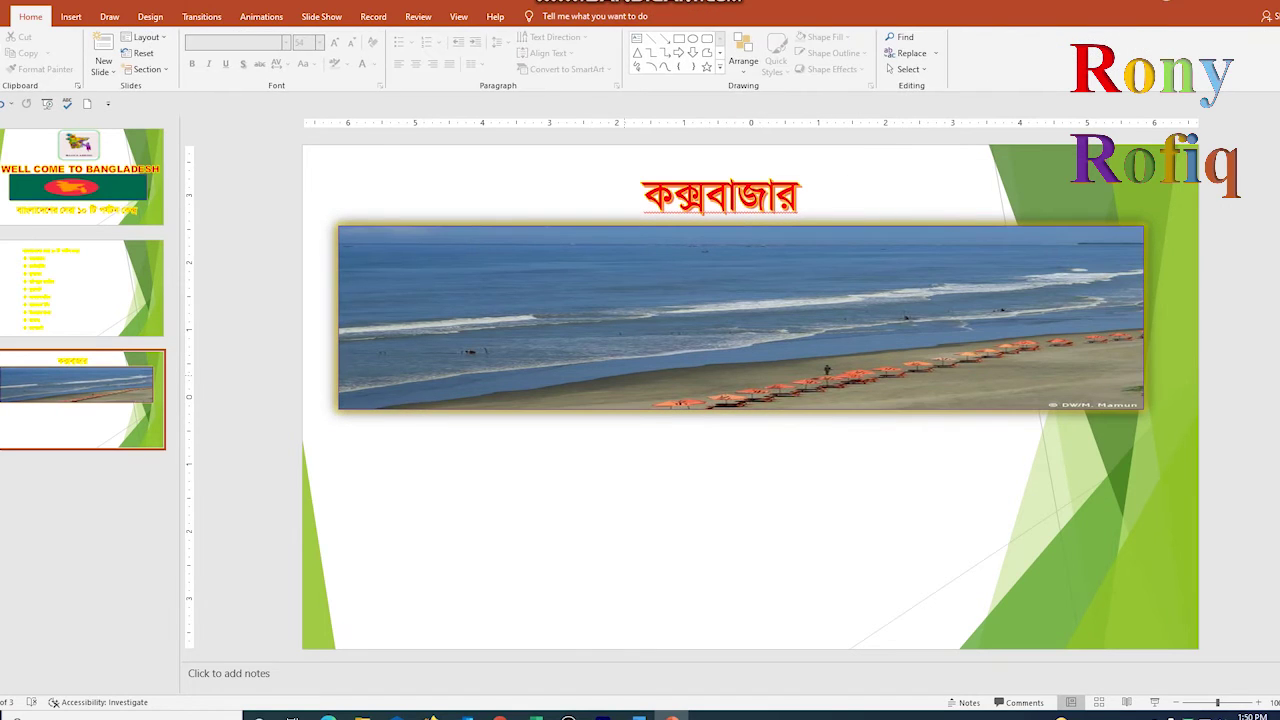
{"action": "left_click", "coordinate": [637, 39]}
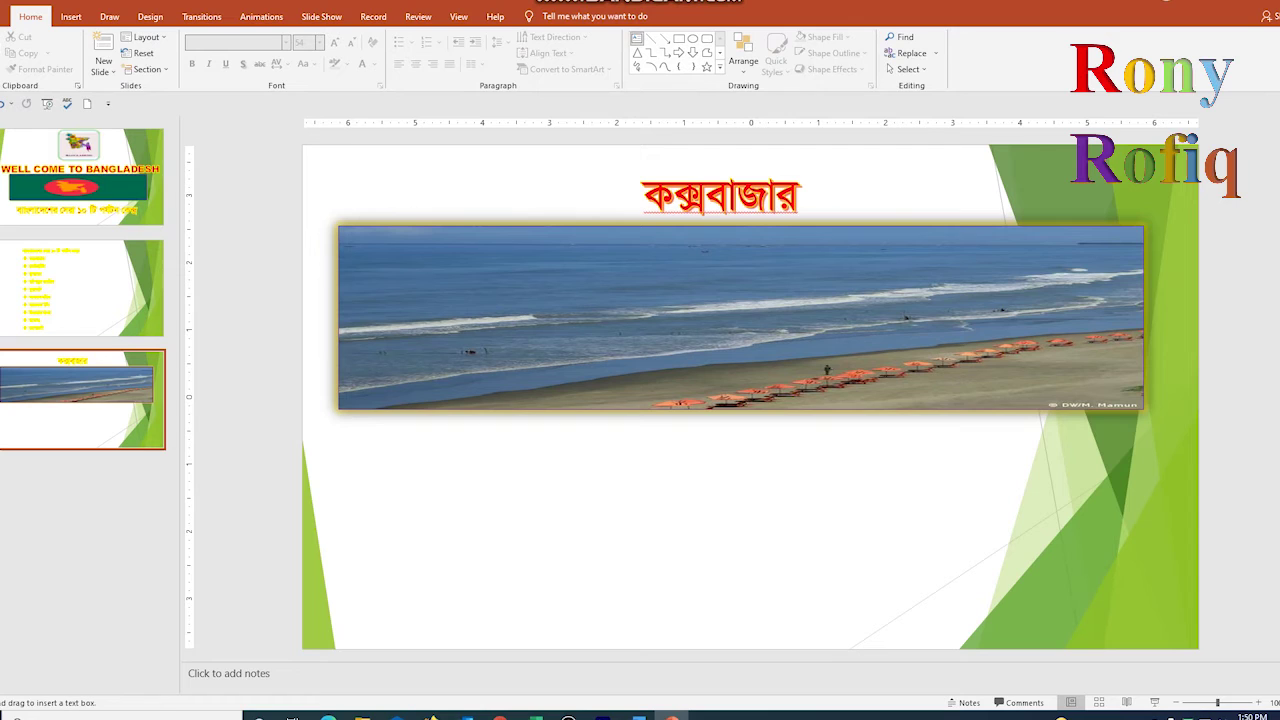
{"action": "left_click_drag", "start_coordinate": [339, 432], "coordinate": [1143, 639]}
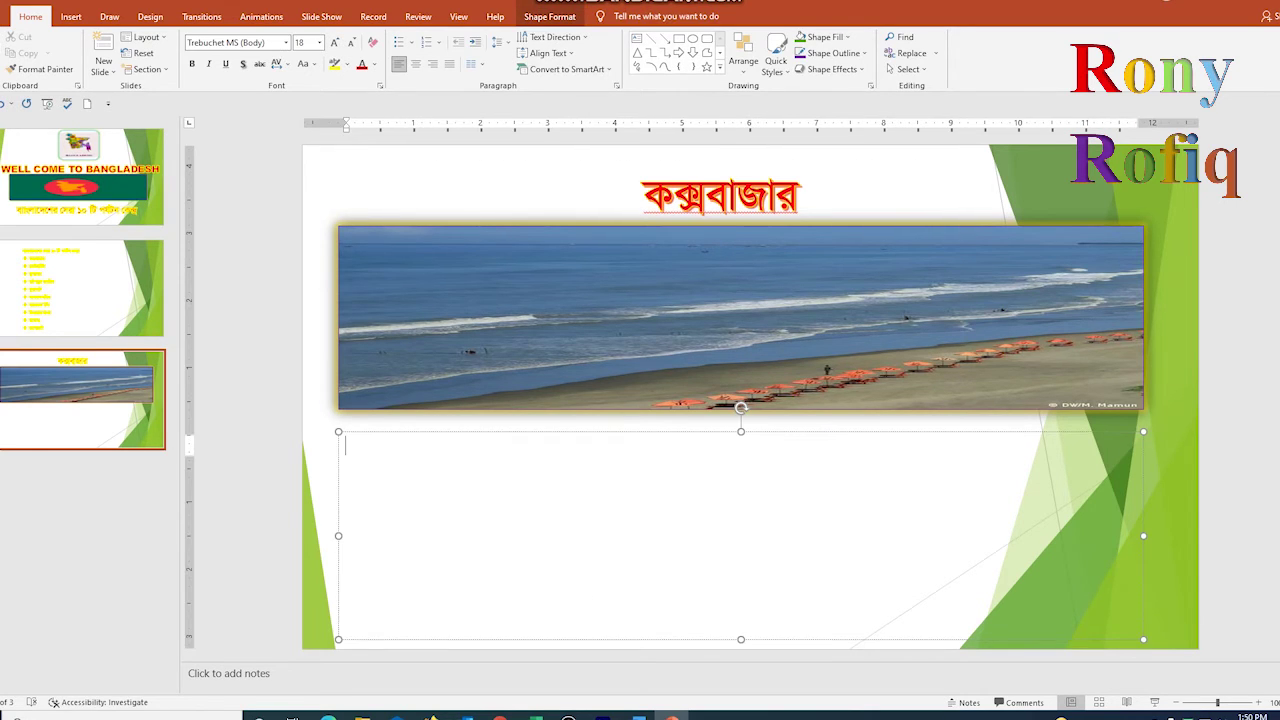
Copy the Cox's Bazar description paragraph from Word and paste it into the slide's text box
{"action": "left_click", "coordinate": [638, 716]}
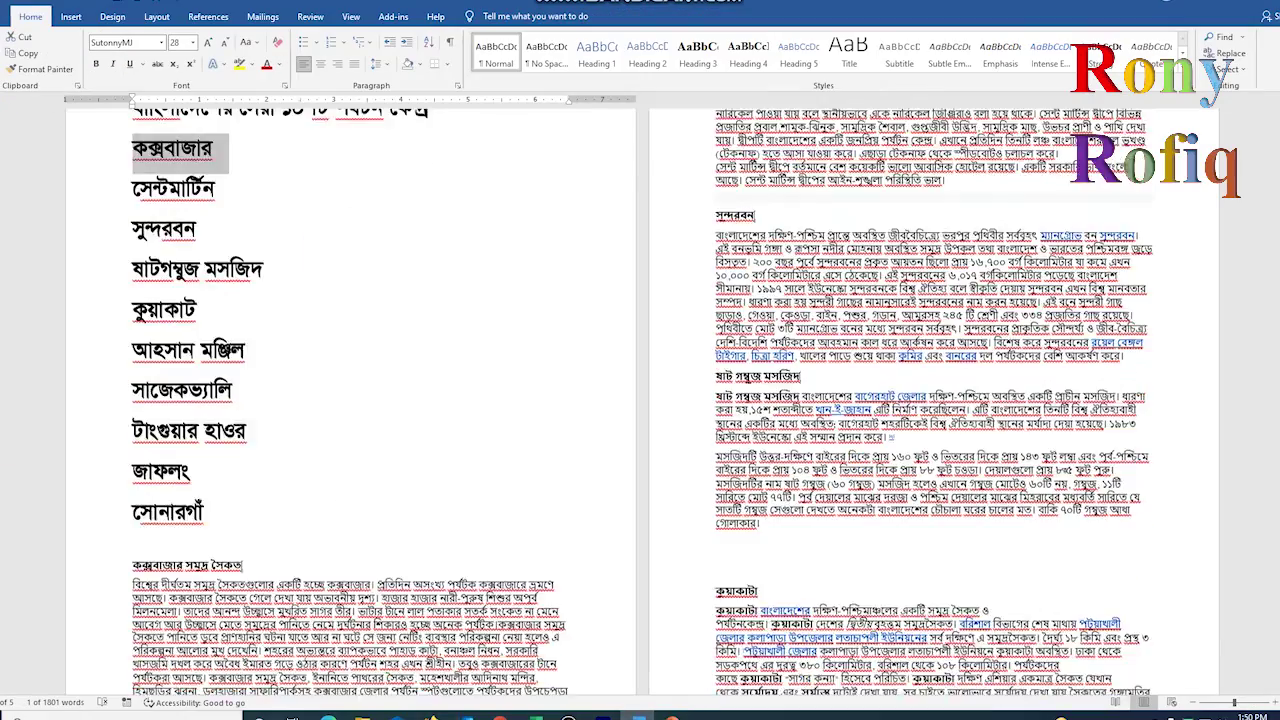
{"action": "scroll", "coordinate": [640, 400], "scroll_direction": "down", "scroll_amount": 5}
{"action": "scroll", "coordinate": [640, 400], "scroll_direction": "down", "scroll_amount": 3}
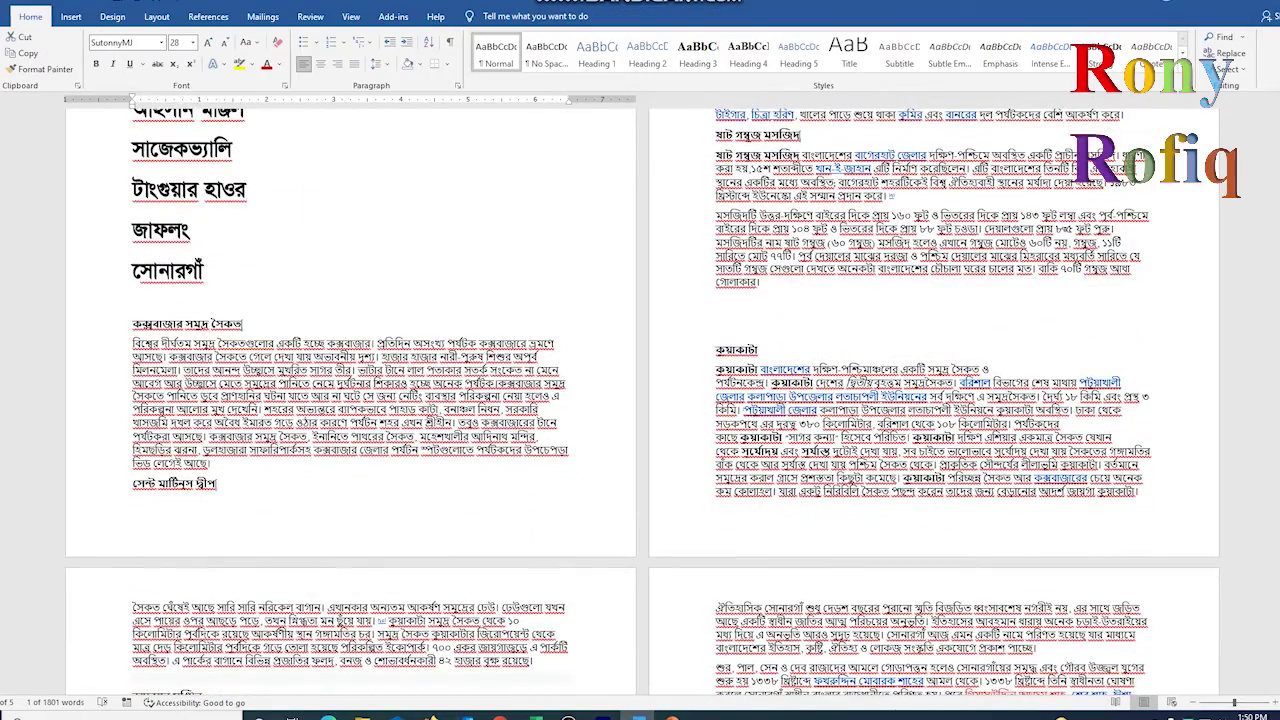
{"action": "left_click_drag", "start_coordinate": [133, 343], "coordinate": [560, 463]}
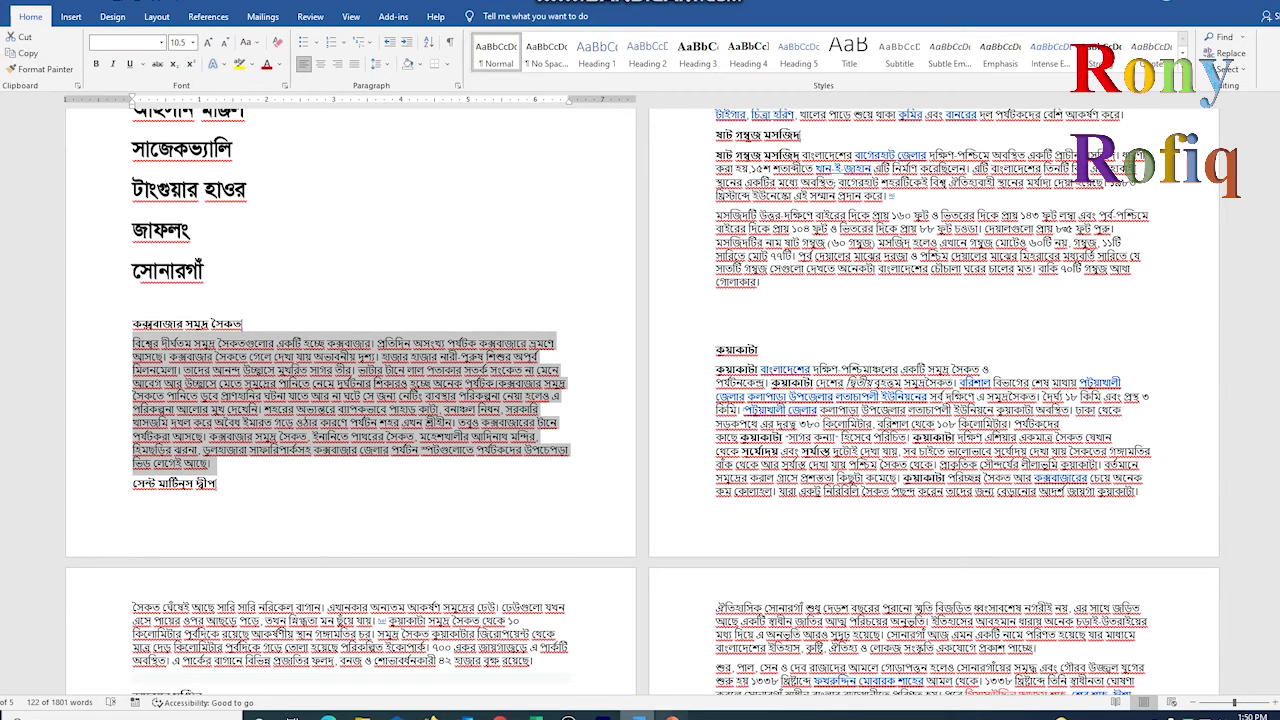
{"action": "left_click", "coordinate": [672, 716]}
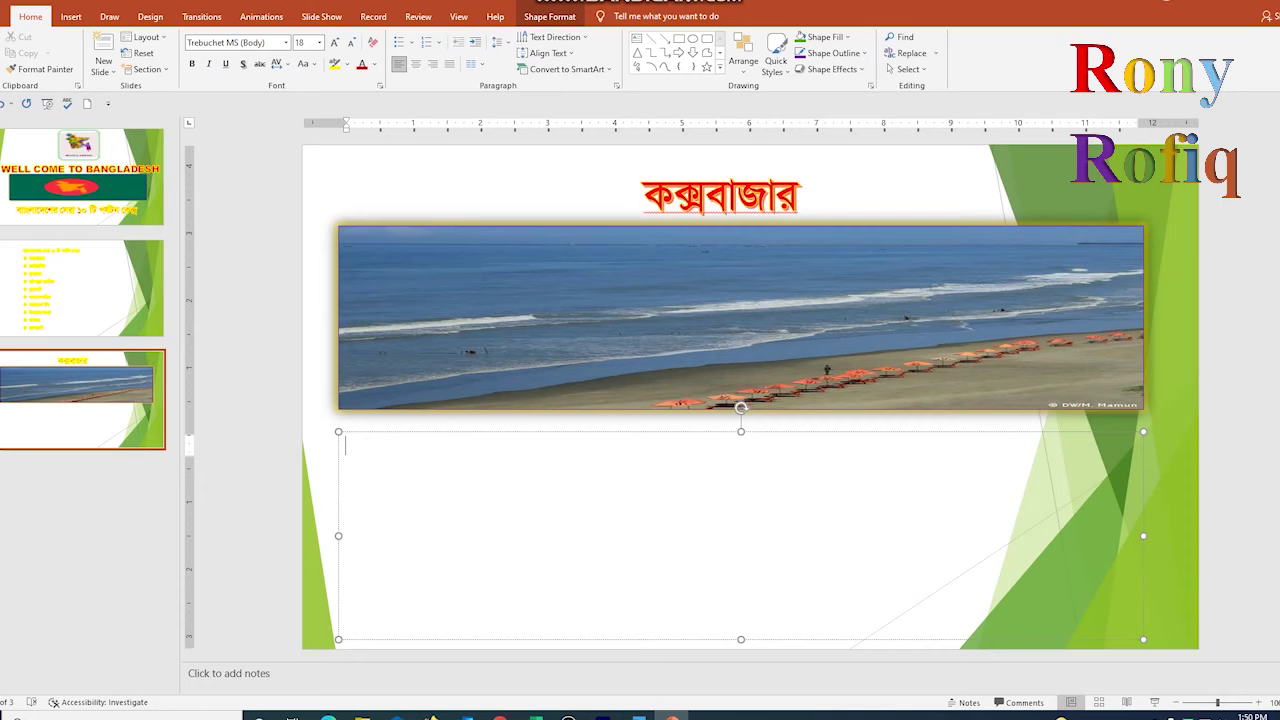
{"action": "key", "text": "ctrl+v"}
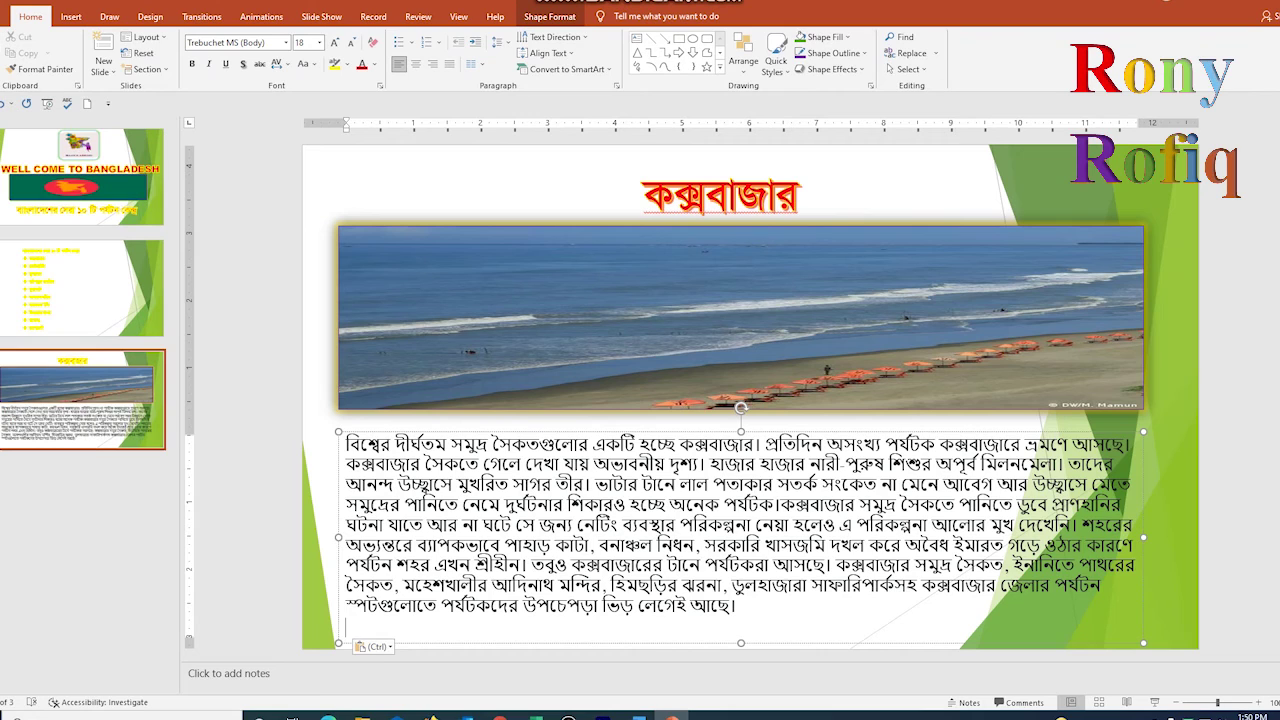
Apply the red WordArt style to all of the pasted Bengali paragraph
{"action": "key", "text": "ctrl+a"}
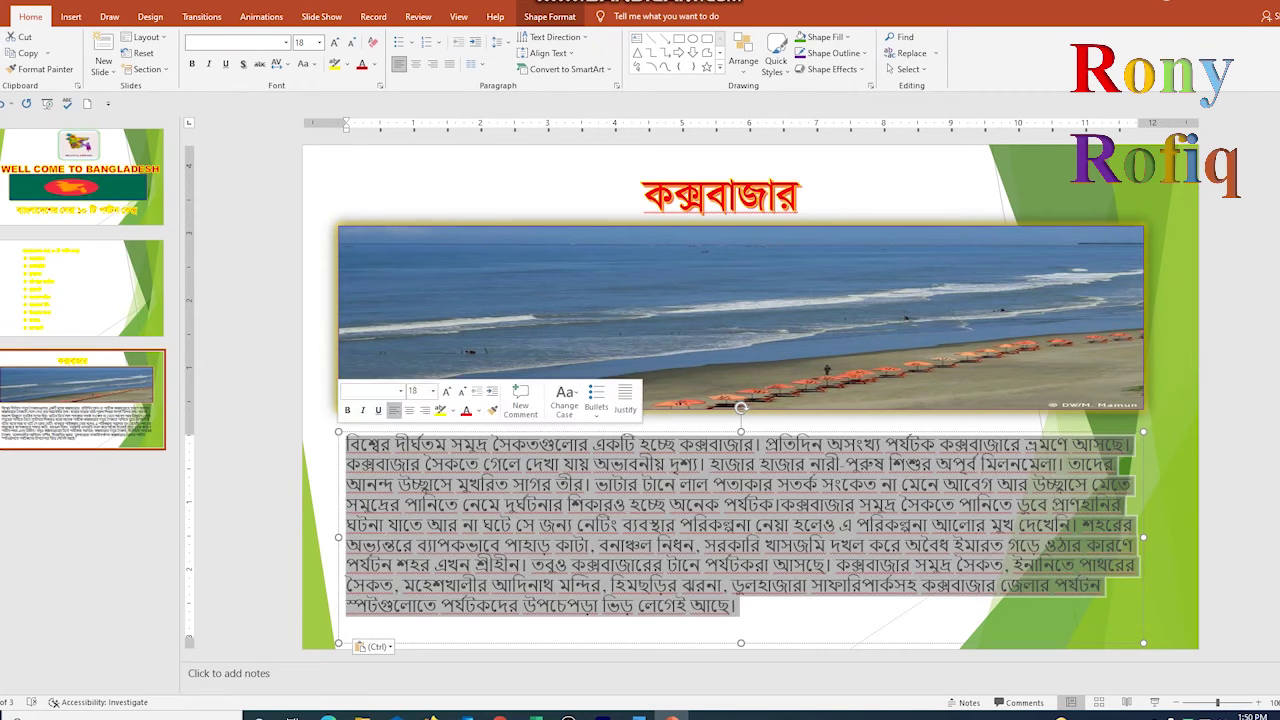
{"action": "left_click", "coordinate": [549, 16]}
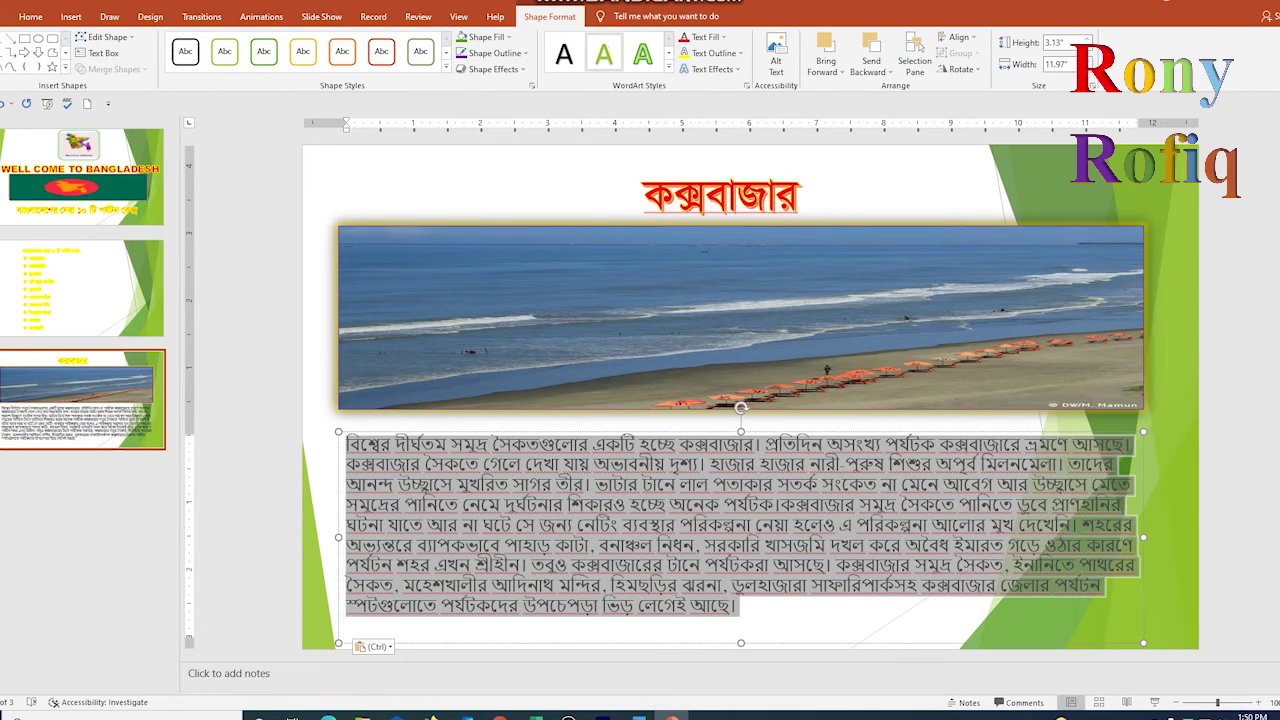
{"action": "left_click", "coordinate": [669, 68]}
{"action": "left_click", "coordinate": [642, 132]}
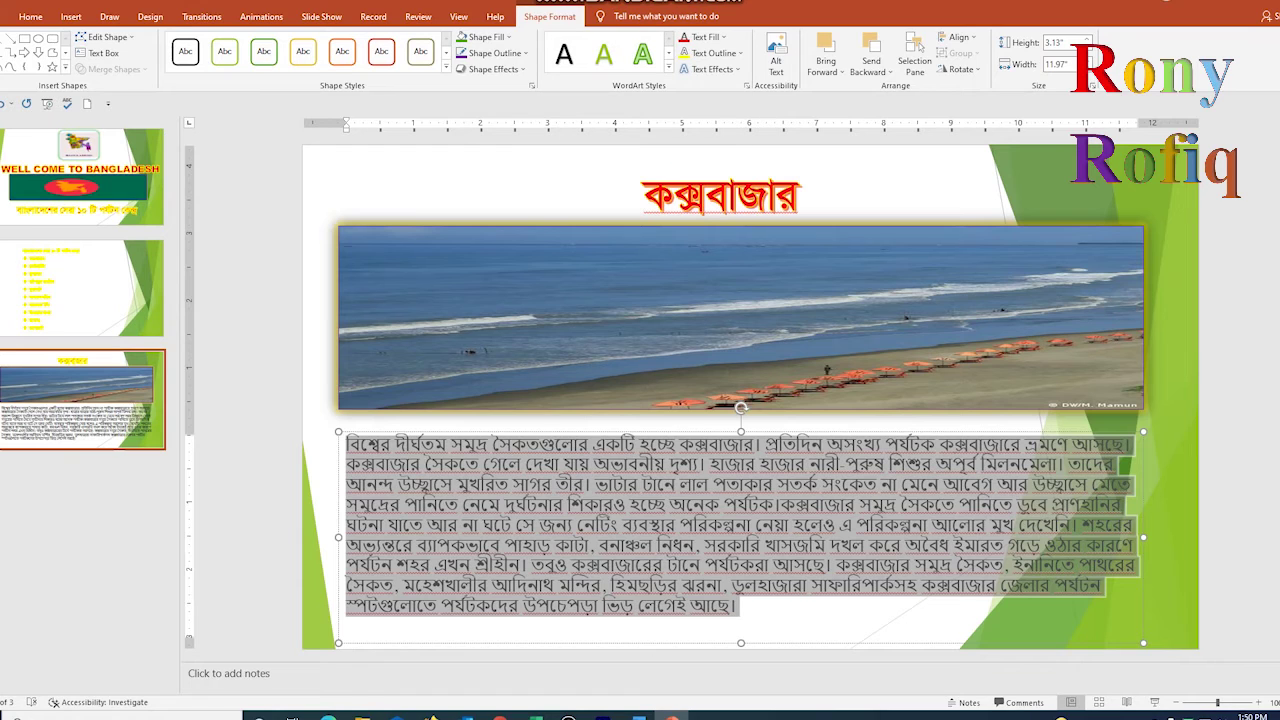
{"action": "left_click", "coordinate": [725, 37]}
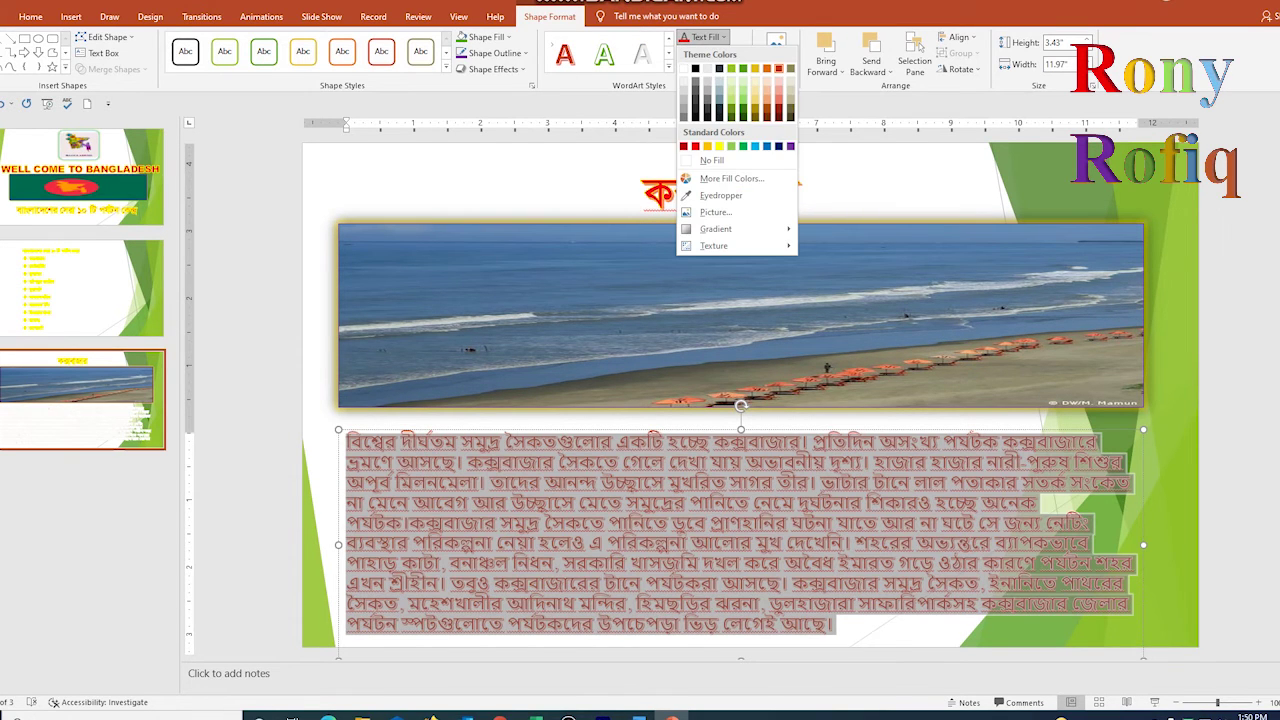
{"action": "key", "text": "Escape"}
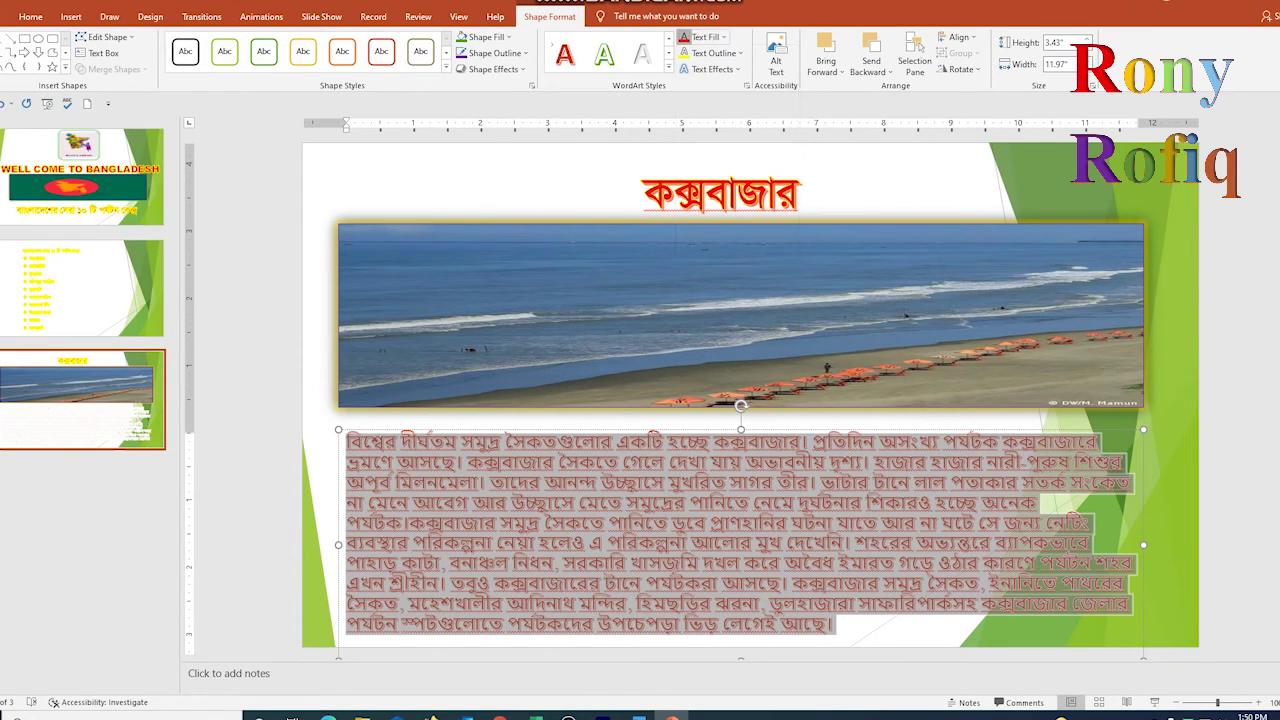
{"action": "left_click", "coordinate": [740, 53]}
{"action": "key", "text": "Escape"}
Select the কক্সবাজার title box as a whole object
{"action": "left_click", "coordinate": [833, 623]}
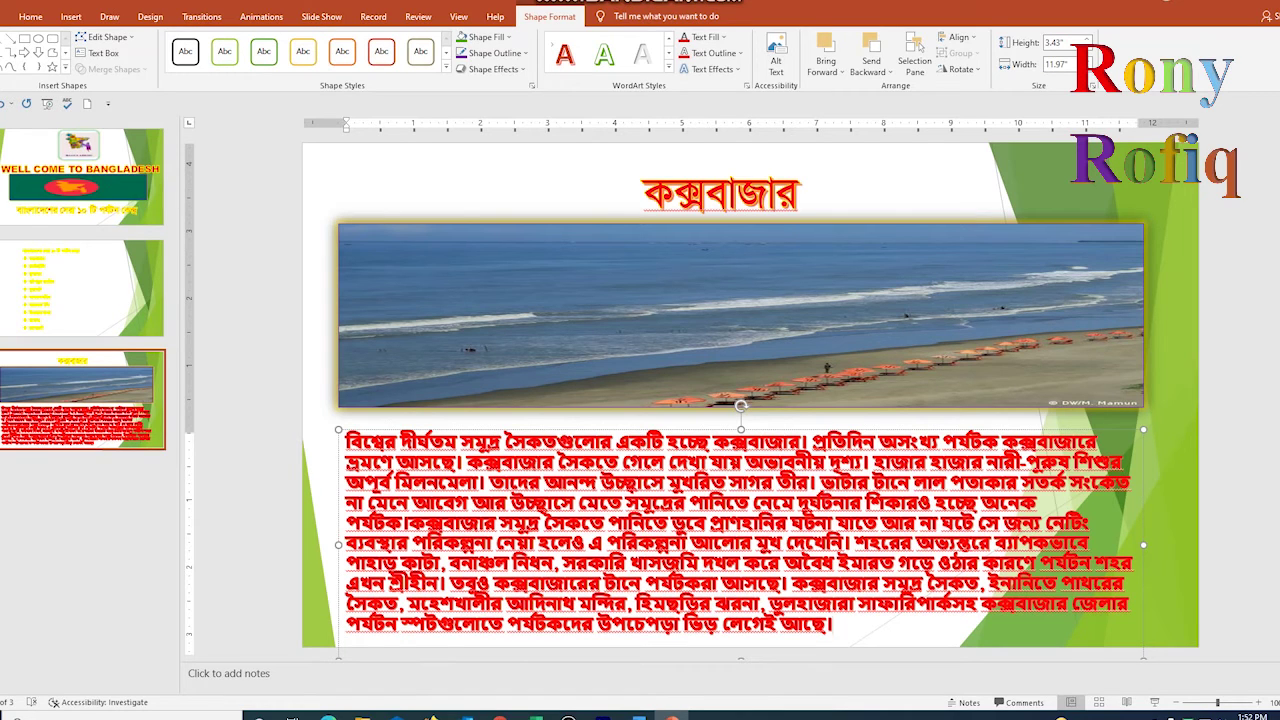
{"action": "left_click", "coordinate": [720, 193]}
{"action": "key", "text": "Escape"}
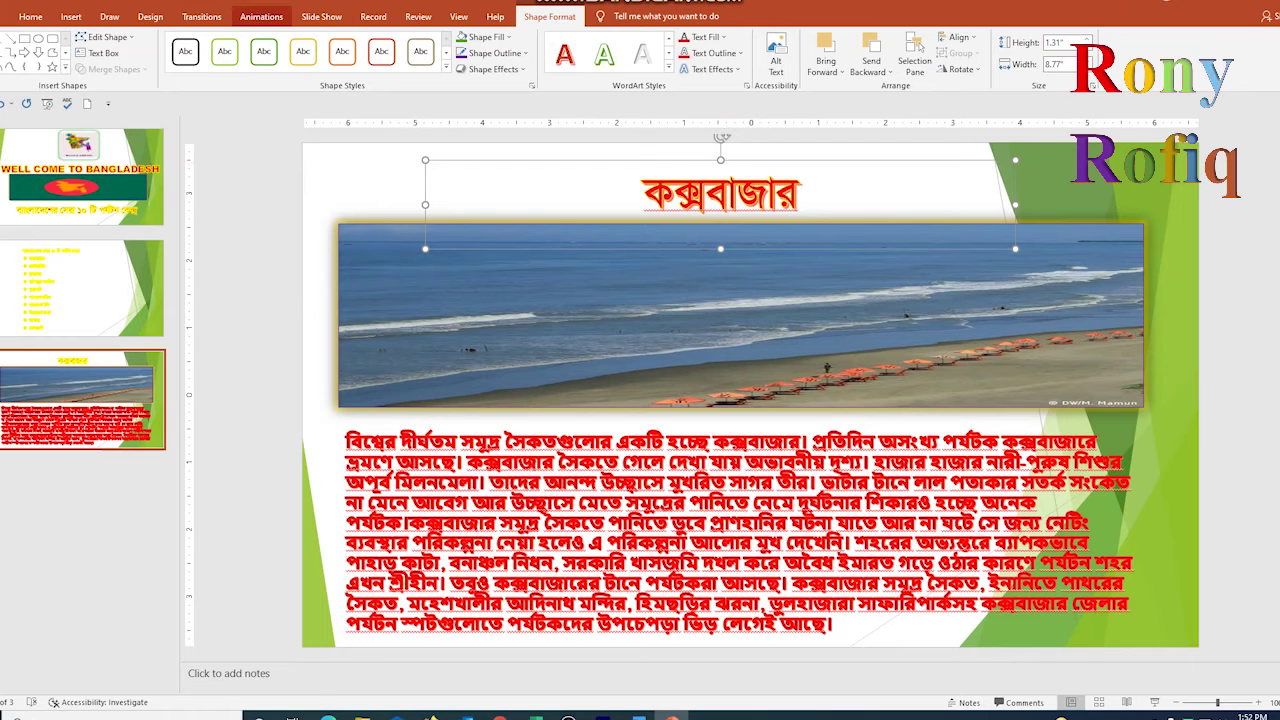
Give the কক্সবাজার title and the beach photo Grow & Turn animations
{"action": "left_click", "coordinate": [261, 16]}
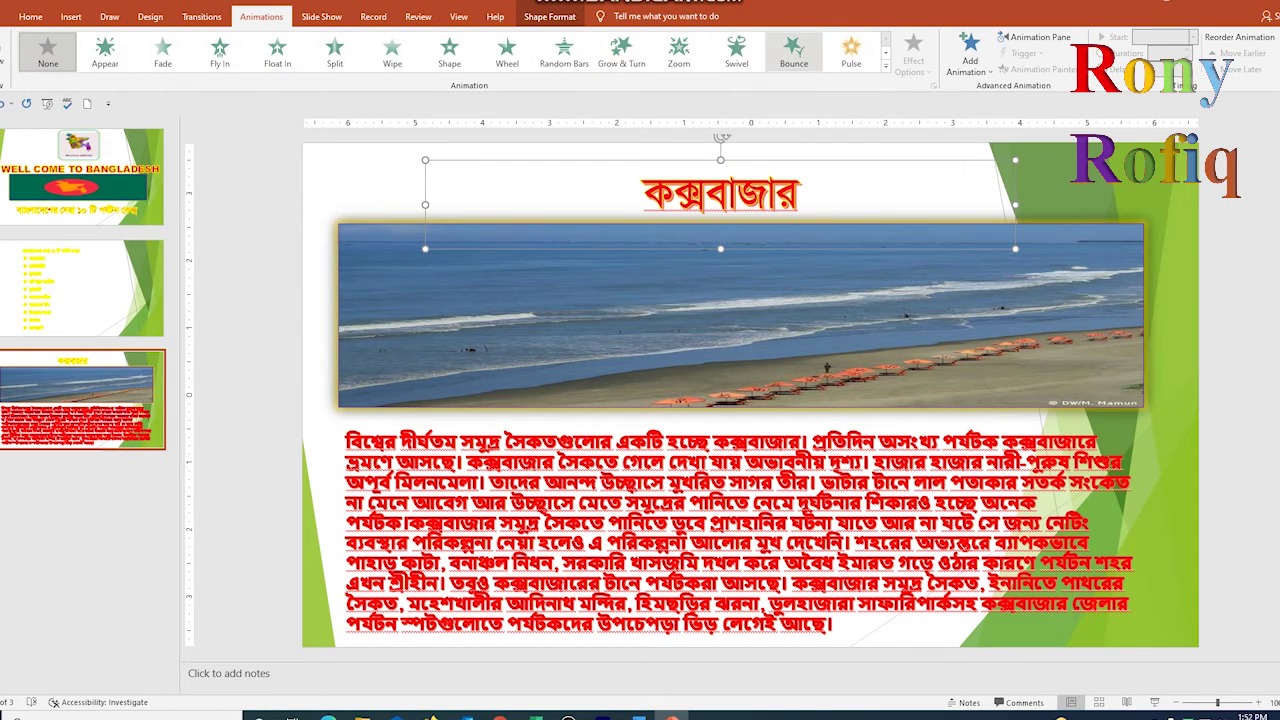
{"action": "left_click", "coordinate": [621, 50]}
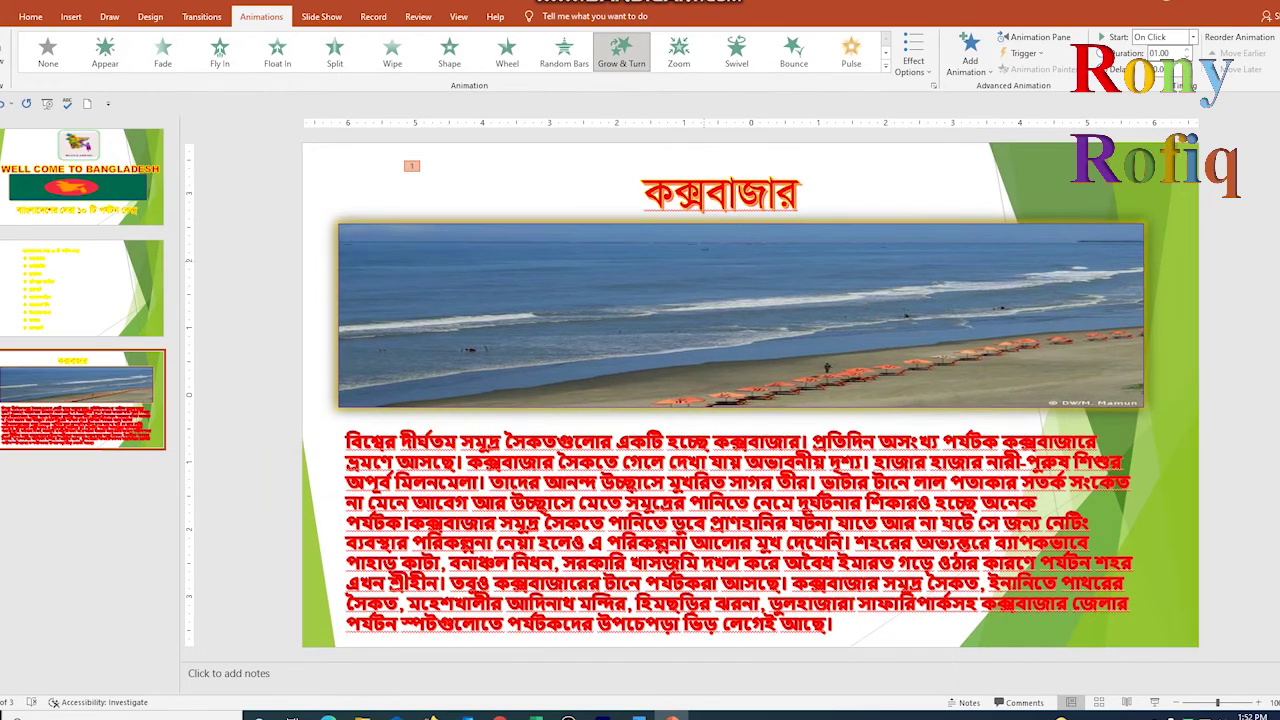
{"action": "left_click", "coordinate": [741, 315]}
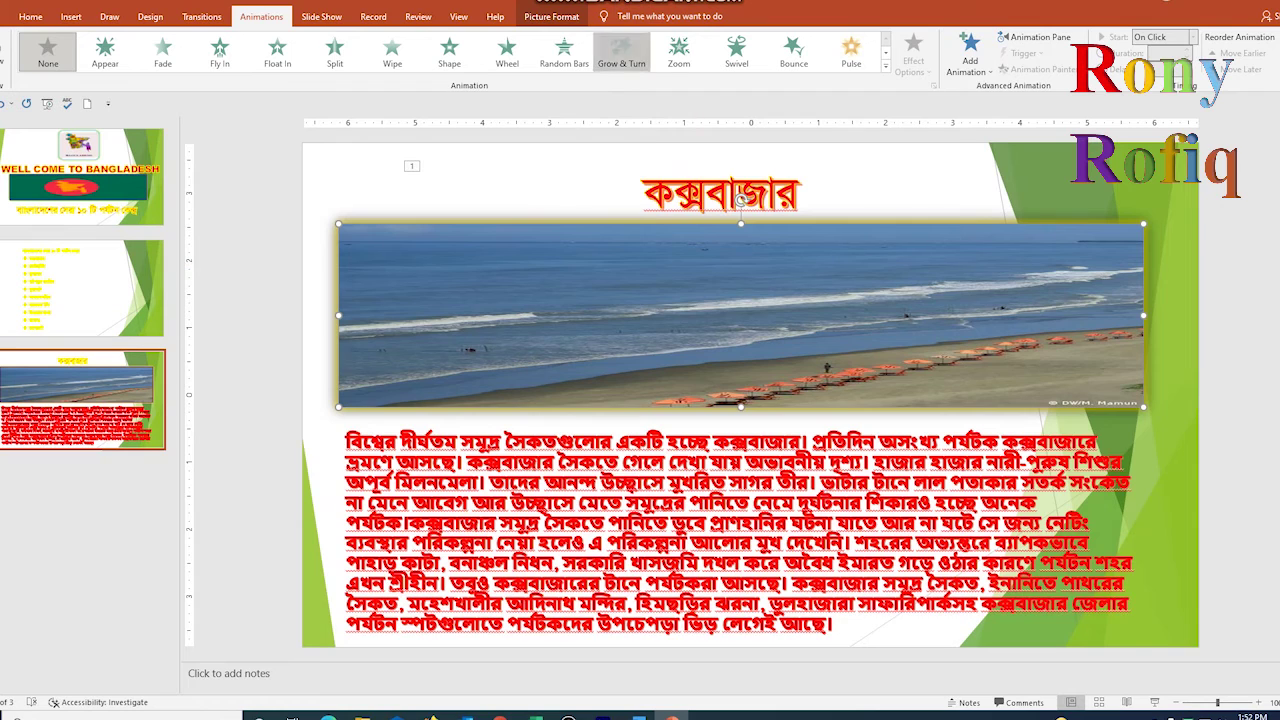
{"action": "left_click", "coordinate": [621, 50]}
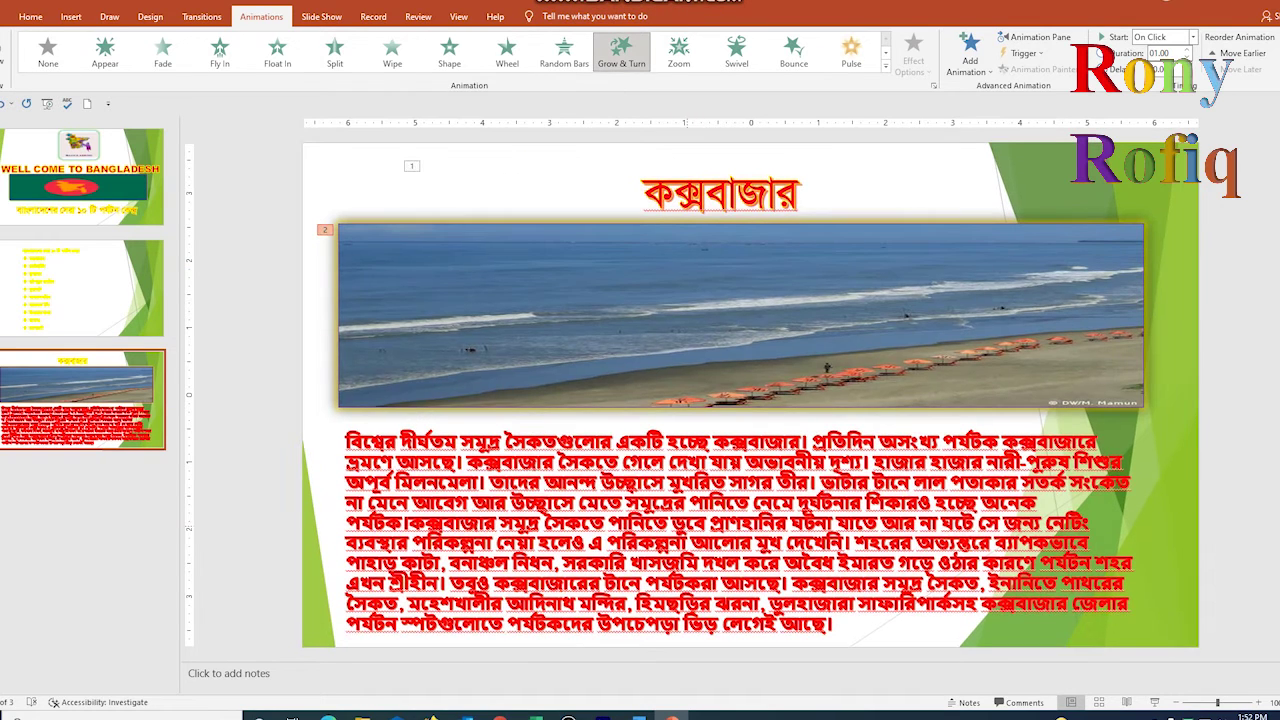
Apply the Wave emphasis animation to the Bengali description paragraph
{"action": "left_click", "coordinate": [741, 430]}
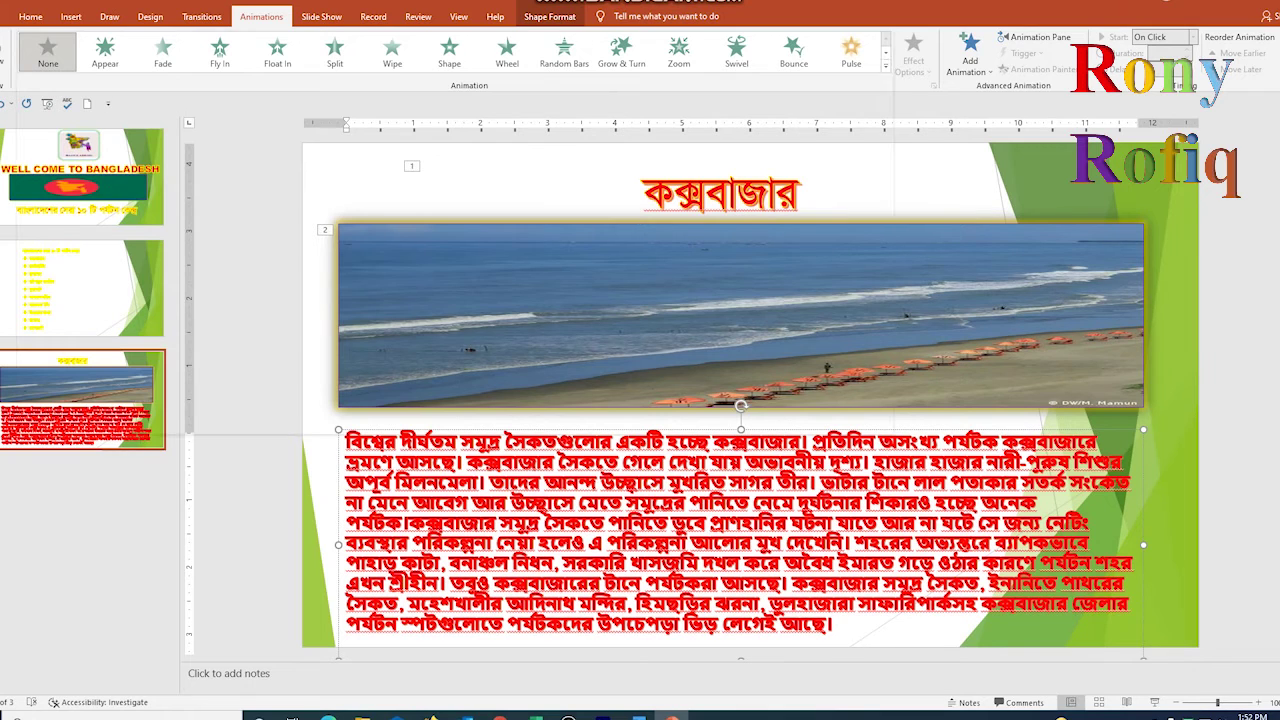
{"action": "left_click", "coordinate": [885, 65]}
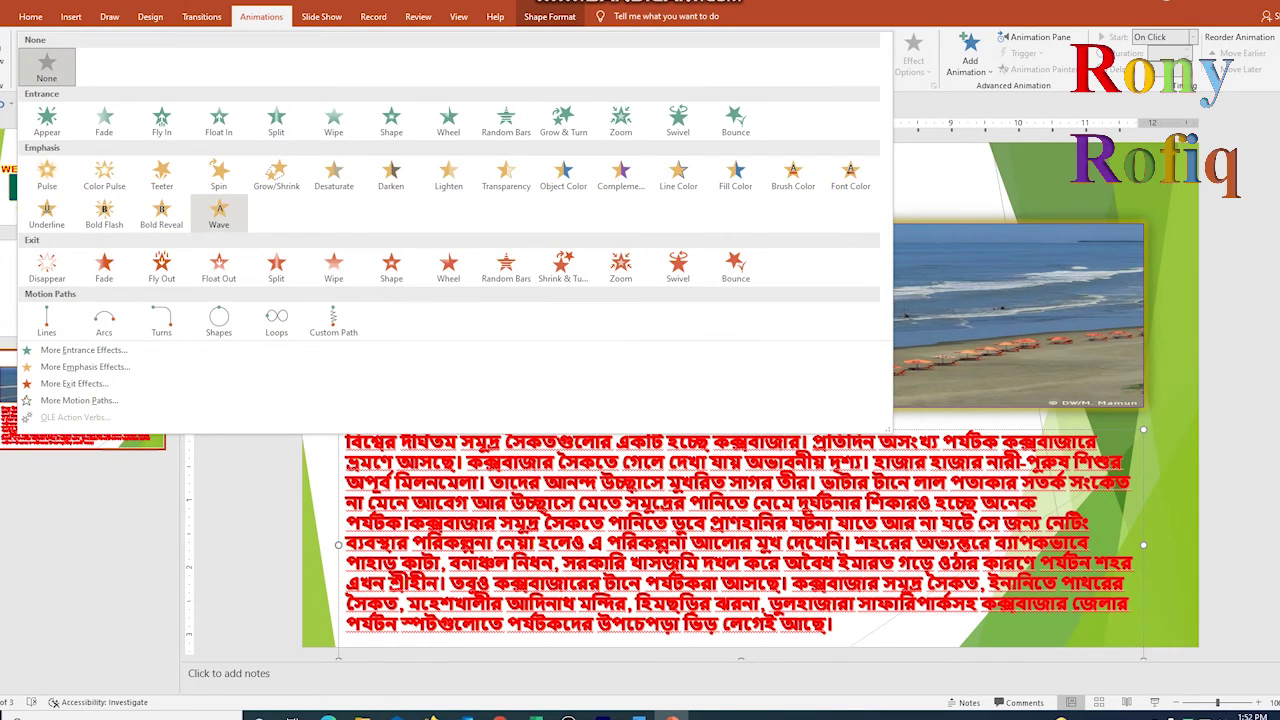
{"action": "left_click", "coordinate": [219, 212]}
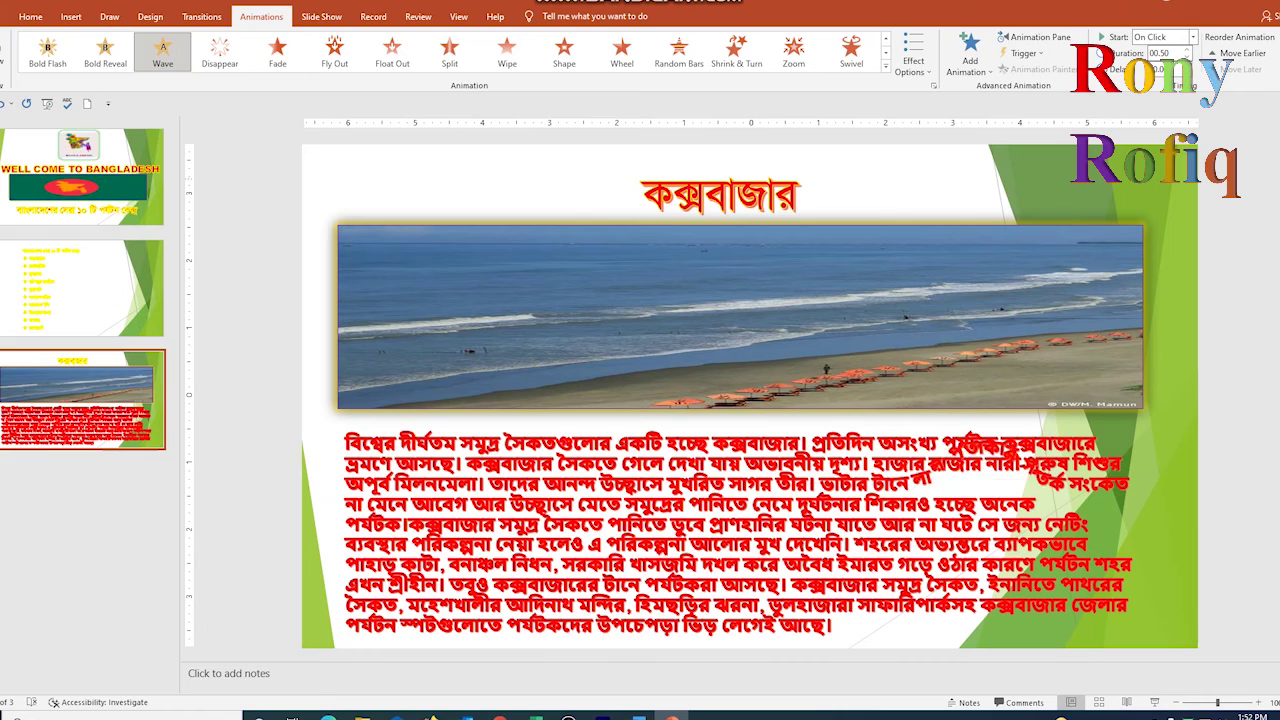
{"action": "left_click", "coordinate": [30, 16]}
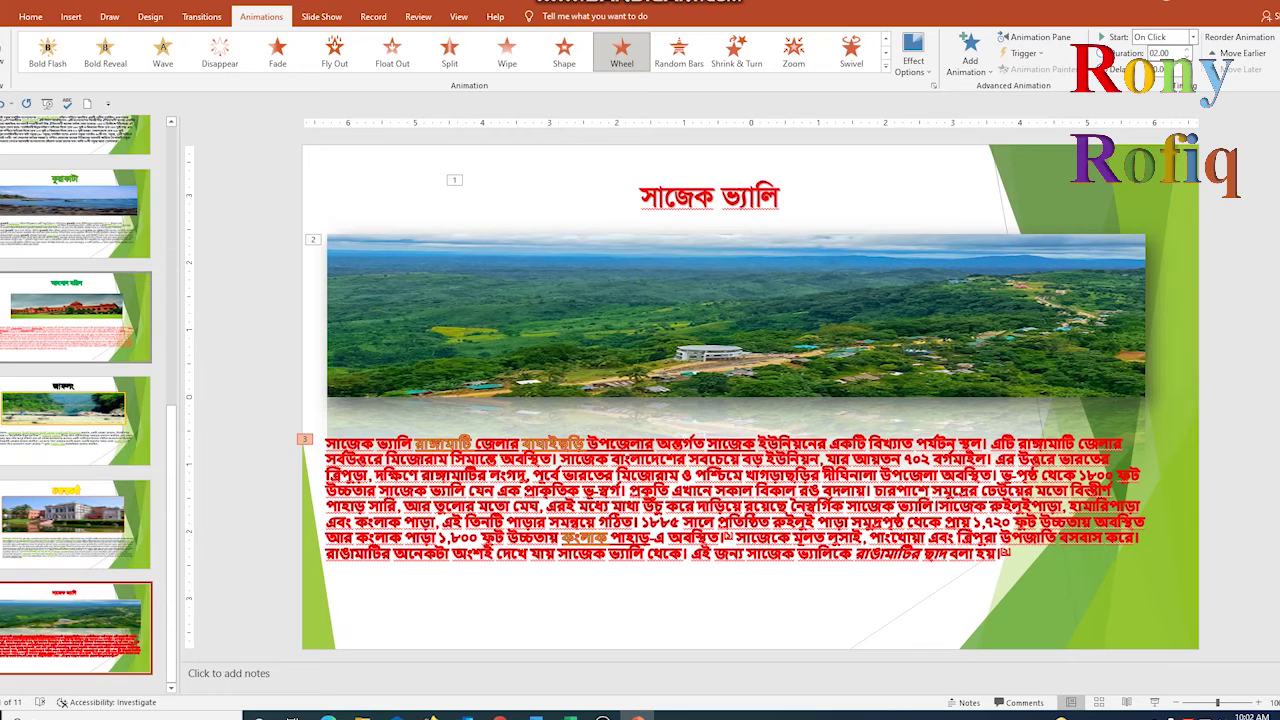
Restyle slide 2's list of ten places as red text with a dark outline
{"action": "left_click_drag", "start_coordinate": [1274, 605], "coordinate": [1274, 590]}
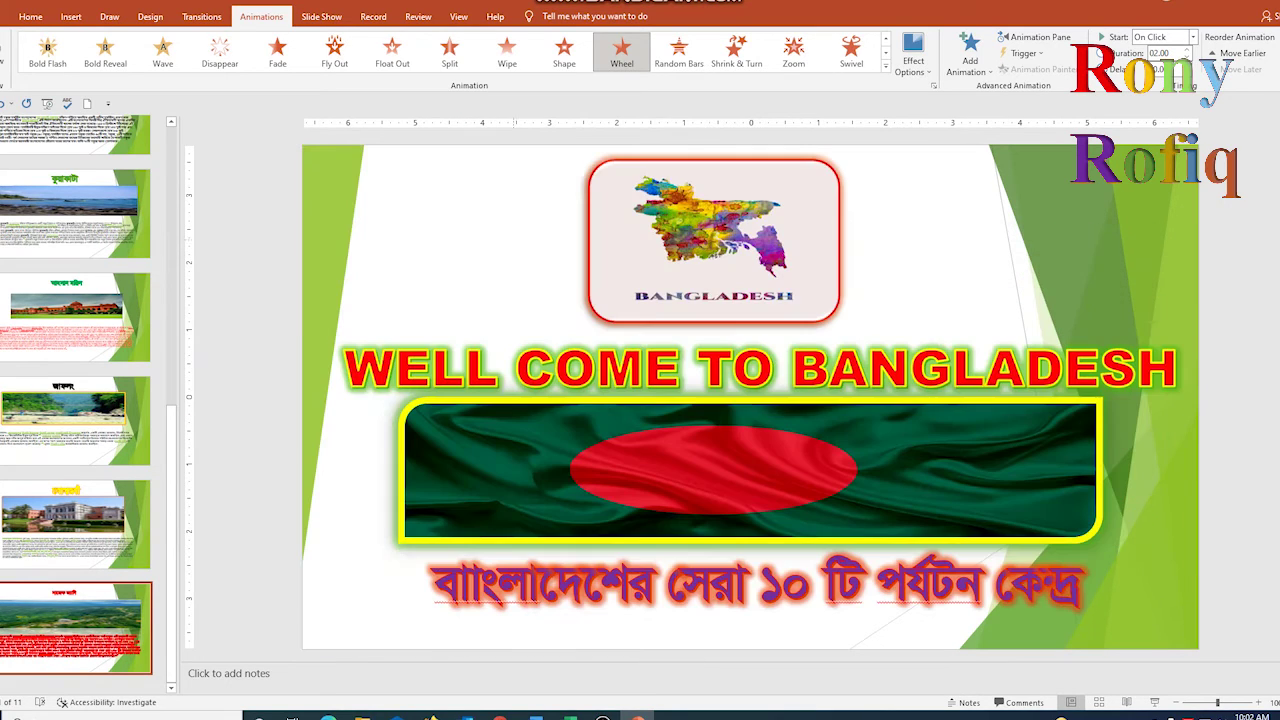
{"action": "left_click", "coordinate": [76, 276]}
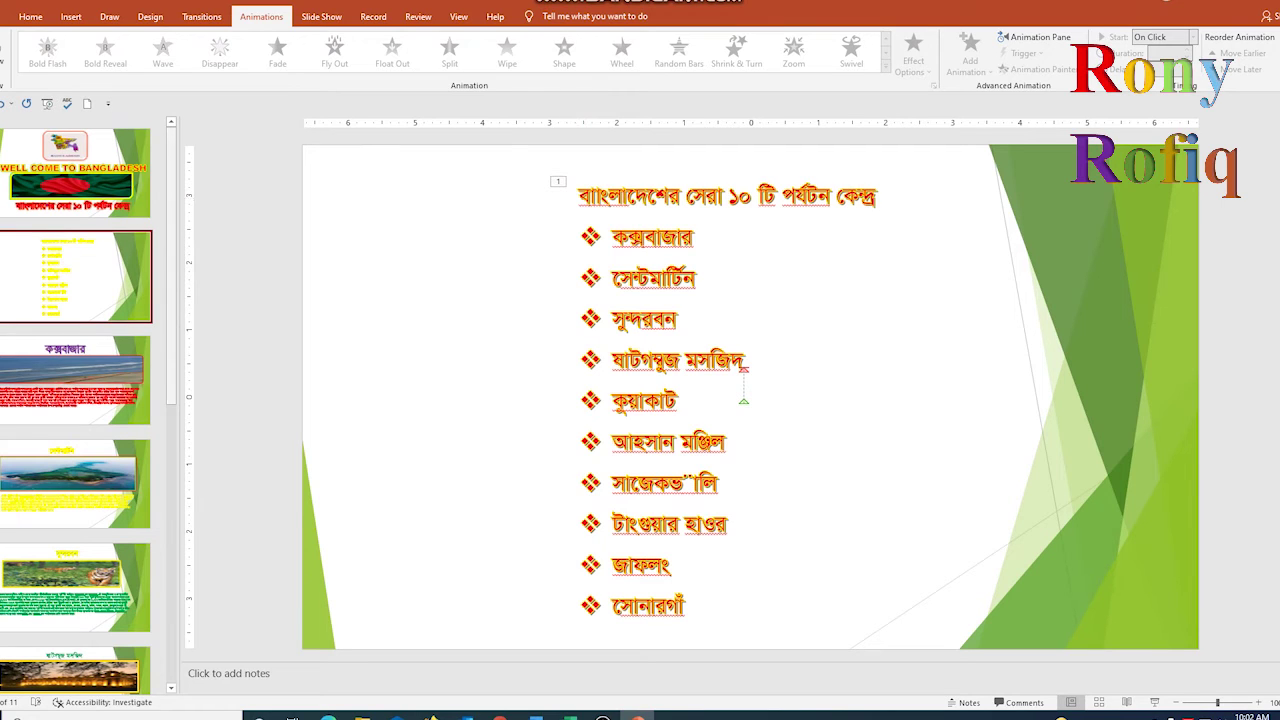
{"action": "left_click_drag", "start_coordinate": [578, 195], "coordinate": [686, 606]}
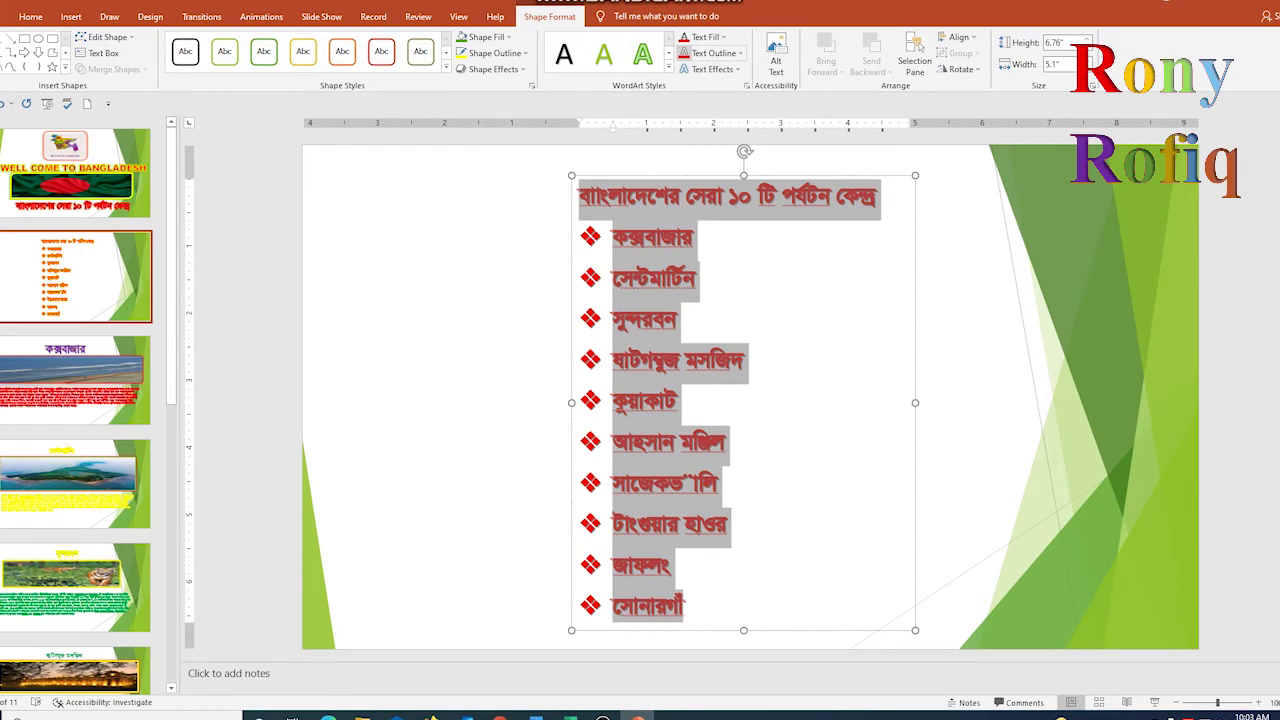
{"action": "left_click", "coordinate": [695, 278]}
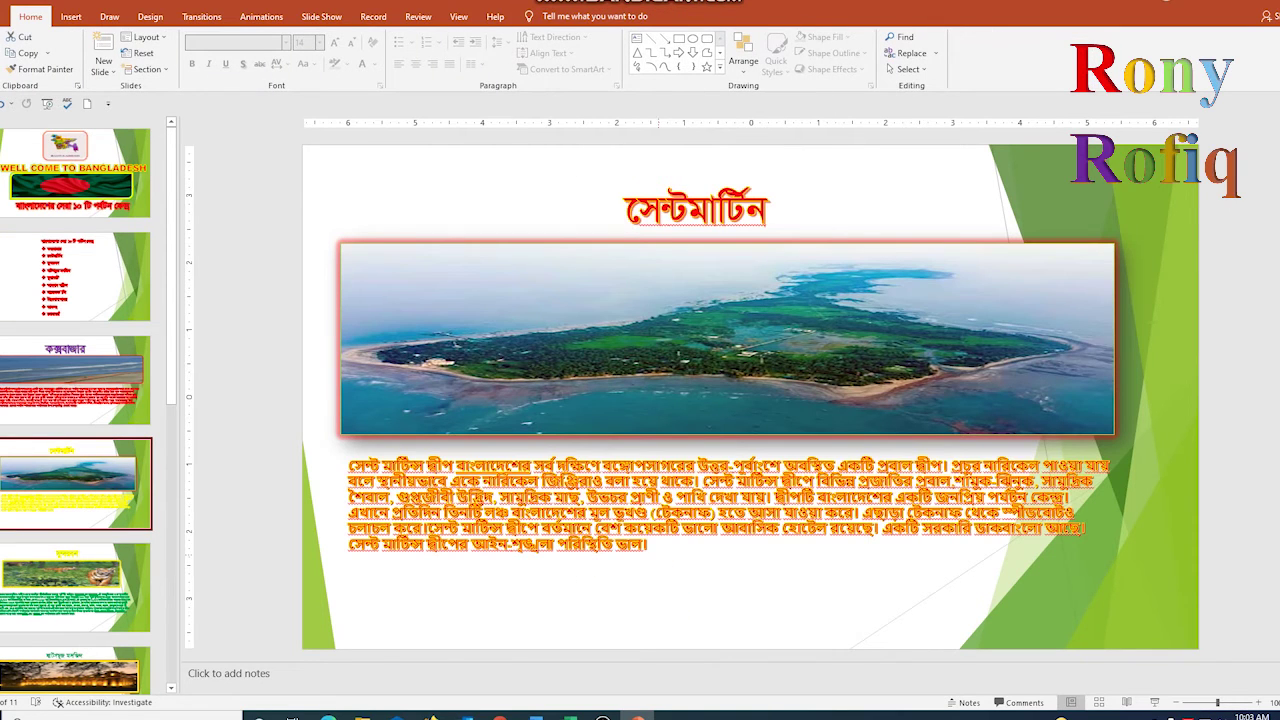
Make the St. Martin description paragraph on slide 4 red with an outline
{"action": "triple_click", "coordinate": [700, 500]}
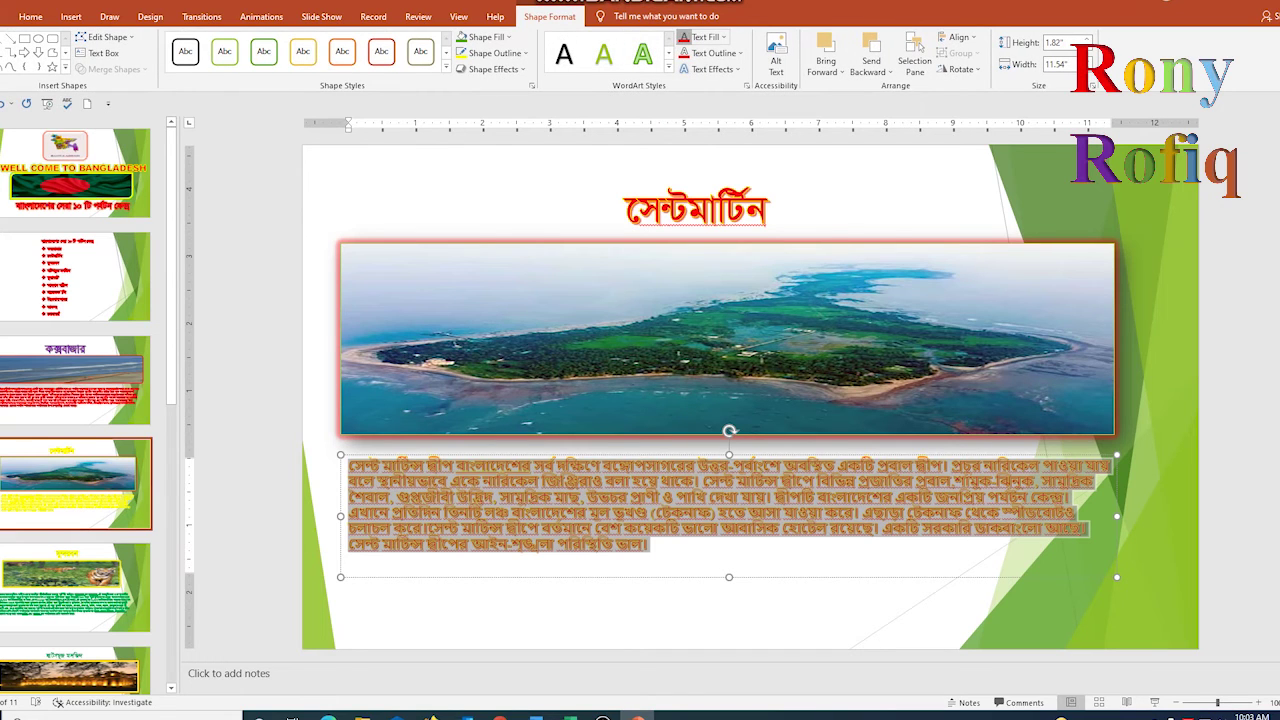
{"action": "left_click", "coordinate": [692, 53]}
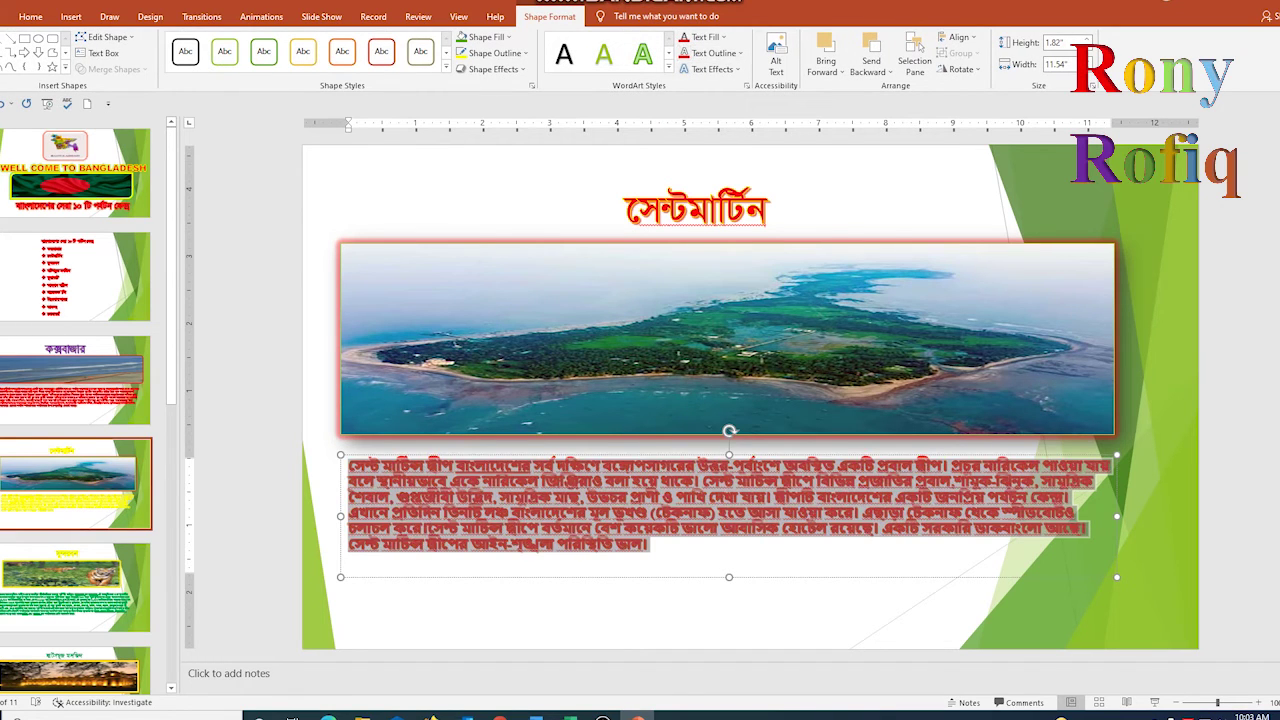
{"action": "left_click", "coordinate": [349, 562]}
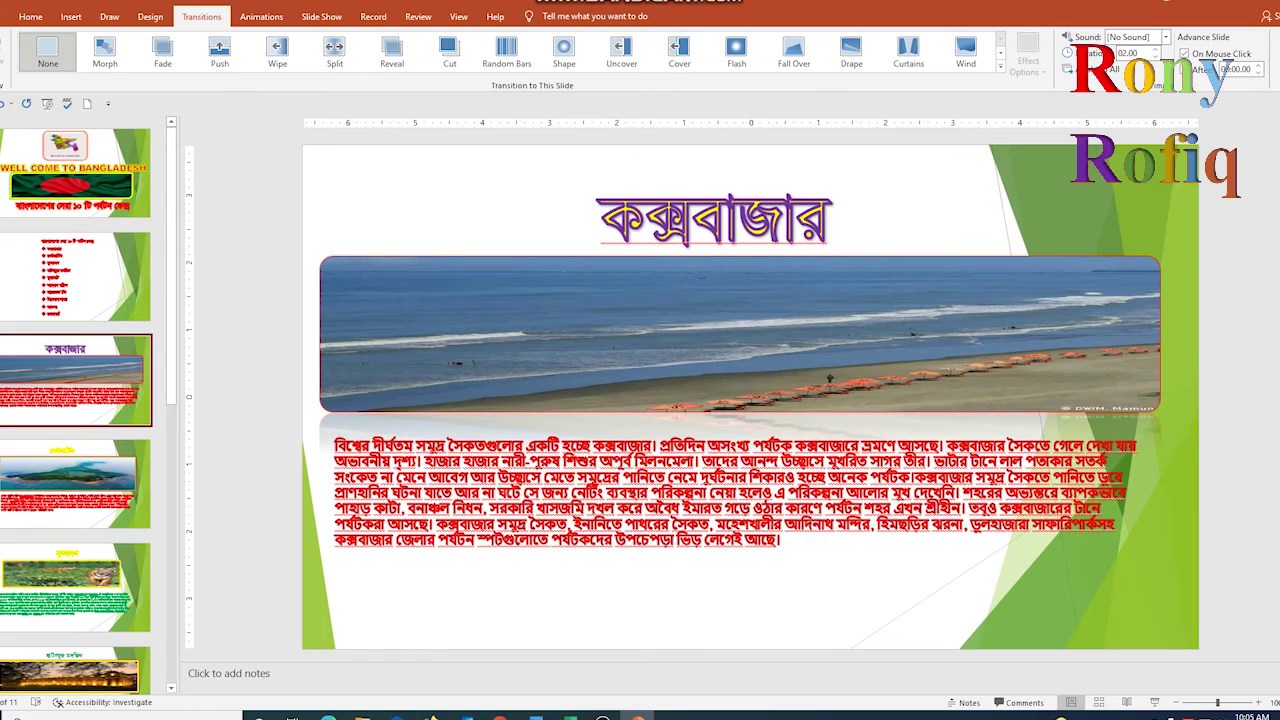
Try Flash, Fall Over, Drape, Cut, Split and Wipe transitions, ending on Wipe, then select the next slide
{"action": "left_click", "coordinate": [736, 52]}
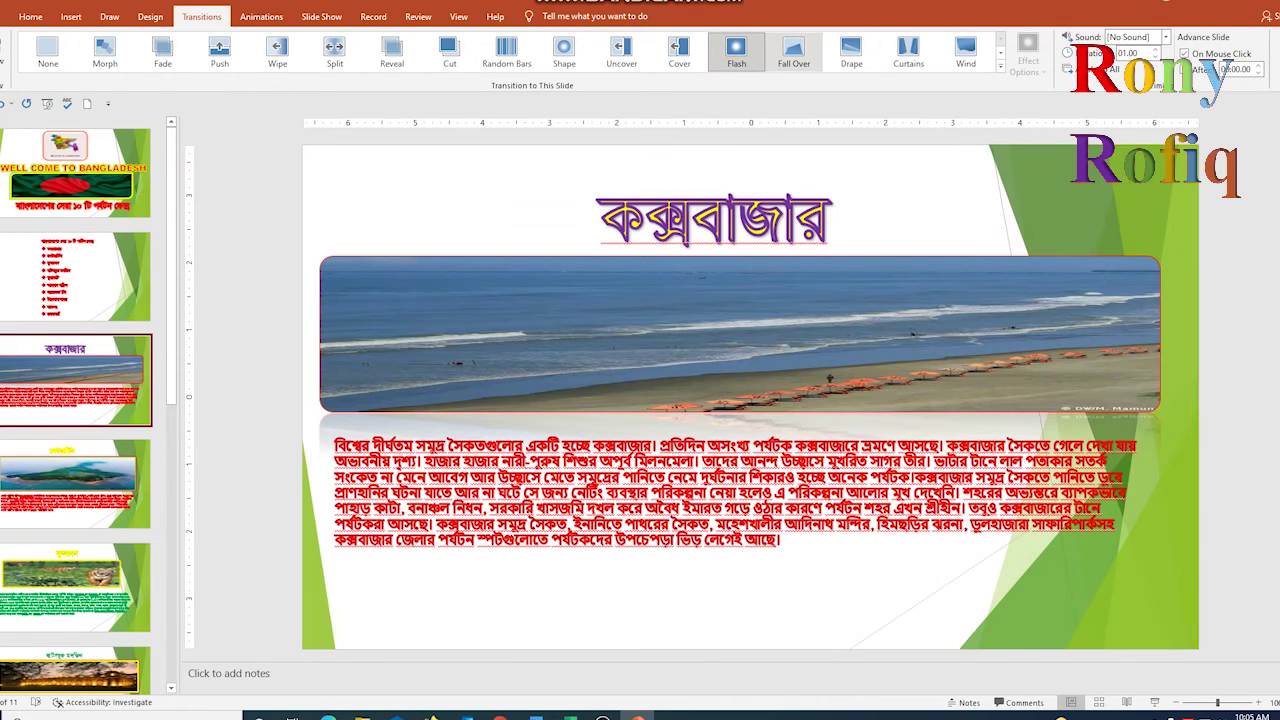
{"action": "left_click", "coordinate": [793, 52]}
{"action": "left_click", "coordinate": [851, 52]}
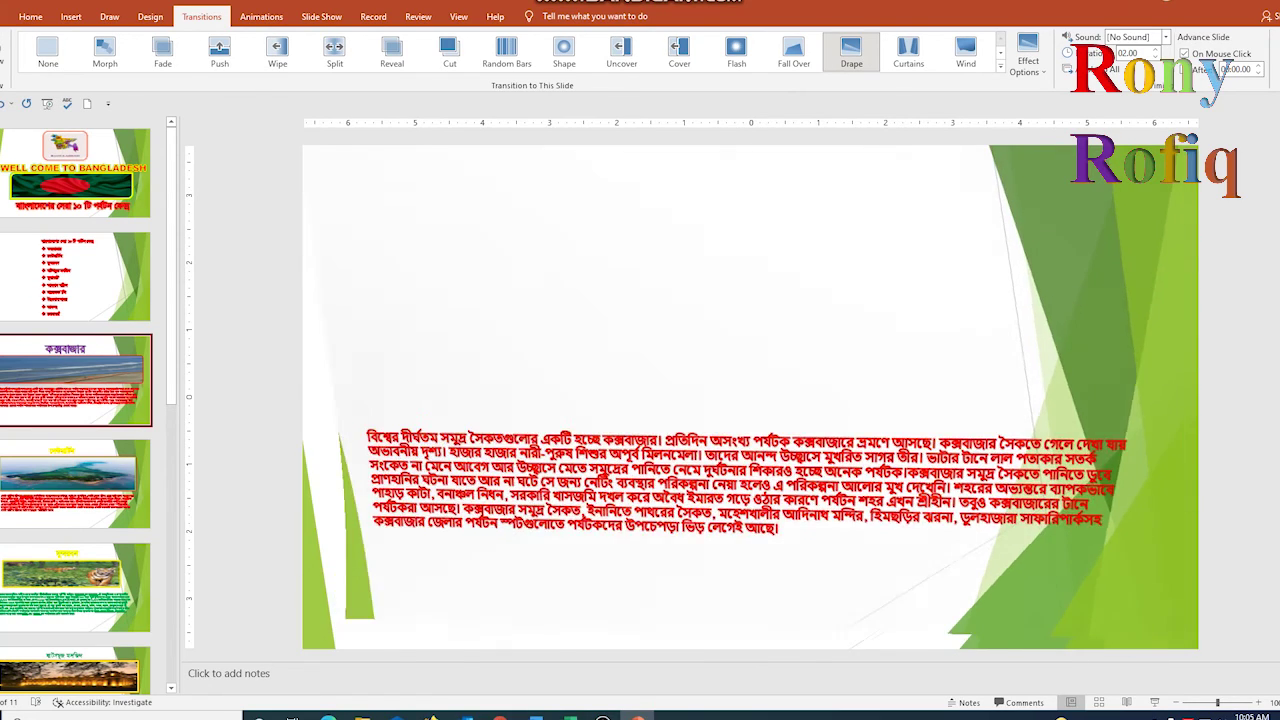
{"action": "left_click", "coordinate": [449, 52]}
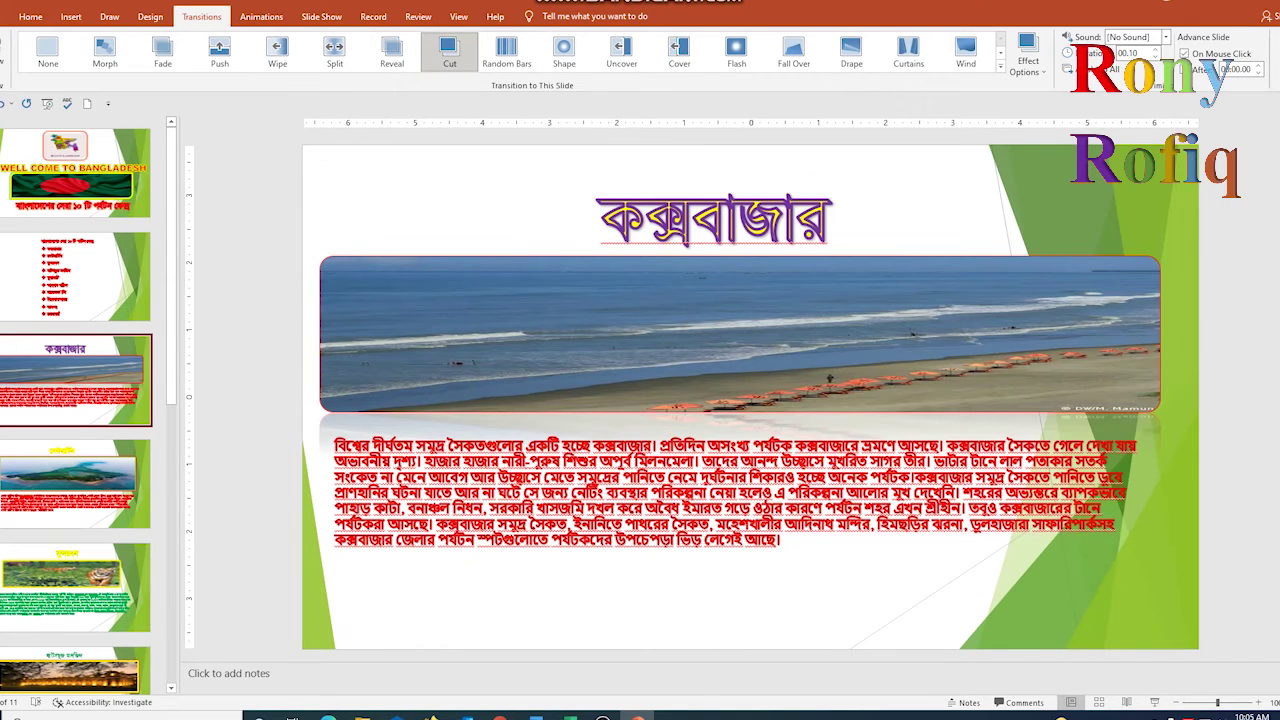
{"action": "left_click", "coordinate": [334, 50]}
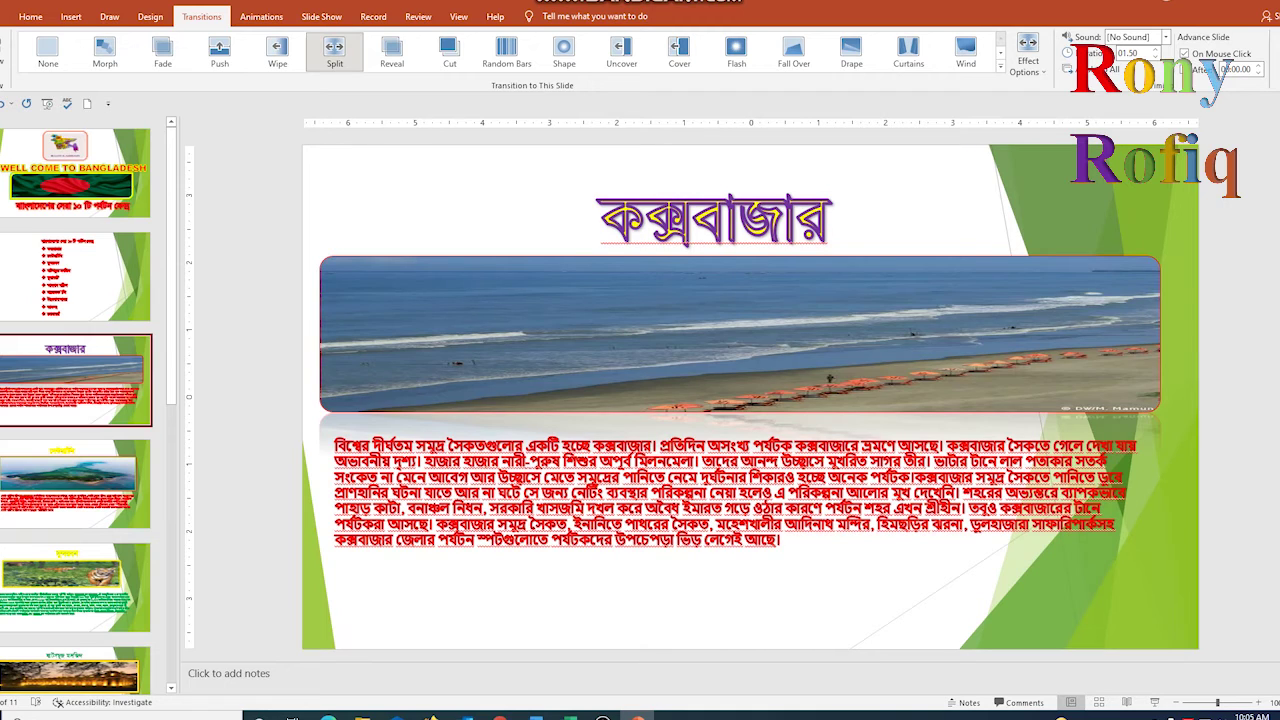
{"action": "left_click", "coordinate": [277, 50]}
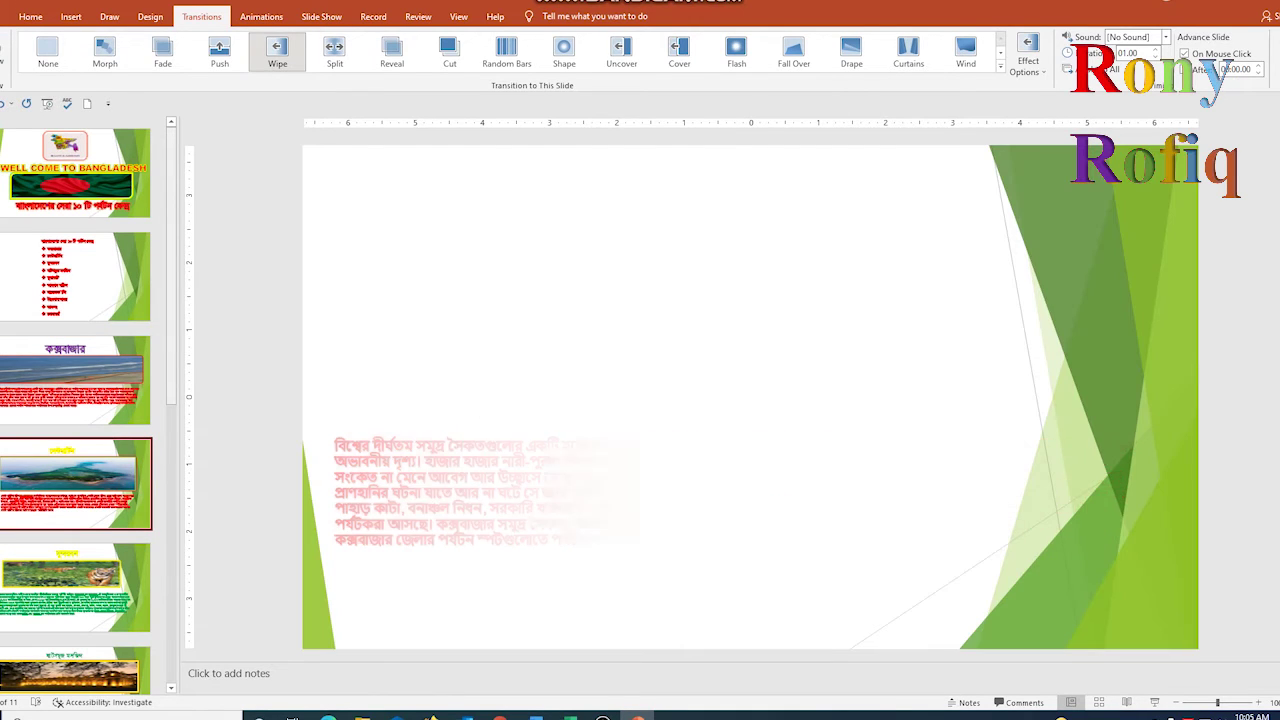
{"action": "left_click", "coordinate": [75, 587]}
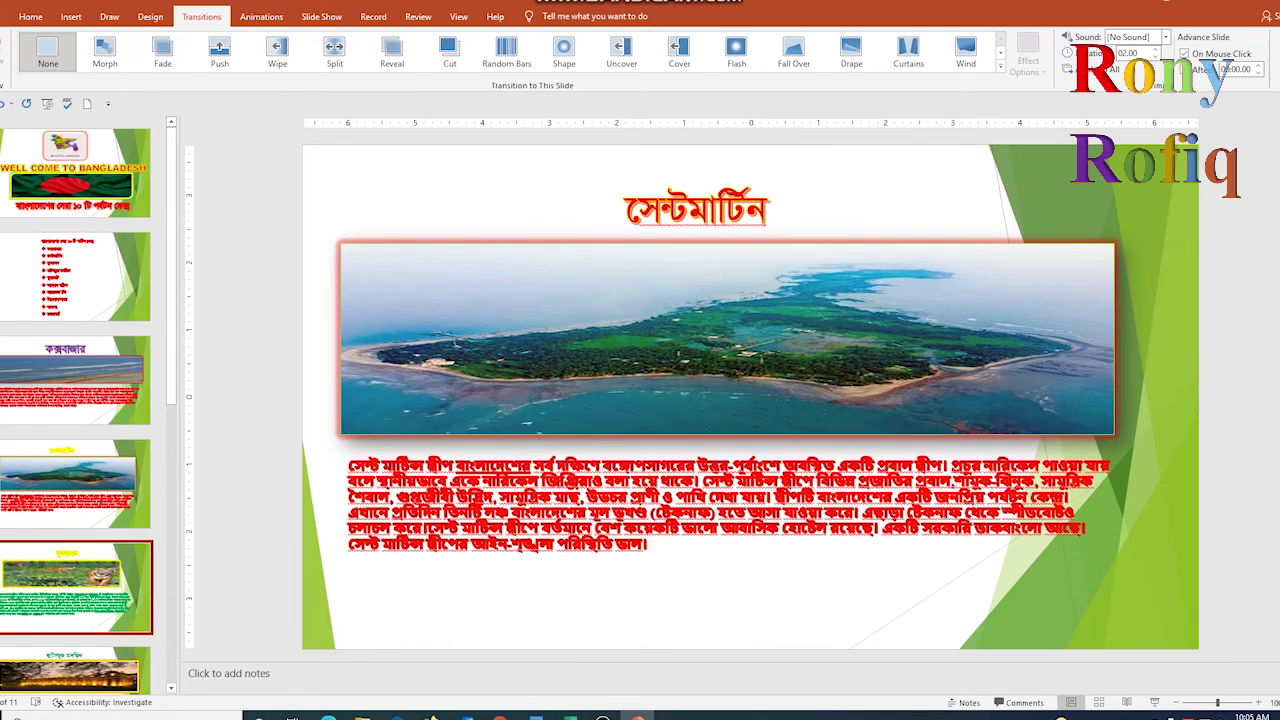
{"action": "left_click", "coordinate": [105, 50]}
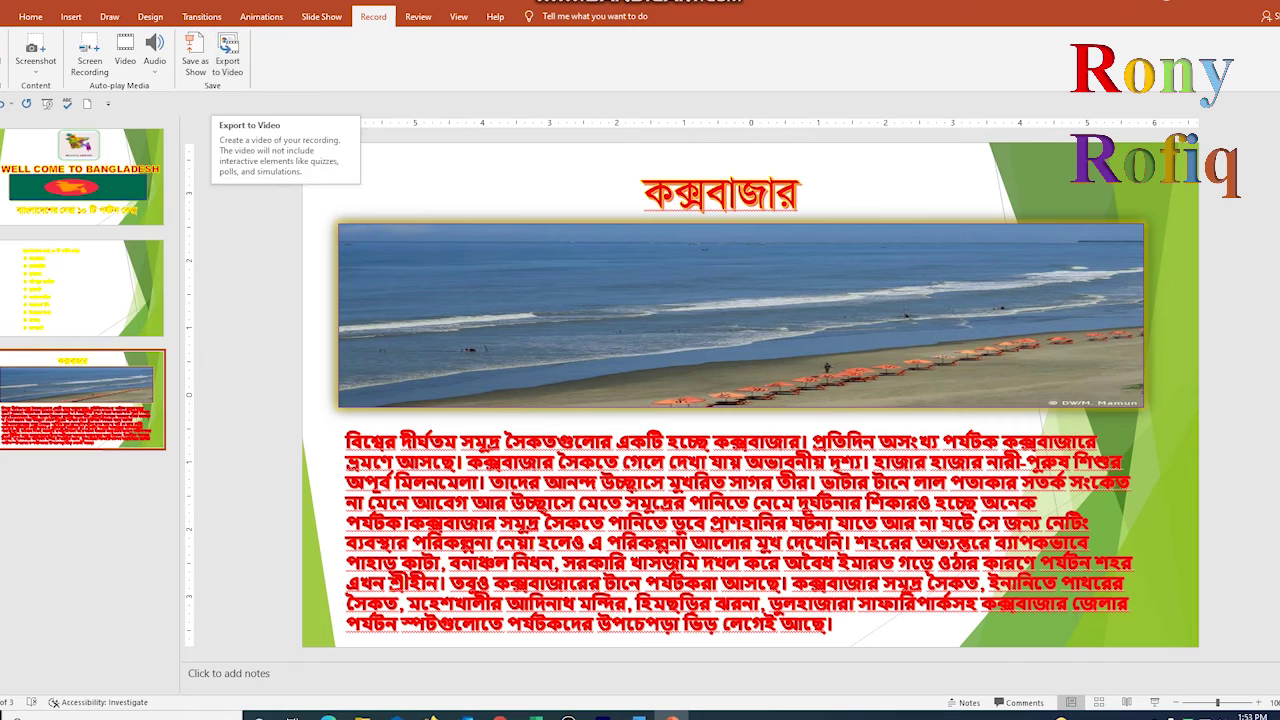
Open Create a Video export, set to Full HD (1080p) and 5 seconds per slide
{"action": "left_click", "coordinate": [228, 55]}
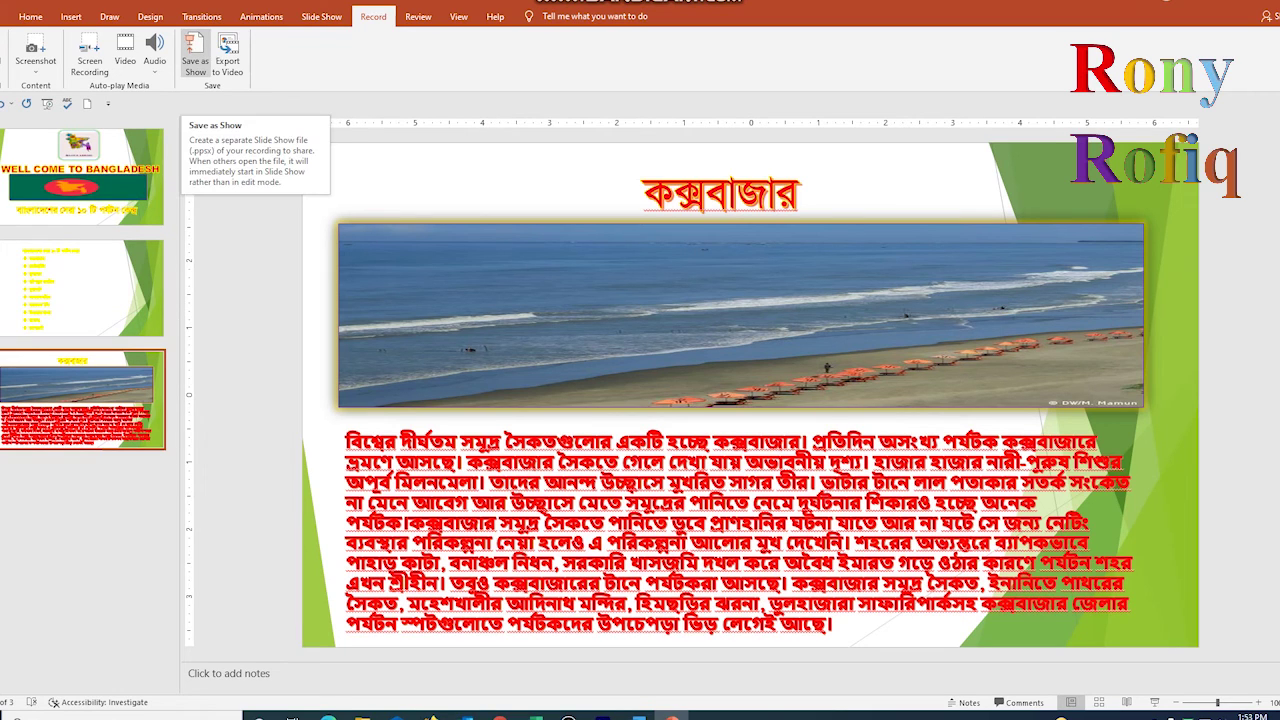
{"action": "left_click", "coordinate": [195, 52]}
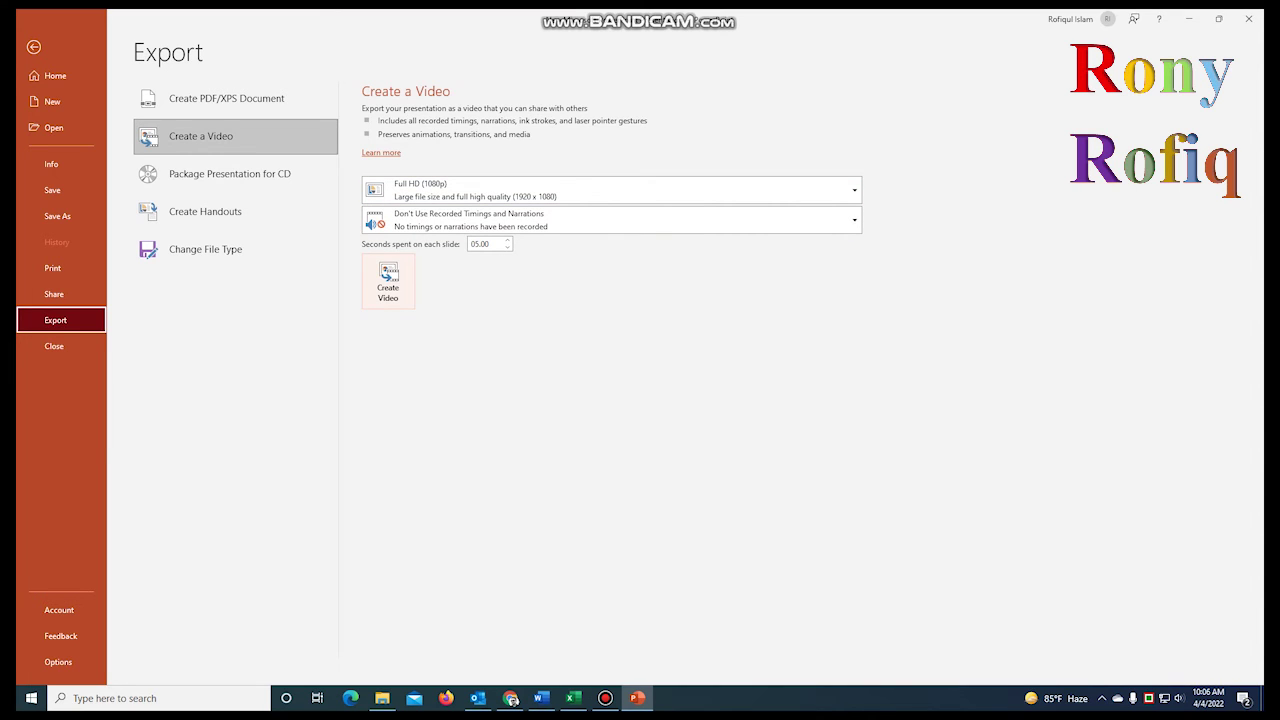
Save the video as New Microsoft PowerPoint Presentation.mp4 in the Desktop's Power Point Picture folder
{"action": "left_click", "coordinate": [388, 282]}
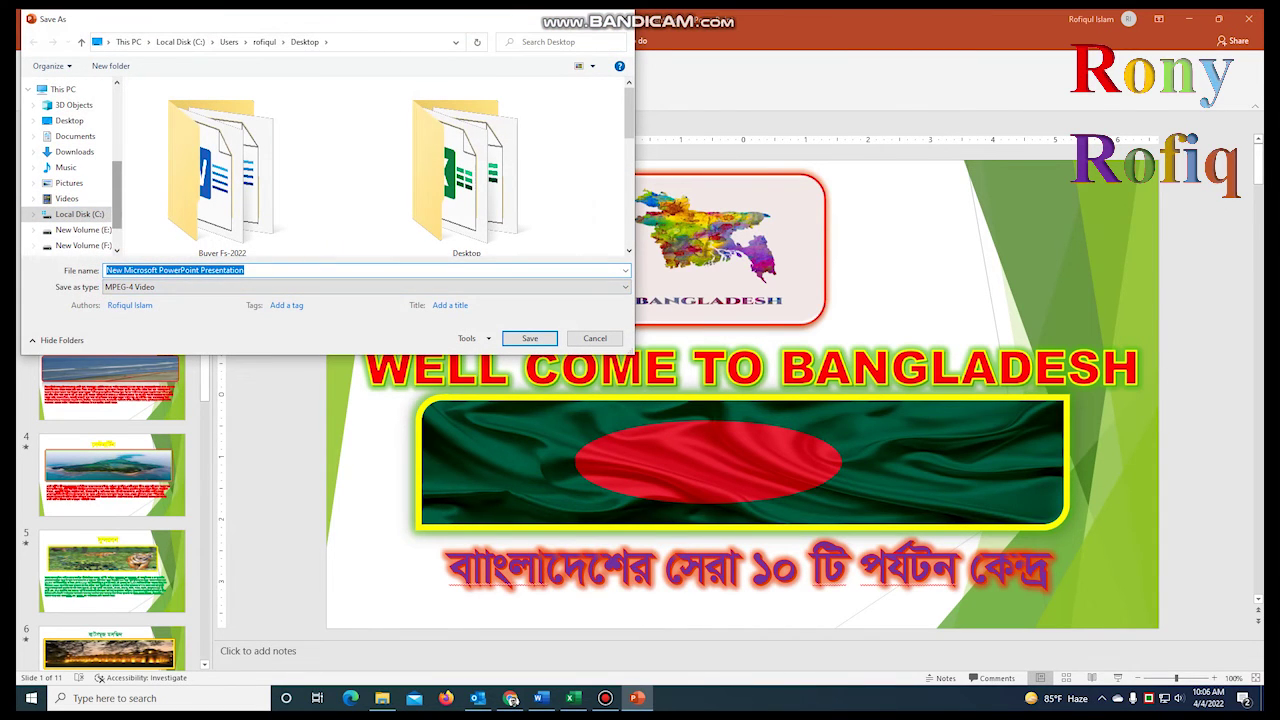
{"action": "scroll", "coordinate": [70, 170], "scroll_direction": "down", "scroll_amount": 1}
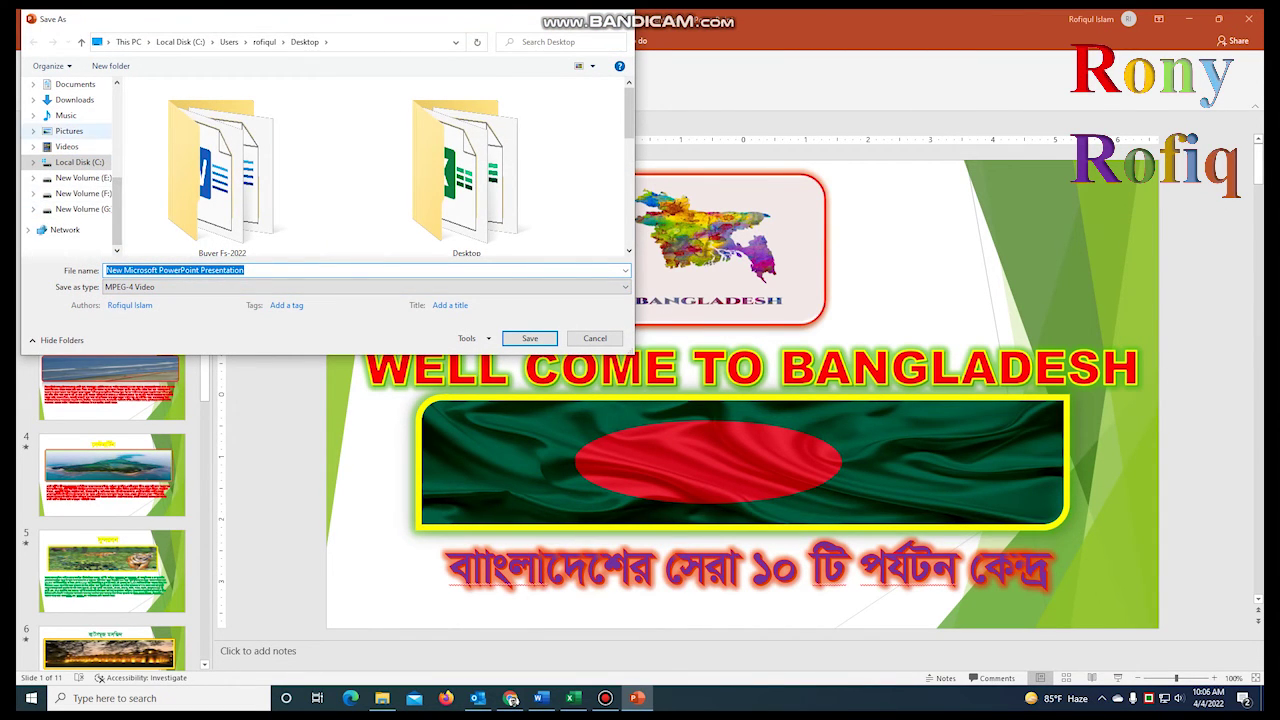
{"action": "scroll", "coordinate": [70, 165], "scroll_direction": "up", "scroll_amount": 2}
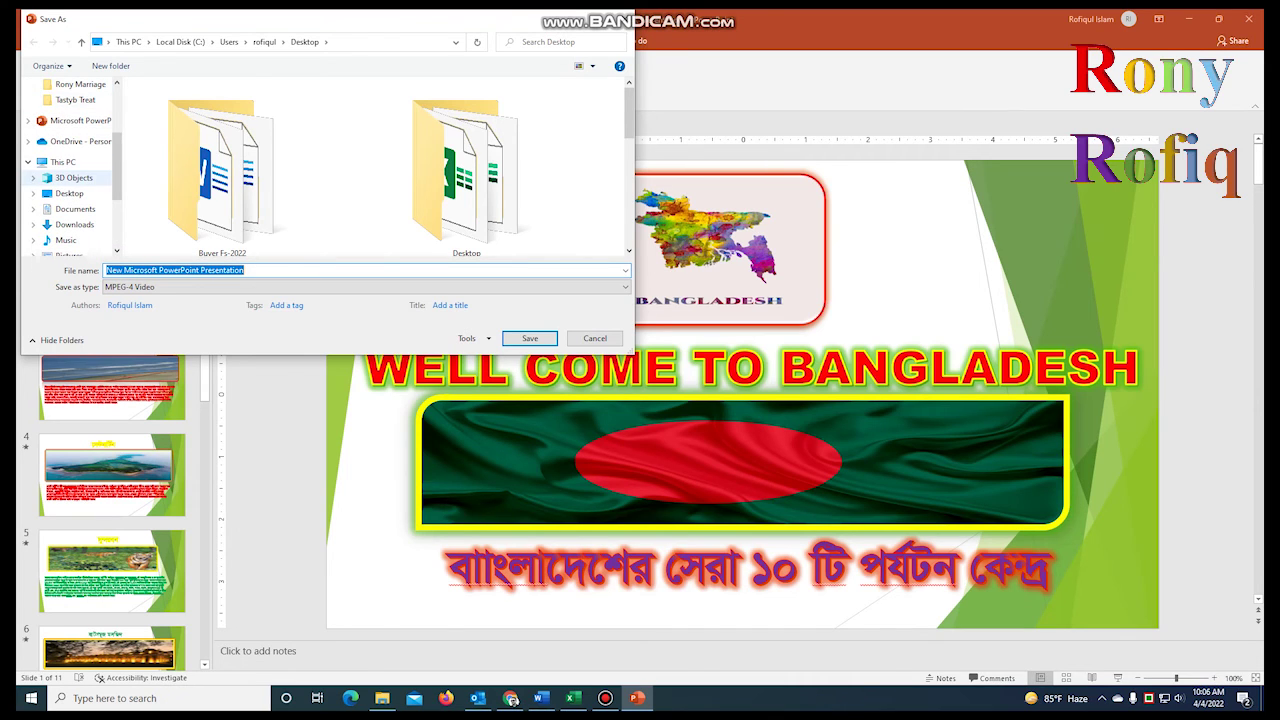
{"action": "left_click", "coordinate": [69, 193]}
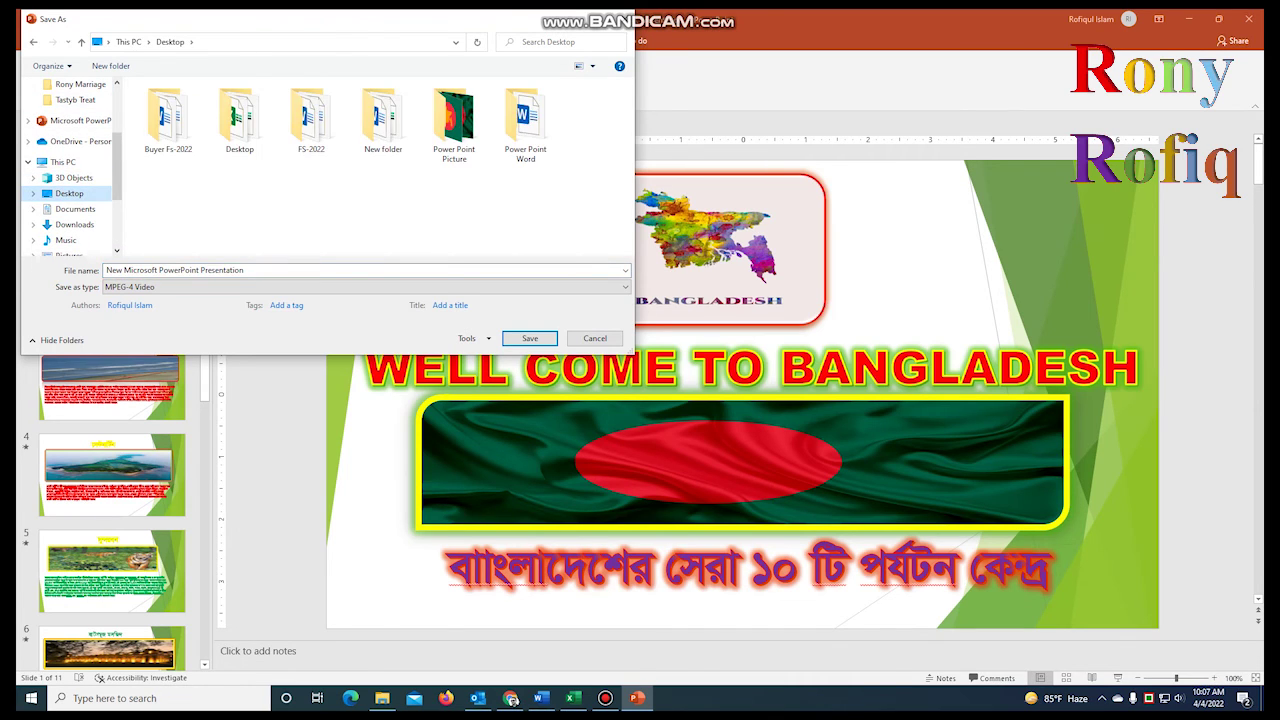
{"action": "left_click", "coordinate": [454, 120]}
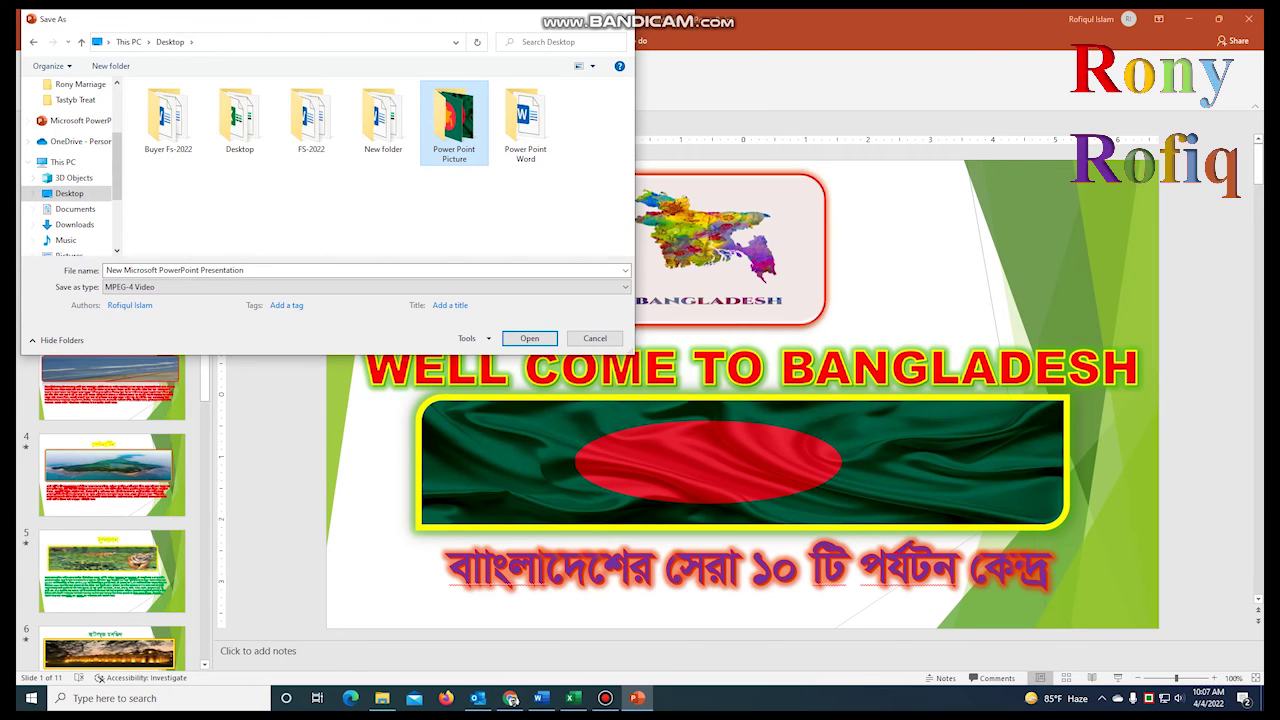
{"action": "double_click", "coordinate": [454, 120]}
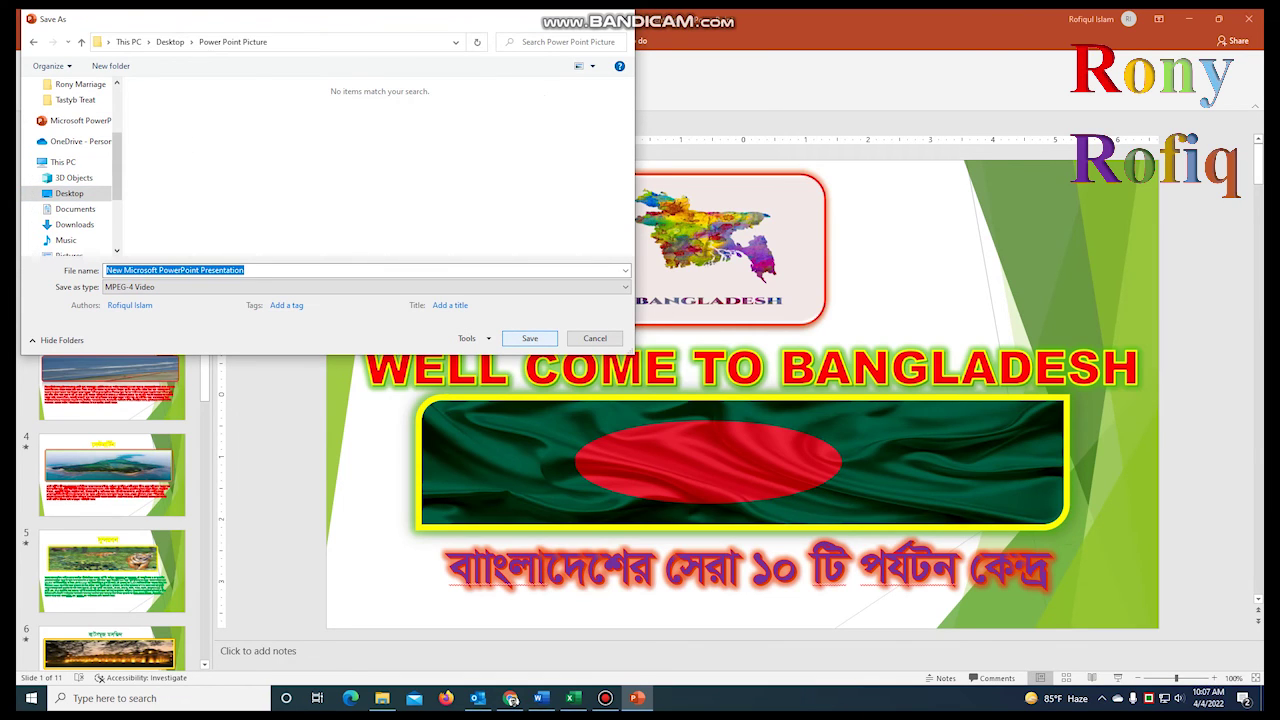
{"action": "key", "text": "Return"}
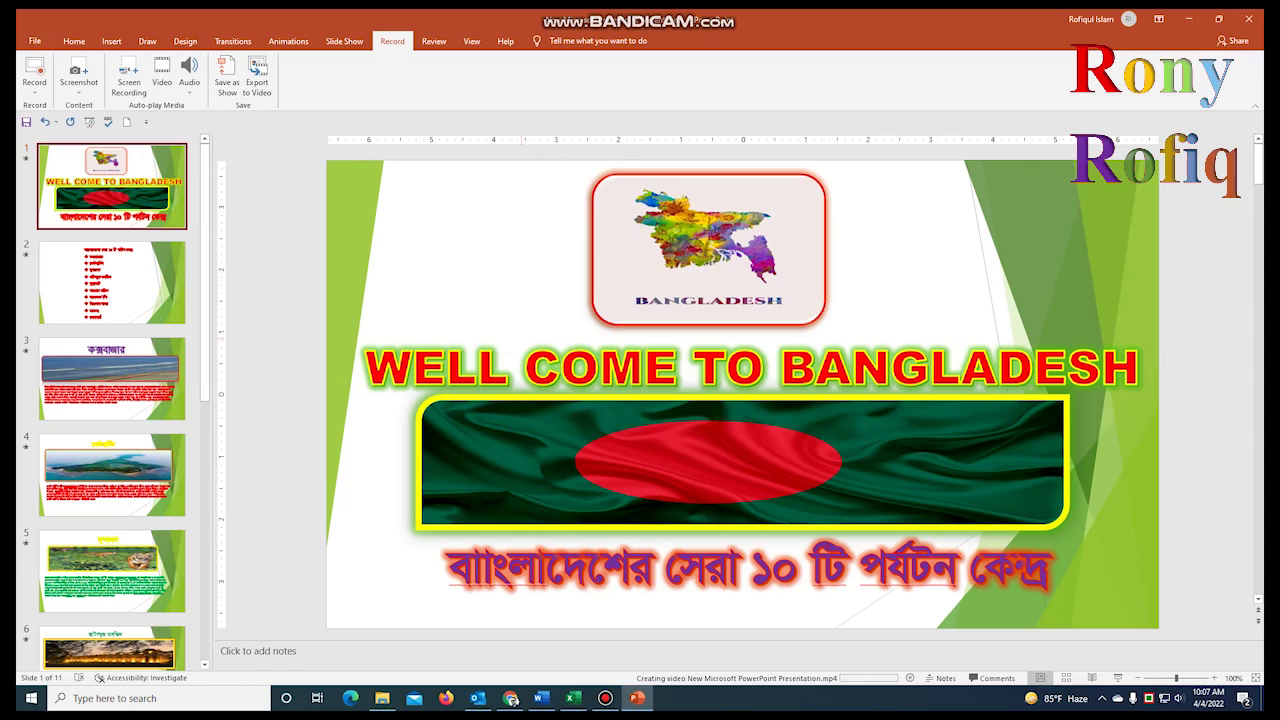